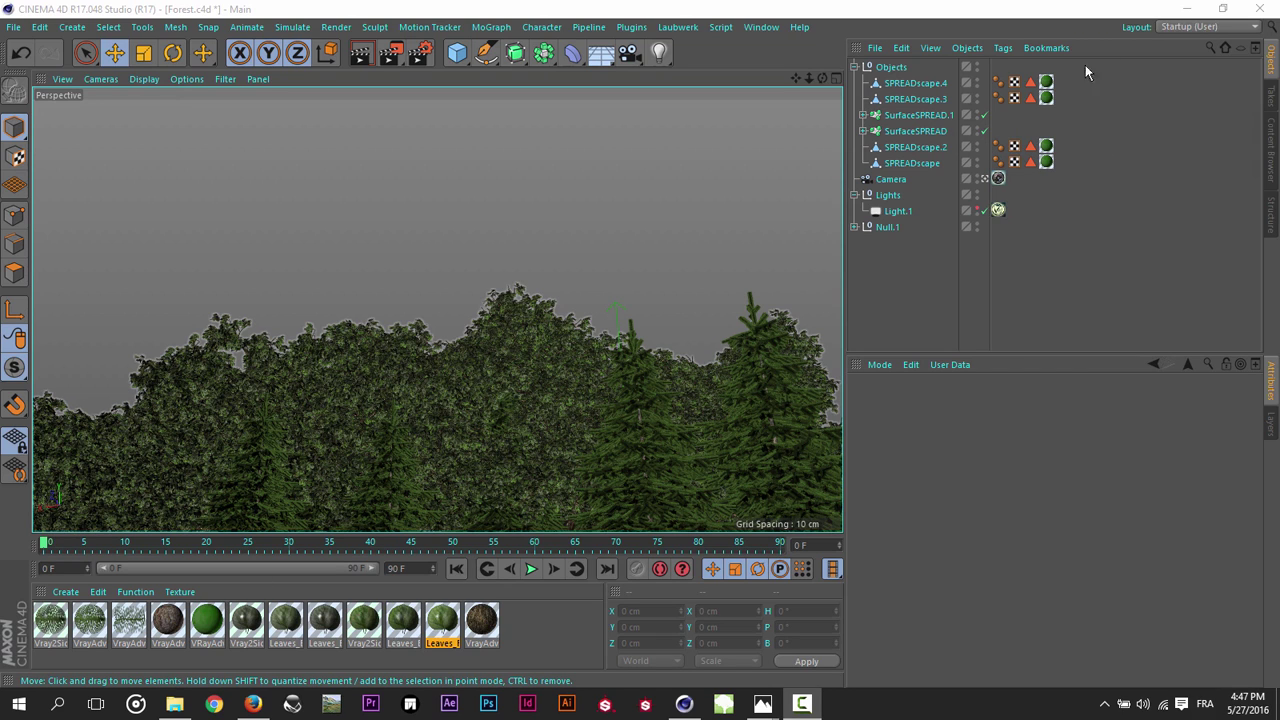
Step: Check the Tree inside SurfaceSPREAD.1, then show its General settings: SPREADscape.2 on polygons, Max. Count 25
{"action": "left_click", "coordinate": [862, 115]}
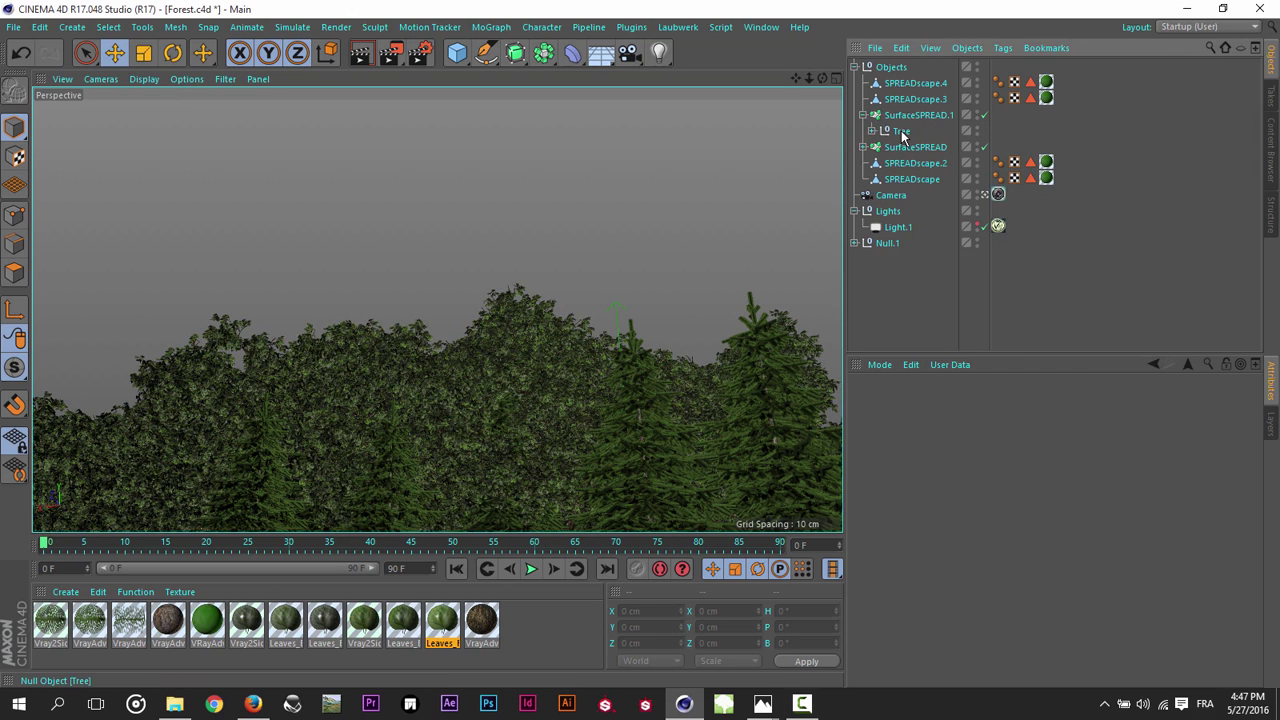
{"action": "left_click", "coordinate": [900, 132]}
{"action": "left_click", "coordinate": [862, 115]}
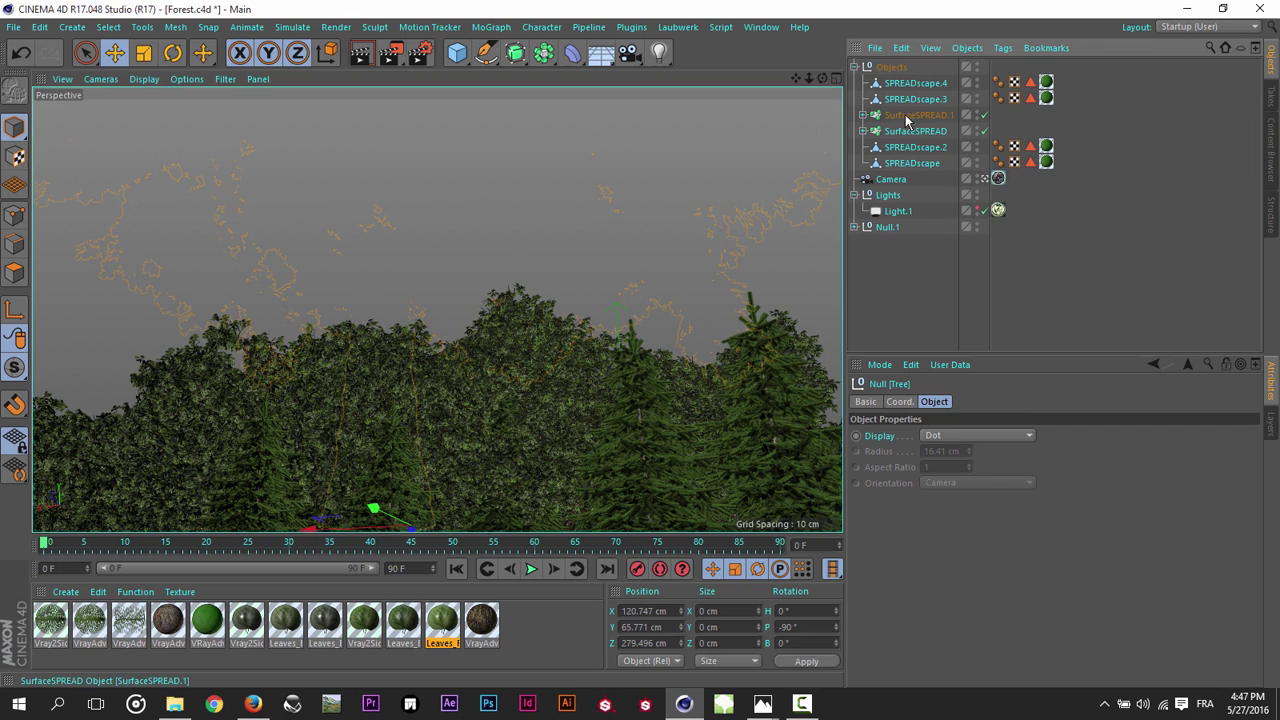
{"action": "left_click", "coordinate": [940, 118]}
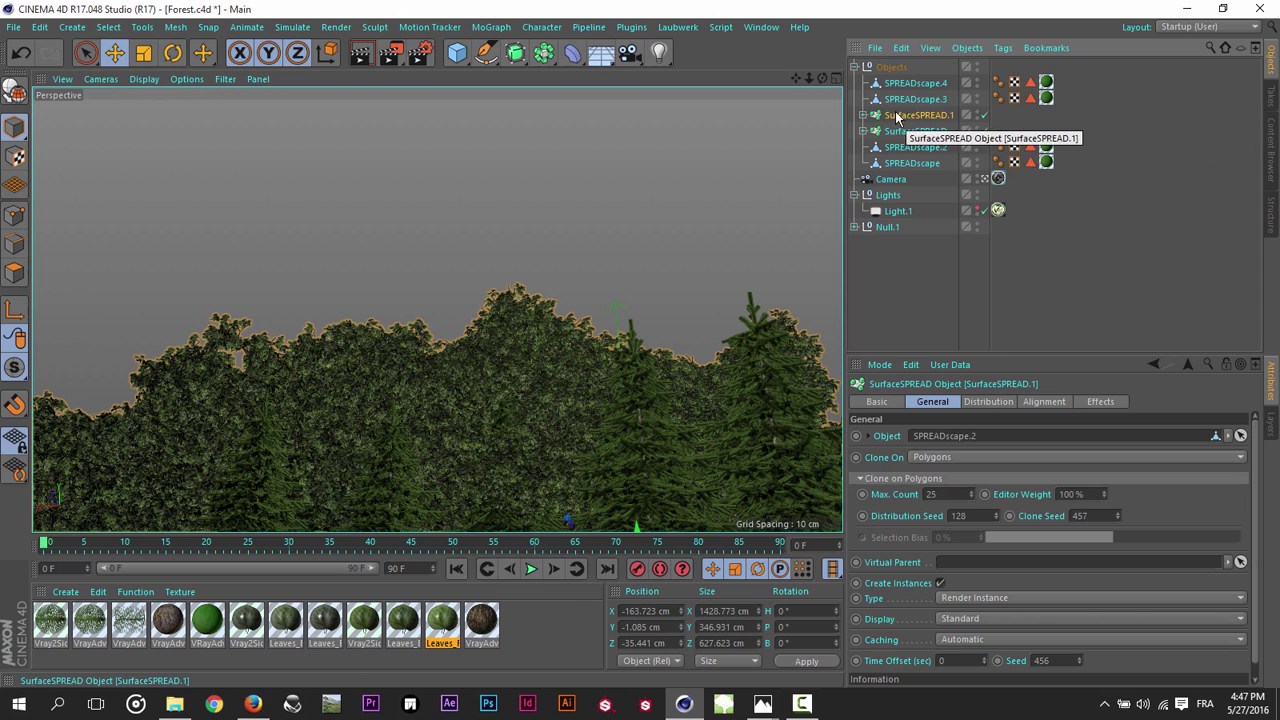
Step: Browse the MoGraph menu's Effector submenu and dismiss it without adding anything
{"action": "left_click", "coordinate": [495, 28]}
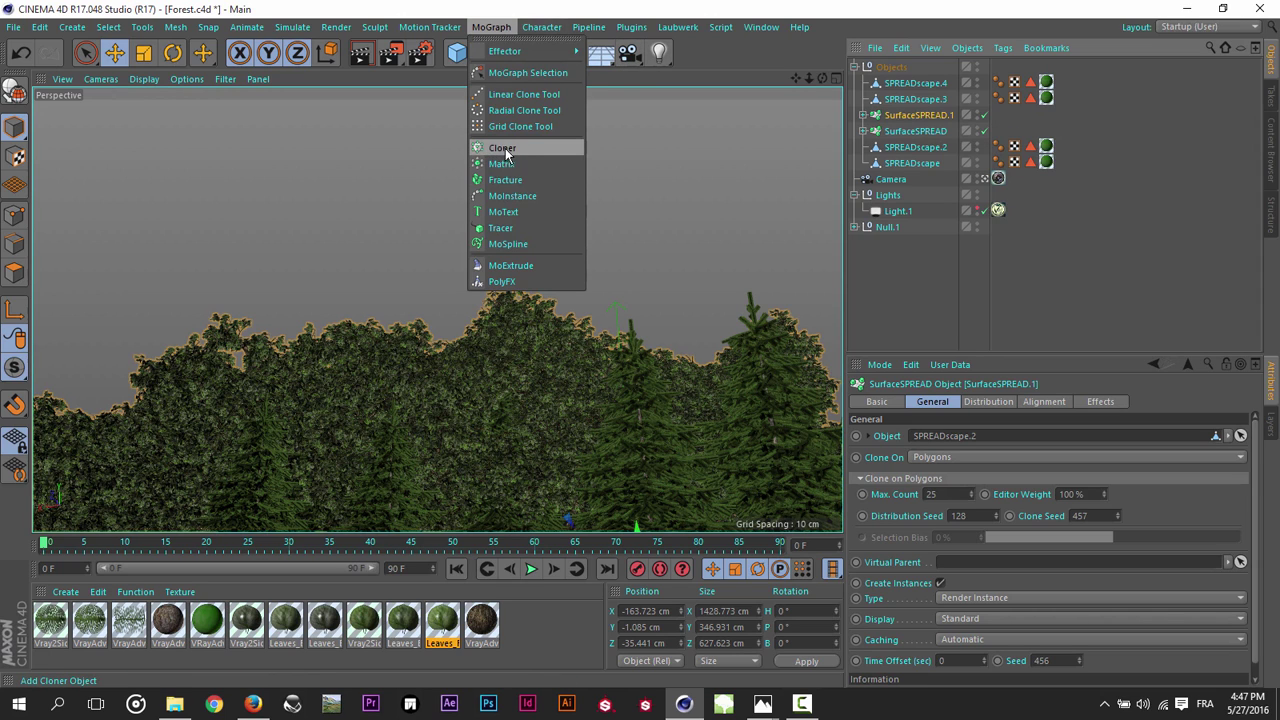
{"action": "mouse_move", "coordinate": [522, 51]}
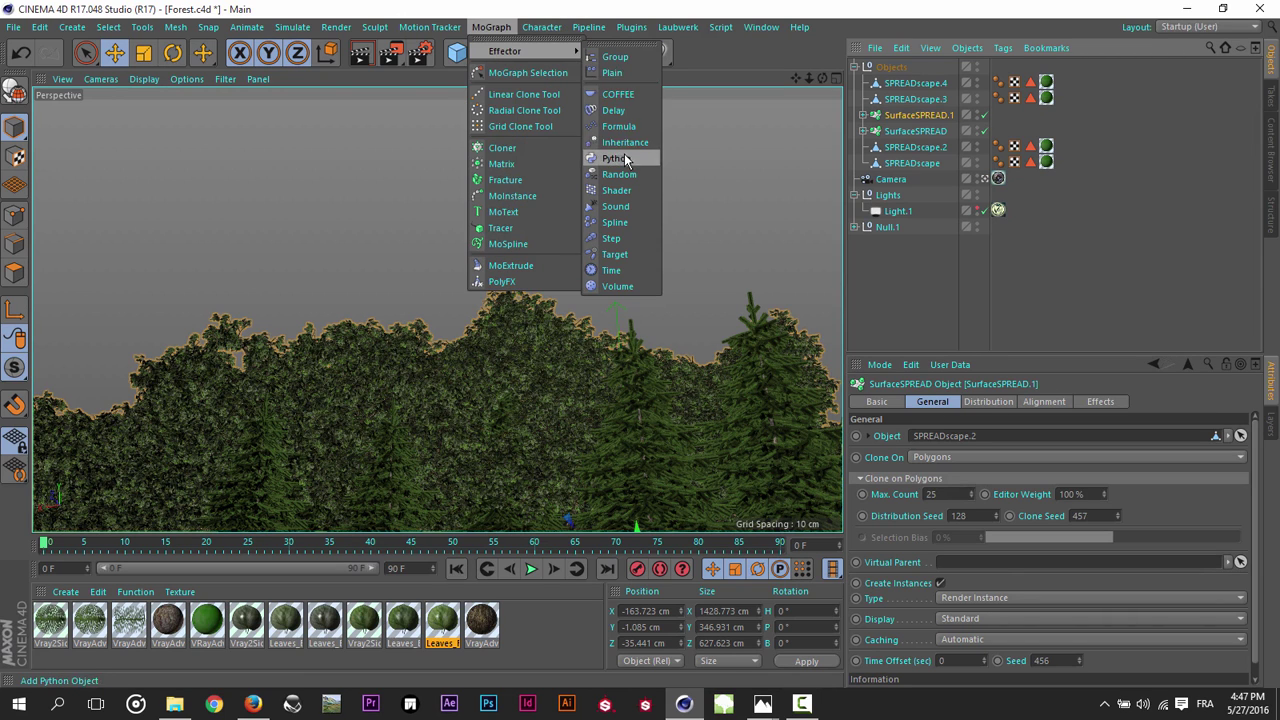
{"action": "left_click", "coordinate": [926, 298]}
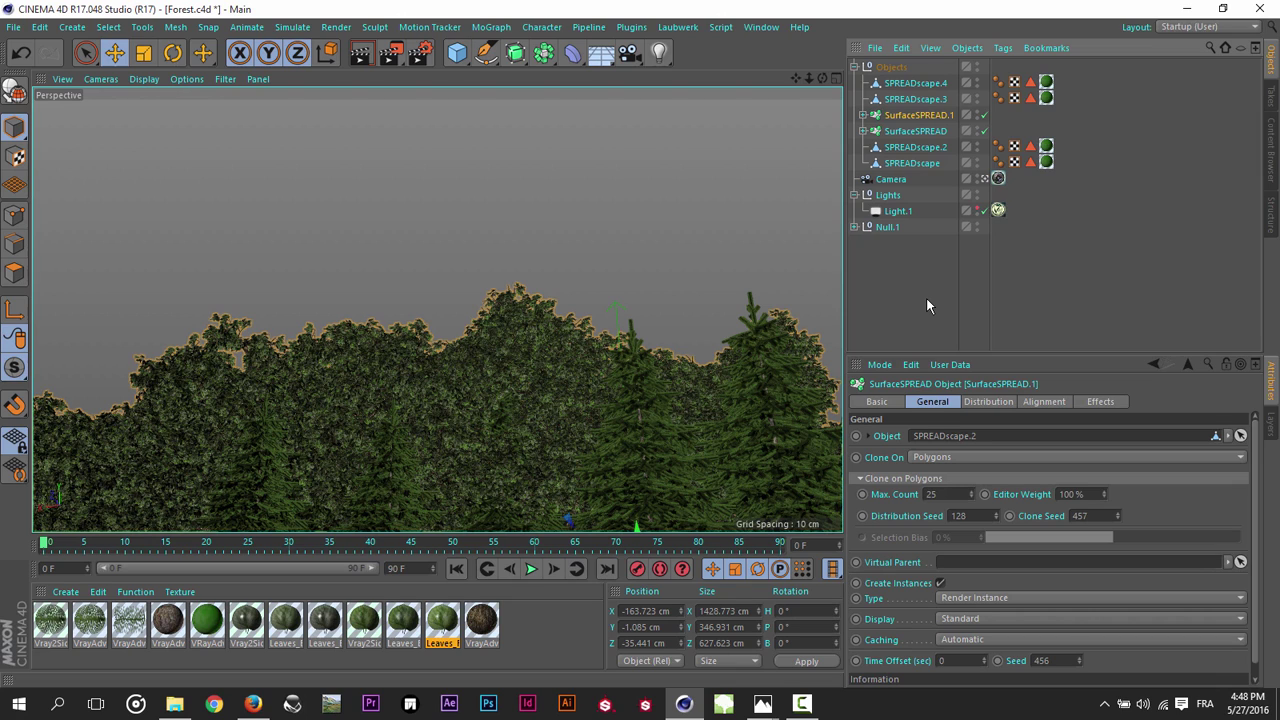
Step: Compare SurfaceSPREAD's settings (Max. Count 10) with those of SurfaceSPREAD.1 (Max. Count 25)
{"action": "left_click", "coordinate": [910, 133]}
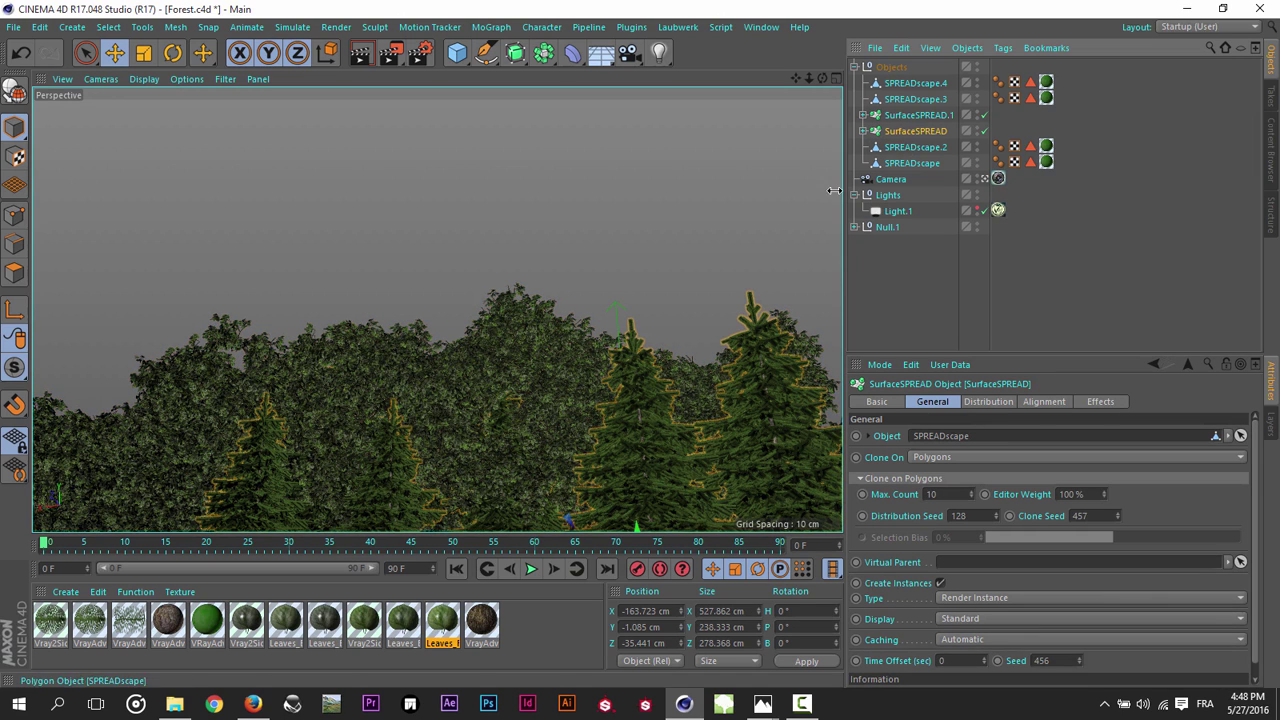
{"action": "left_click", "coordinate": [652, 440]}
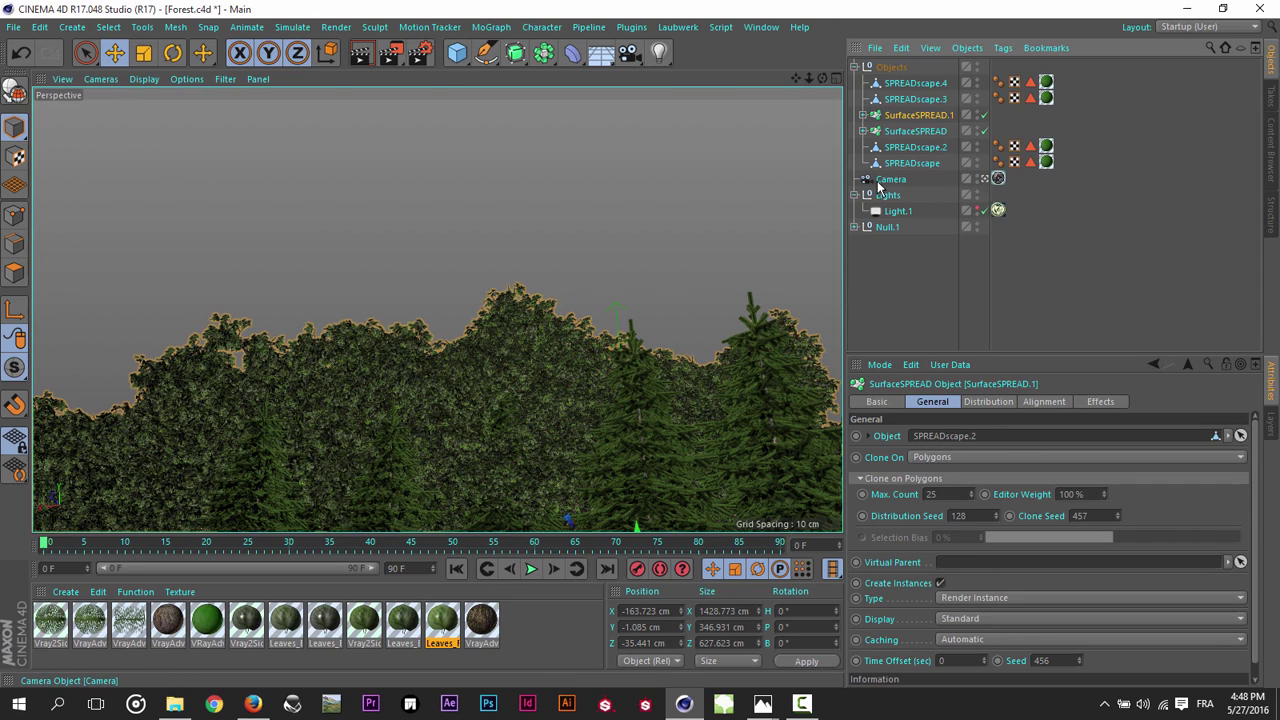
Step: Leave the scene camera view and orbit in close on the terrain patches and trees
{"action": "left_click", "coordinate": [997, 178]}
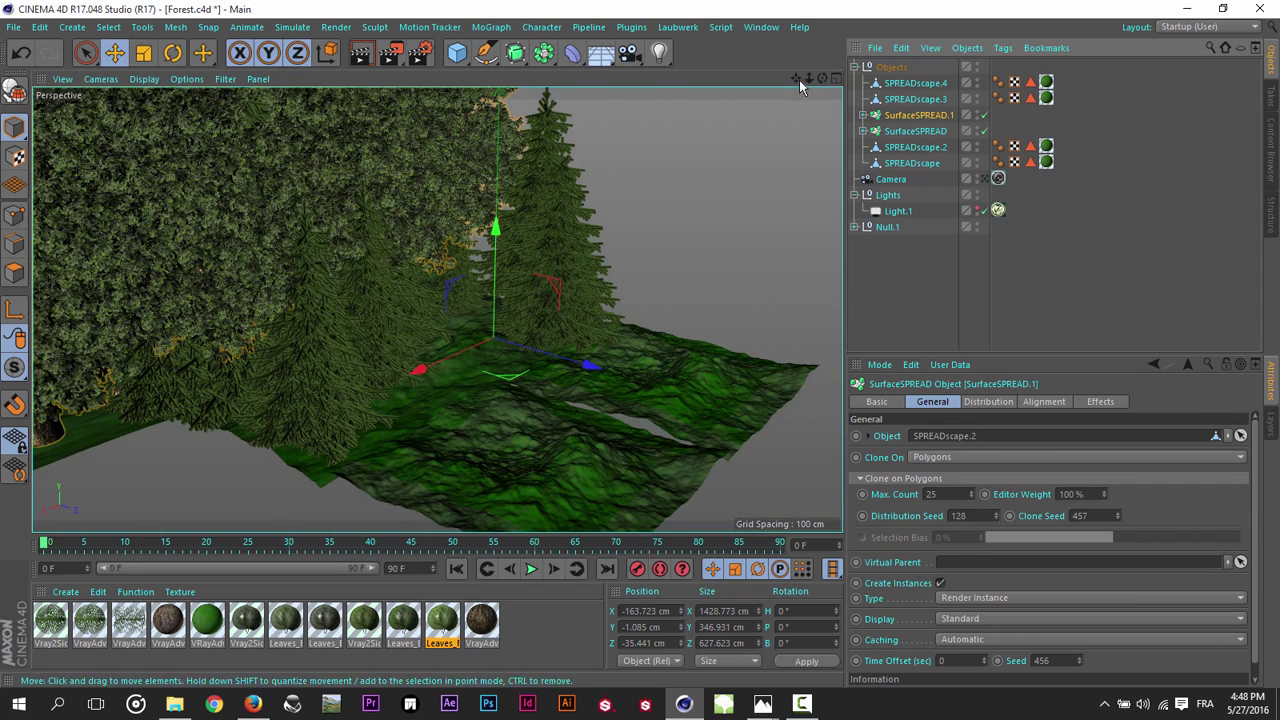
{"action": "left_click_drag", "start_coordinate": [796, 78], "coordinate": [712, 106]}
{"action": "left_click_drag", "start_coordinate": [398, 346], "coordinate": [440, 410], "text": "alt"}
{"action": "left_click_drag", "start_coordinate": [437, 310], "coordinate": [533, 389], "text": "alt"}
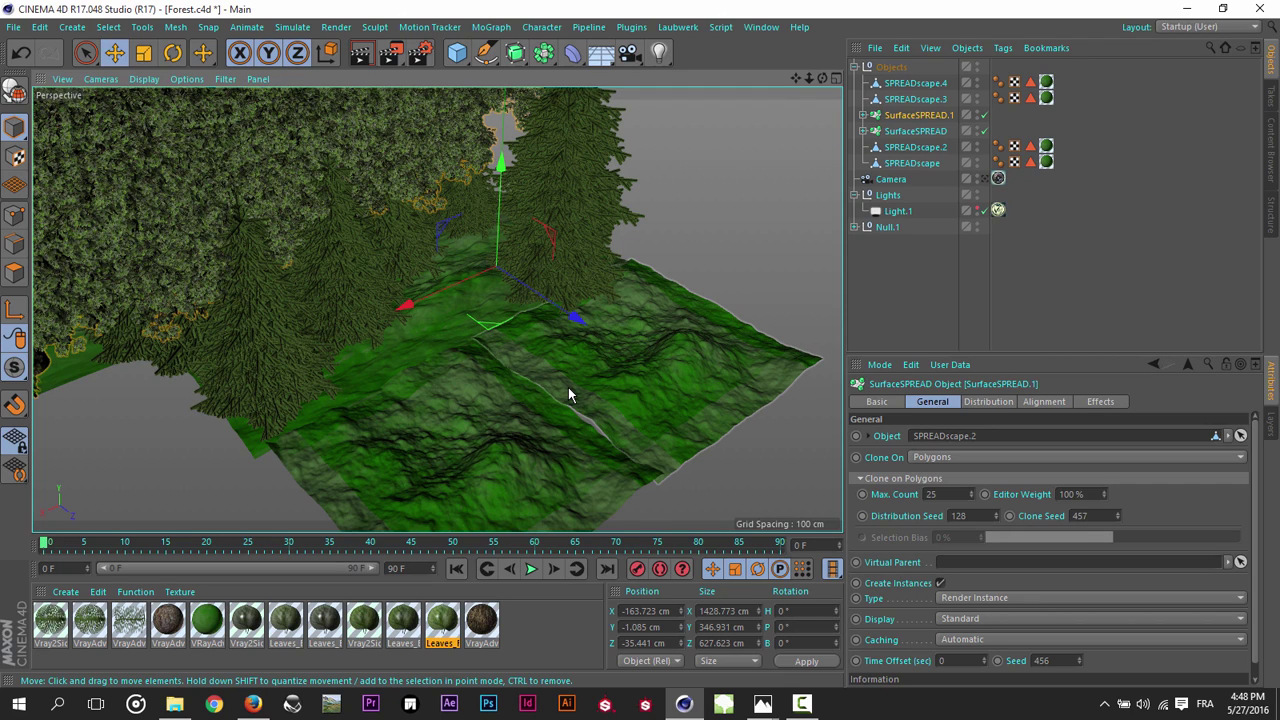
{"action": "left_click_drag", "start_coordinate": [568, 394], "coordinate": [420, 430], "text": "alt"}
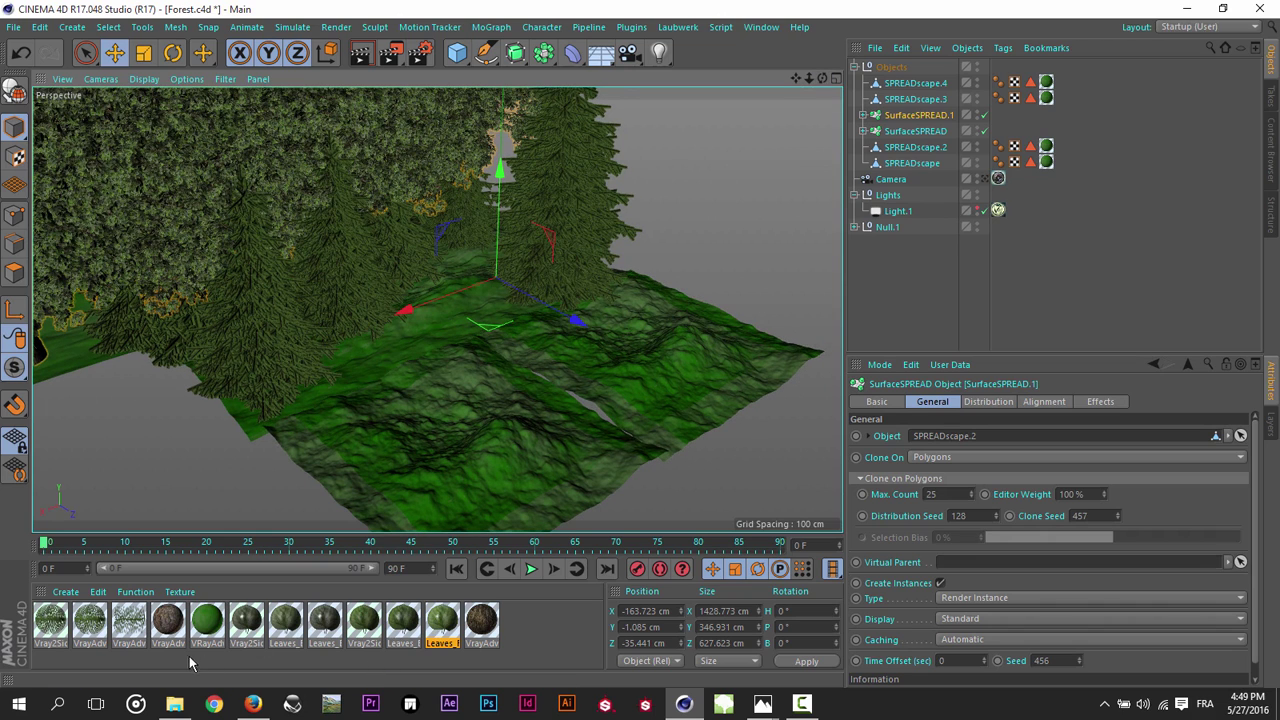
Step: Open VRayAdvancedMaterial.3 in the Material Editor and position the editor window
{"action": "double_click", "coordinate": [207, 622]}
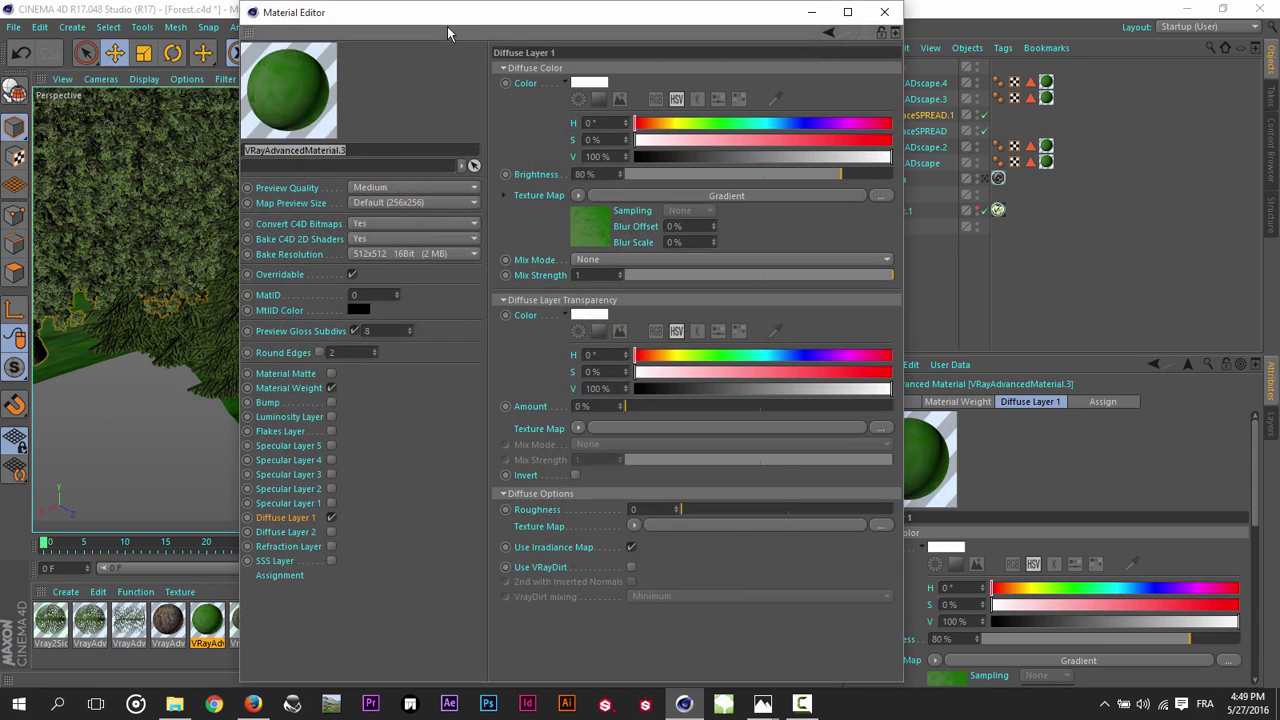
{"action": "left_click_drag", "start_coordinate": [448, 25], "coordinate": [588, 28]}
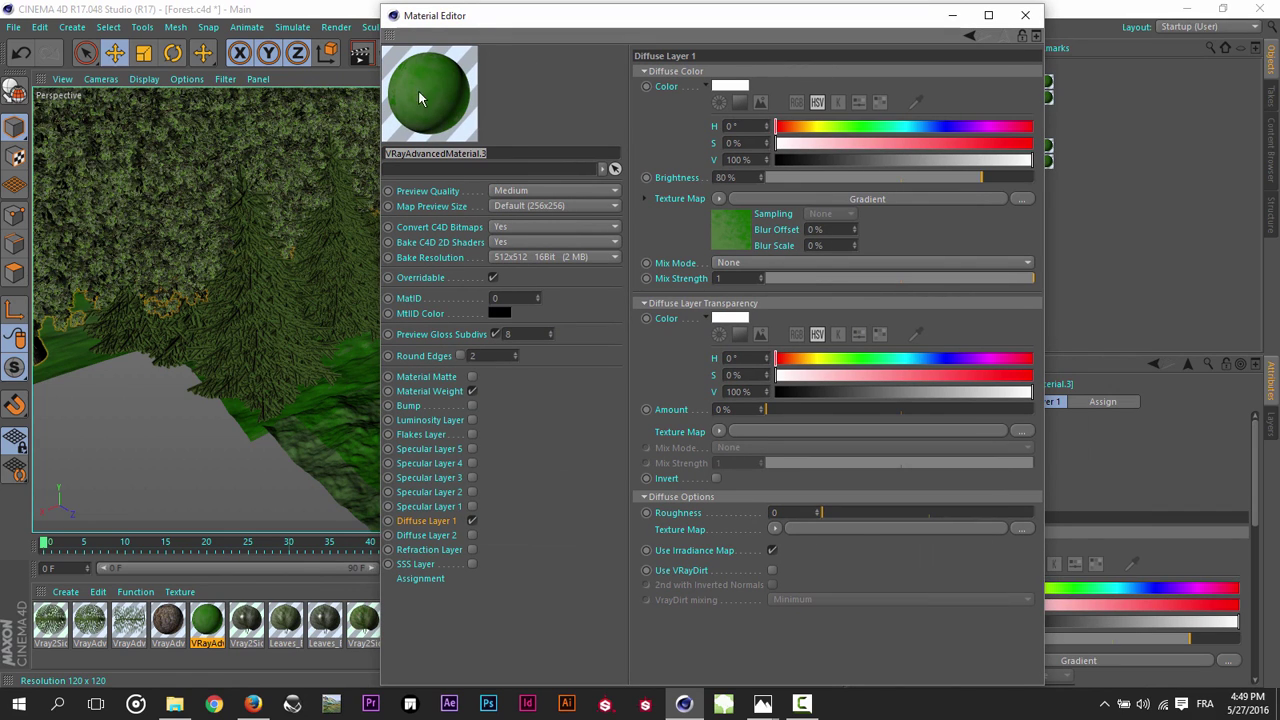
{"action": "left_click_drag", "start_coordinate": [695, 25], "coordinate": [659, 22]}
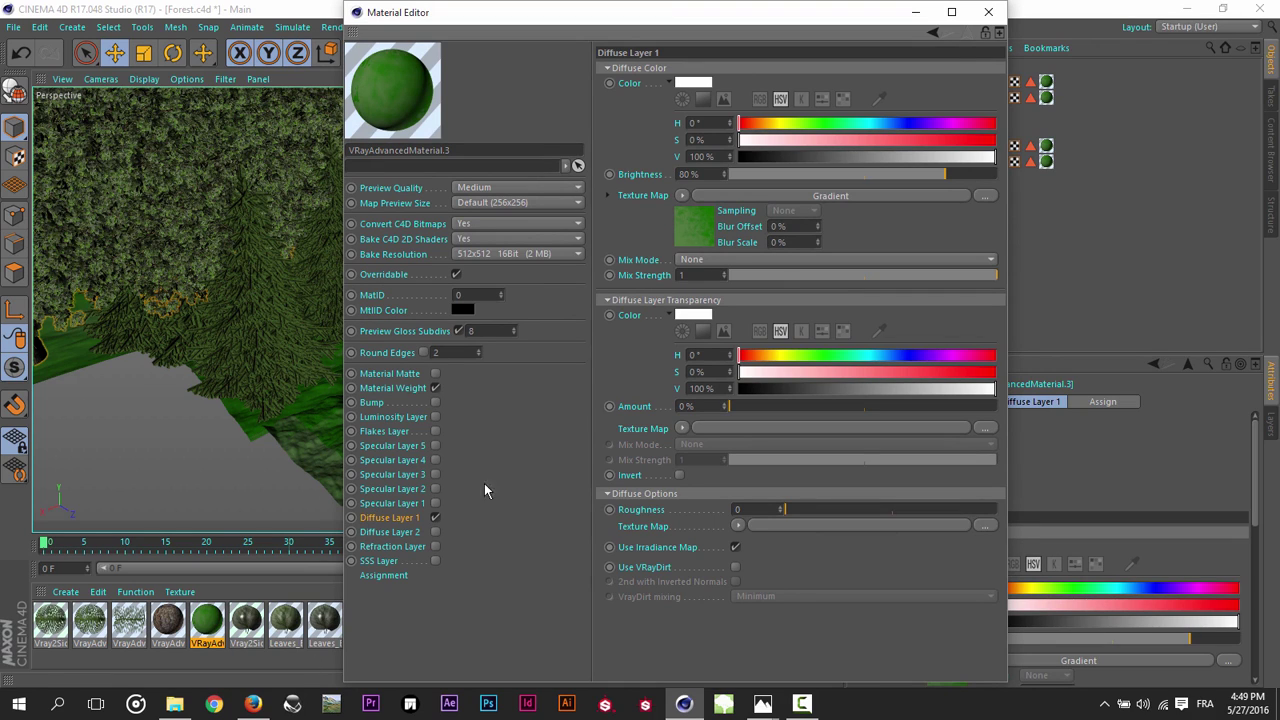
Step: Change the diffuse Gradient shader's Turbulence from 72 % to 96 %
{"action": "left_click", "coordinate": [690, 224]}
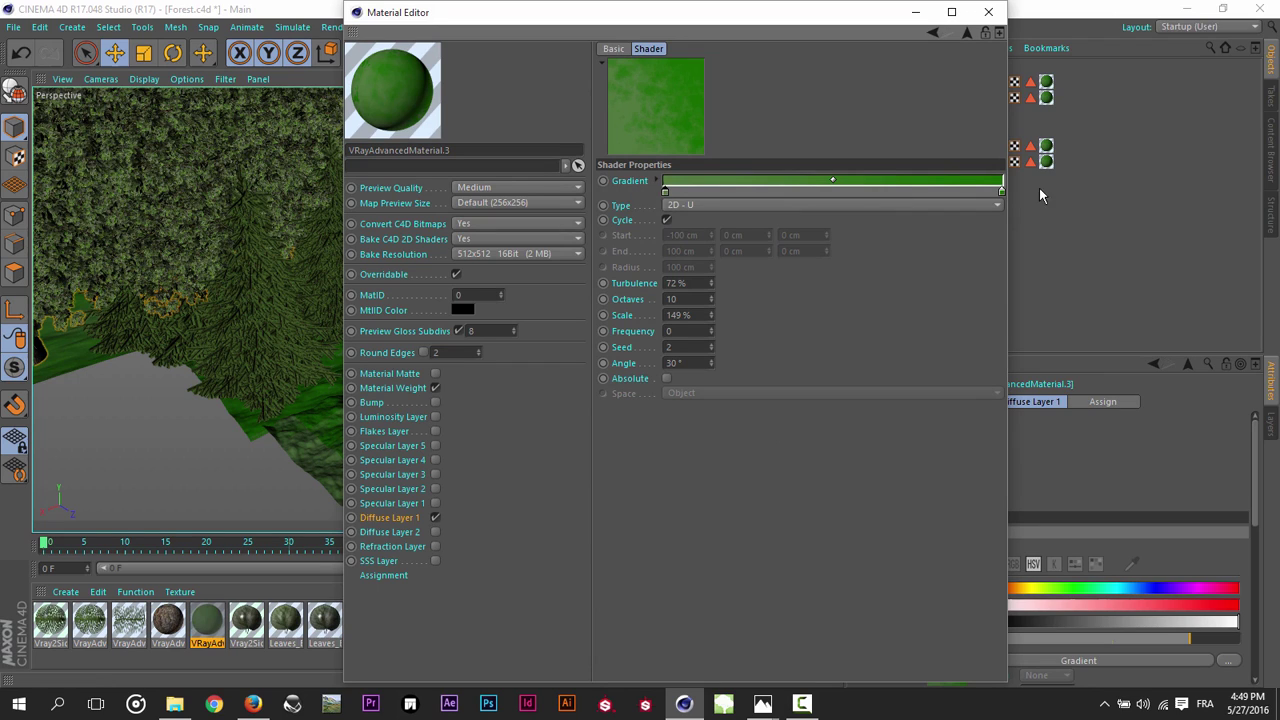
{"action": "double_click", "coordinate": [693, 284]}
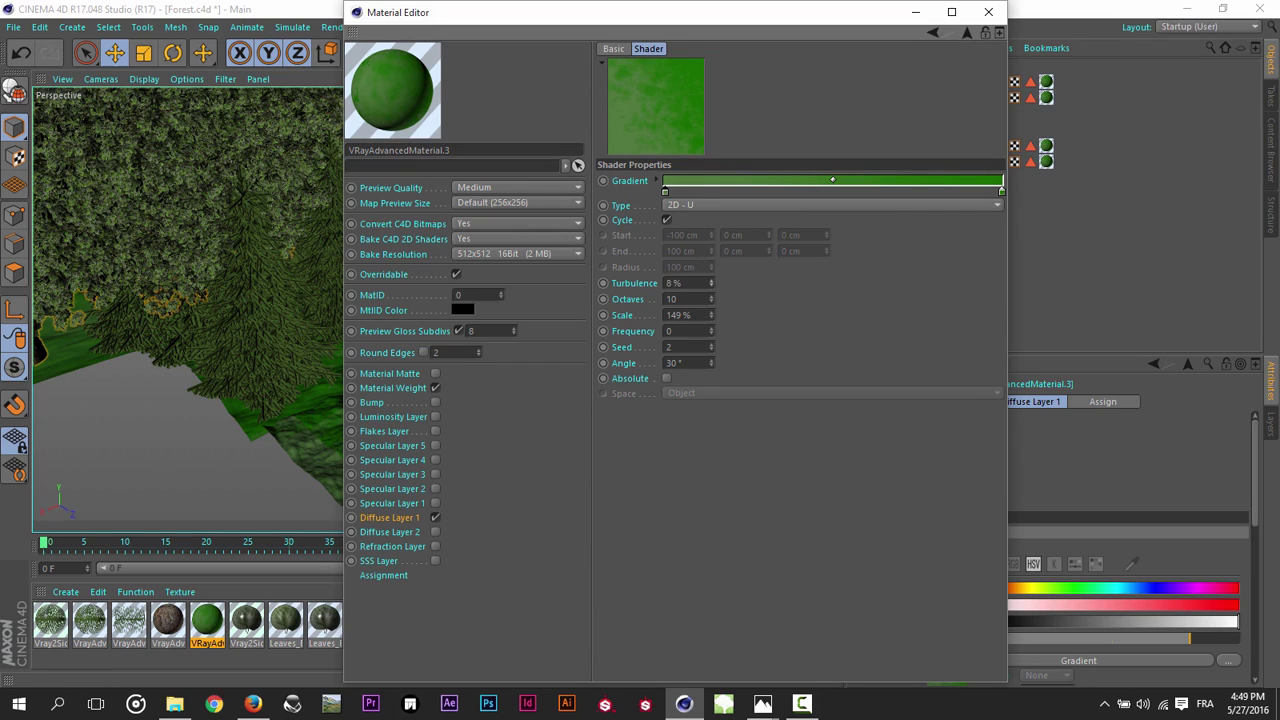
{"action": "left_click_drag", "start_coordinate": [711, 283], "coordinate": [713, 250]}
{"action": "left_click_drag", "start_coordinate": [711, 283], "coordinate": [714, 288]}
Step: Close the Material Editor and confirm SurfaceSPREAD.1's Max. Count of 25
{"action": "left_click", "coordinate": [988, 12]}
{"action": "left_click", "coordinate": [912, 117]}
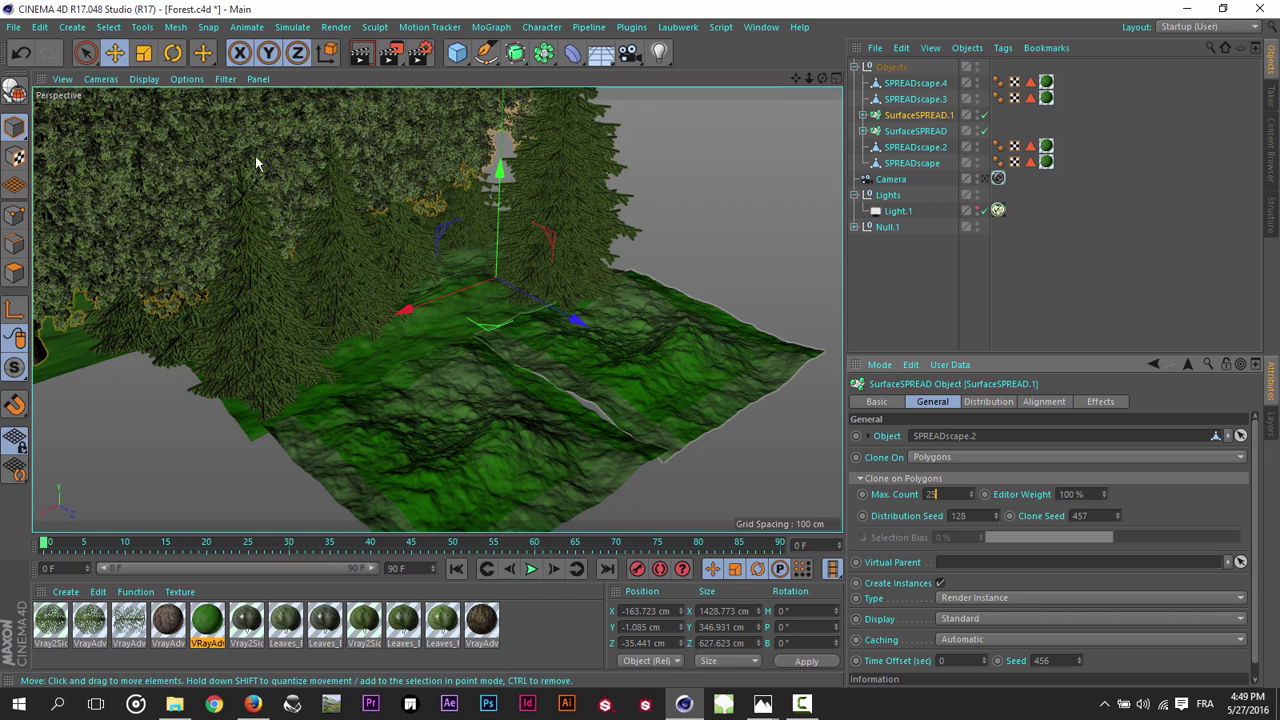
{"action": "key", "text": "Return"}
Step: Show SurfaceSPREAD.1's Effects tab with its Offset, Rotation and Scale groups
{"action": "scroll", "coordinate": [1257, 503], "scroll_direction": "down", "scroll_amount": 1}
{"action": "scroll", "coordinate": [1260, 410], "scroll_direction": "up", "scroll_amount": 1}
{"action": "scroll", "coordinate": [1258, 410], "scroll_direction": "down", "scroll_amount": 1}
{"action": "scroll", "coordinate": [1258, 425], "scroll_direction": "up", "scroll_amount": 1}
{"action": "scroll", "coordinate": [1258, 407], "scroll_direction": "down", "scroll_amount": 1}
{"action": "scroll", "coordinate": [1258, 420], "scroll_direction": "up", "scroll_amount": 1}
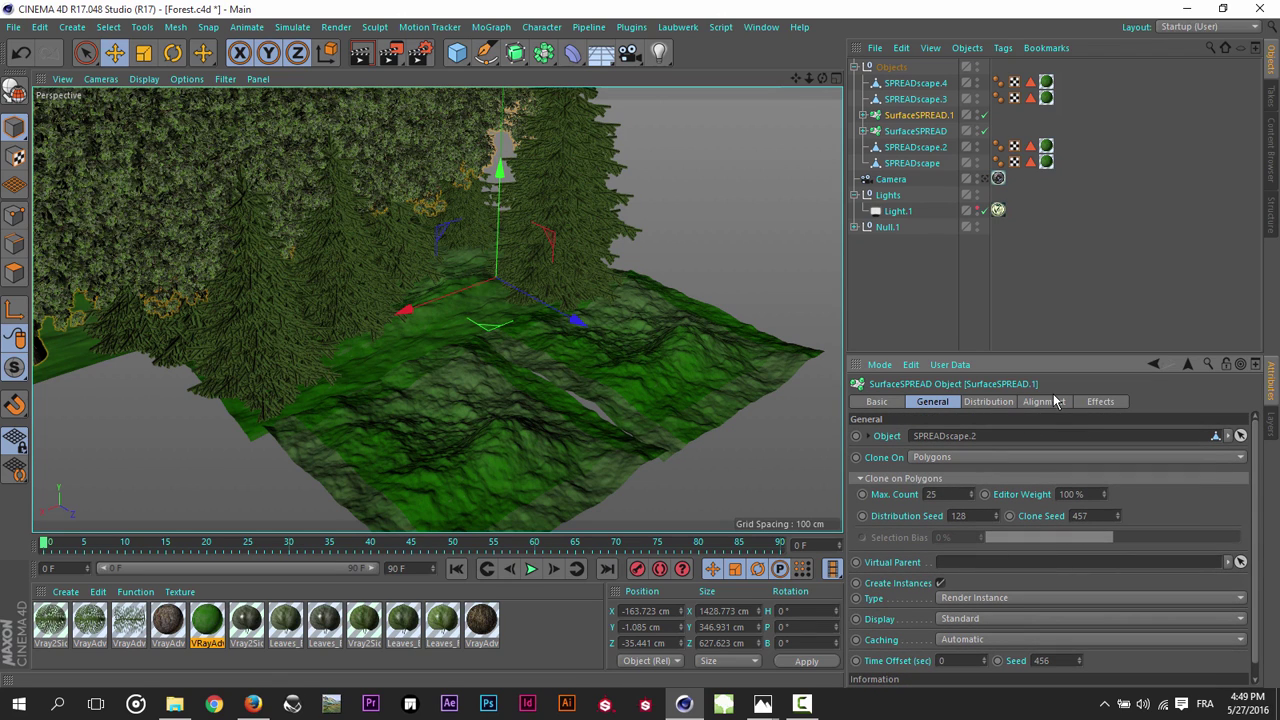
{"action": "left_click", "coordinate": [1099, 402]}
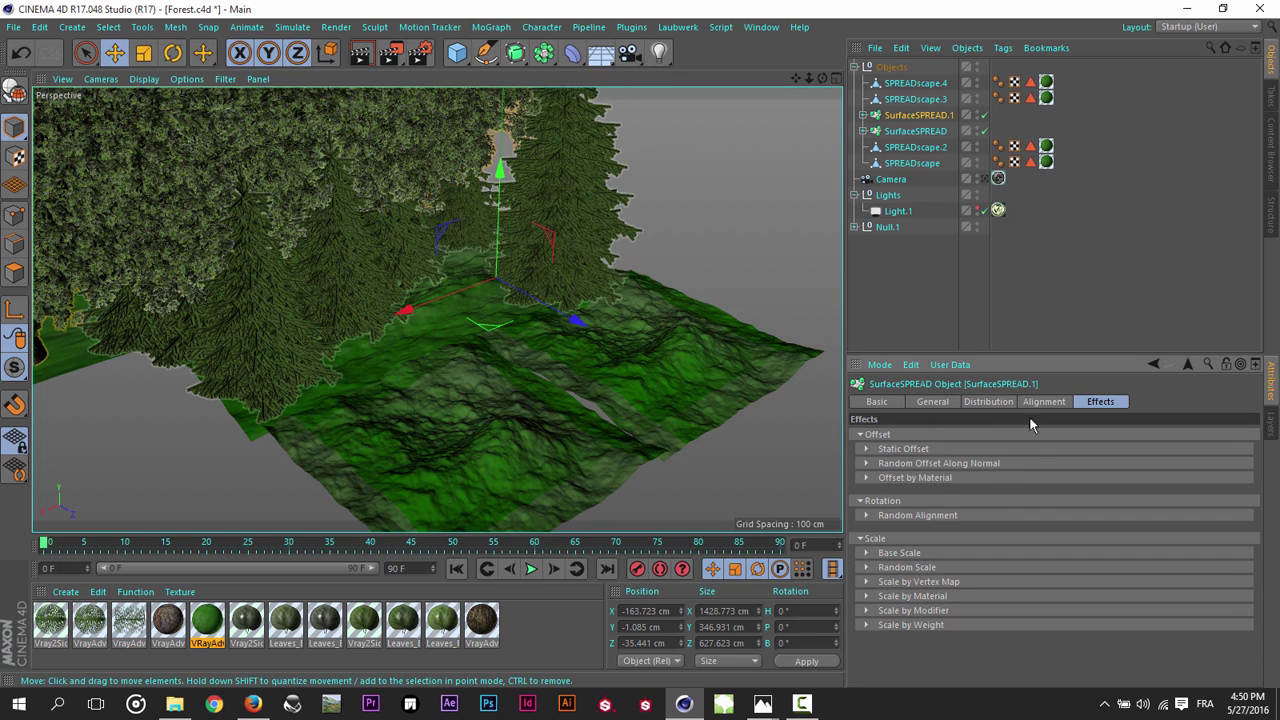
Step: Set SurfaceSPREAD.1's Rotation Random Alignment intensity to 50 %
{"action": "left_click", "coordinate": [861, 501]}
{"action": "left_click", "coordinate": [867, 515]}
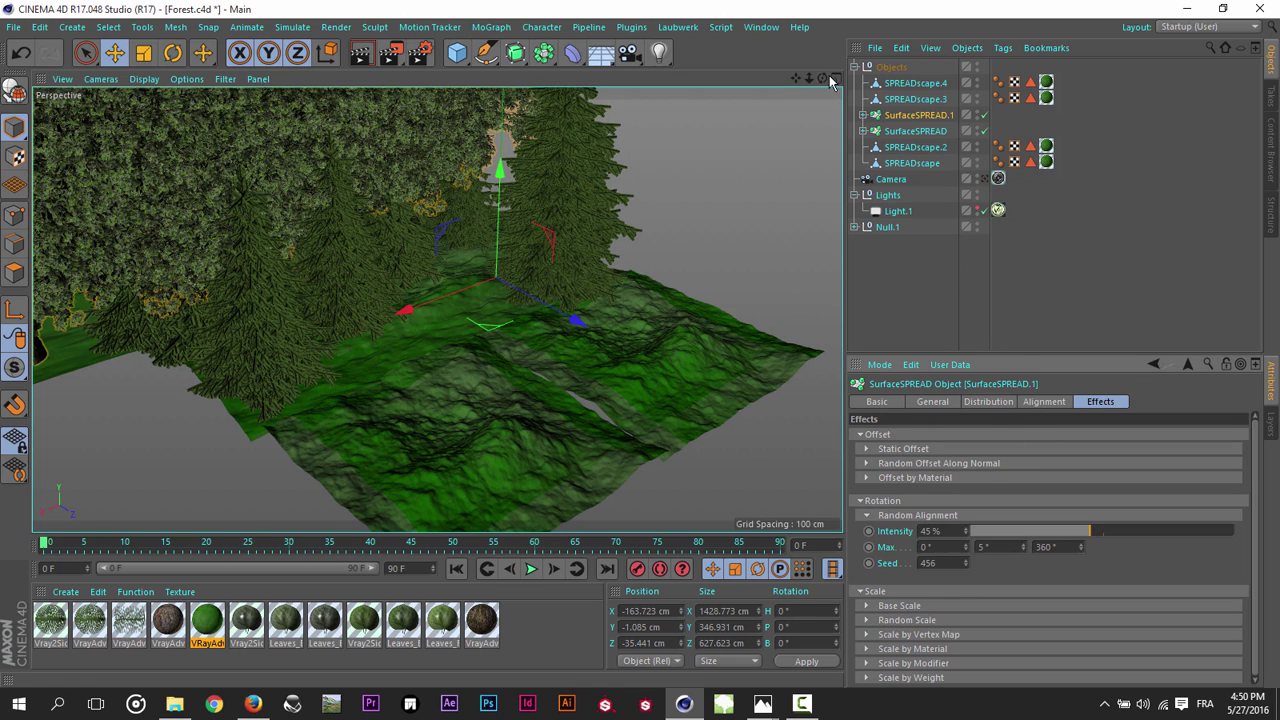
{"action": "mouse_move", "coordinate": [822, 78]}
{"action": "left_mouse_down"}
{"action": "mouse_move", "coordinate": [800, 95]}
{"action": "mouse_move", "coordinate": [797, 80]}
{"action": "left_mouse_up"}
{"action": "left_click_drag", "start_coordinate": [1088, 531], "coordinate": [1049, 531]}
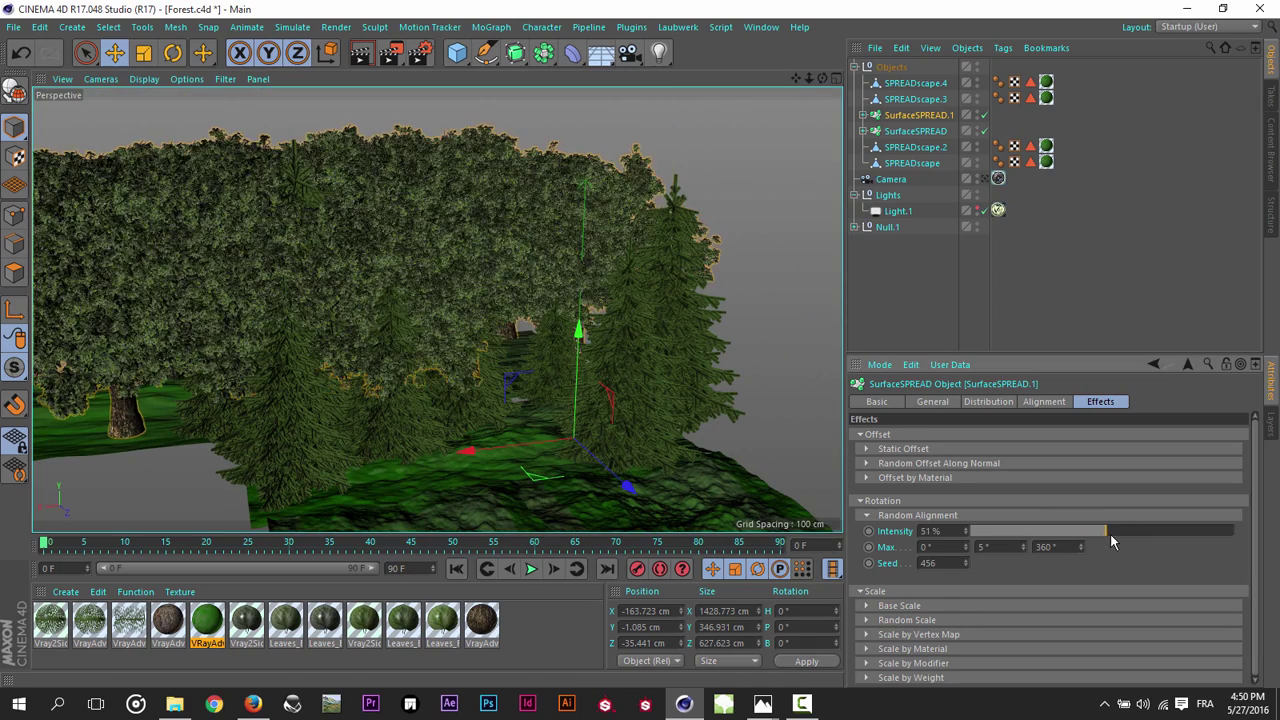
{"action": "left_click", "coordinate": [1102, 533]}
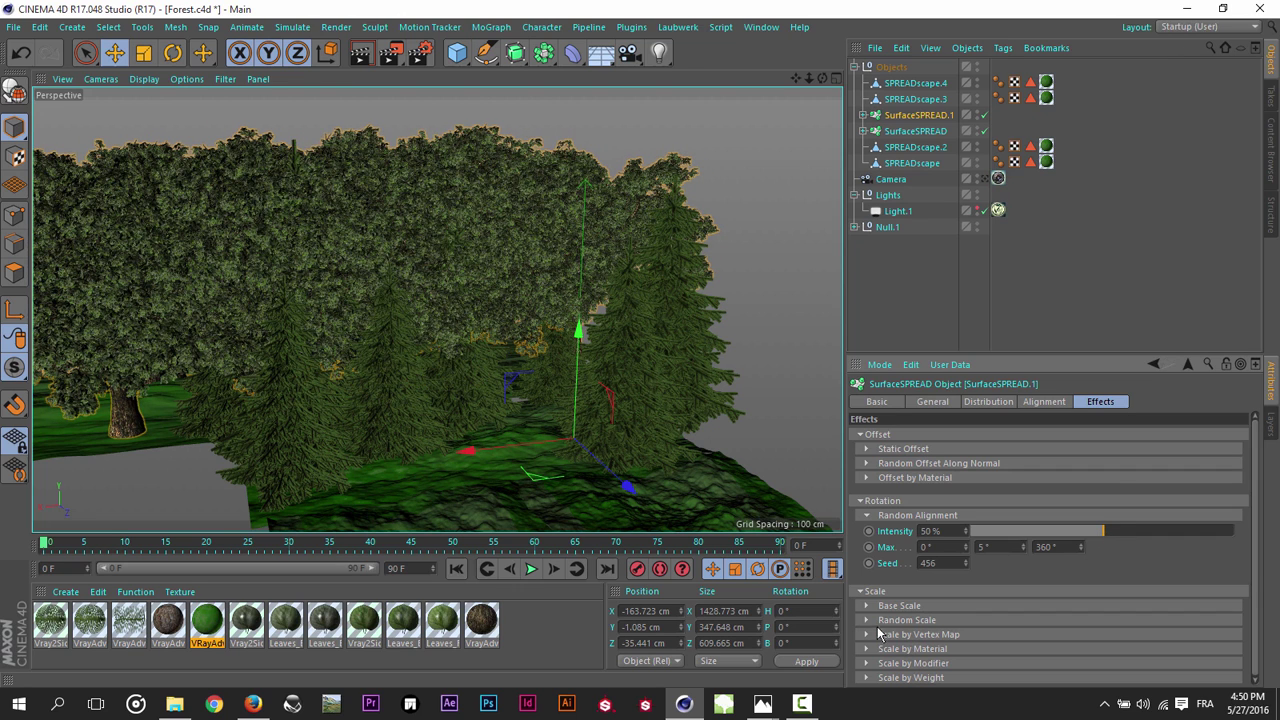
Step: Raise the Random Scale intensity from 70 % to 84 %
{"action": "scroll", "coordinate": [1003, 622], "scroll_direction": "down", "scroll_amount": 1}
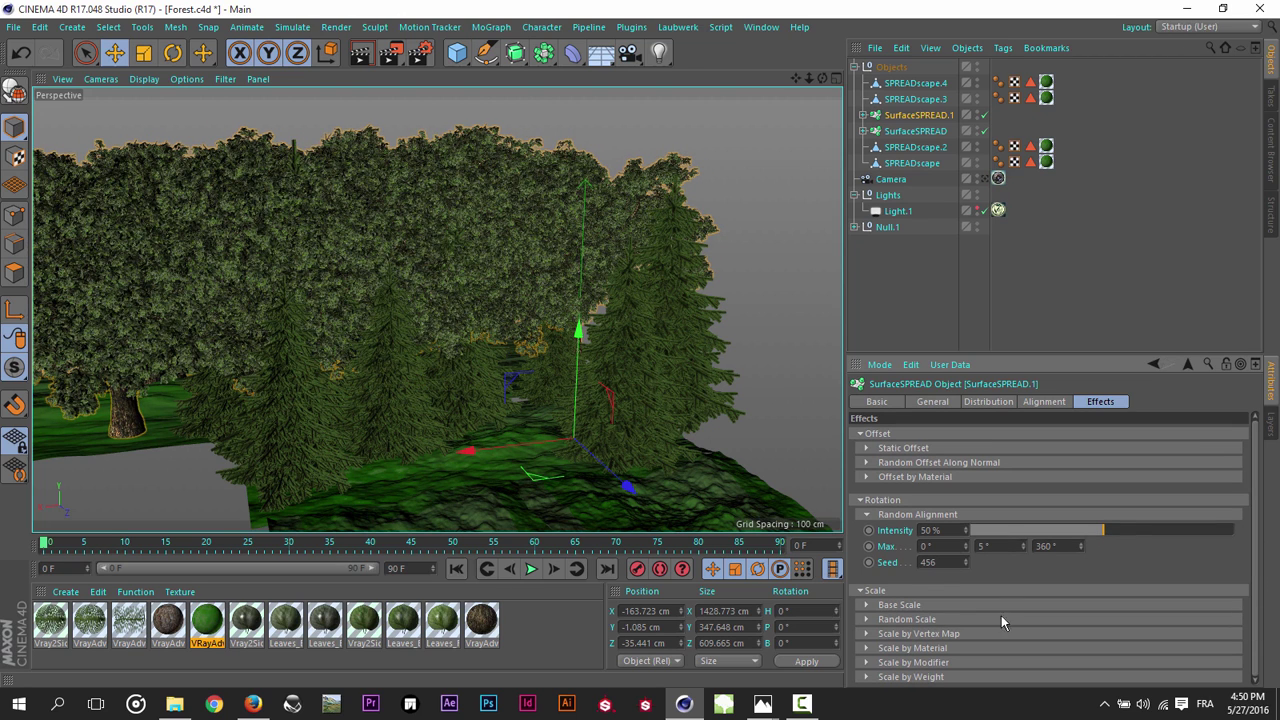
{"action": "left_click", "coordinate": [879, 622]}
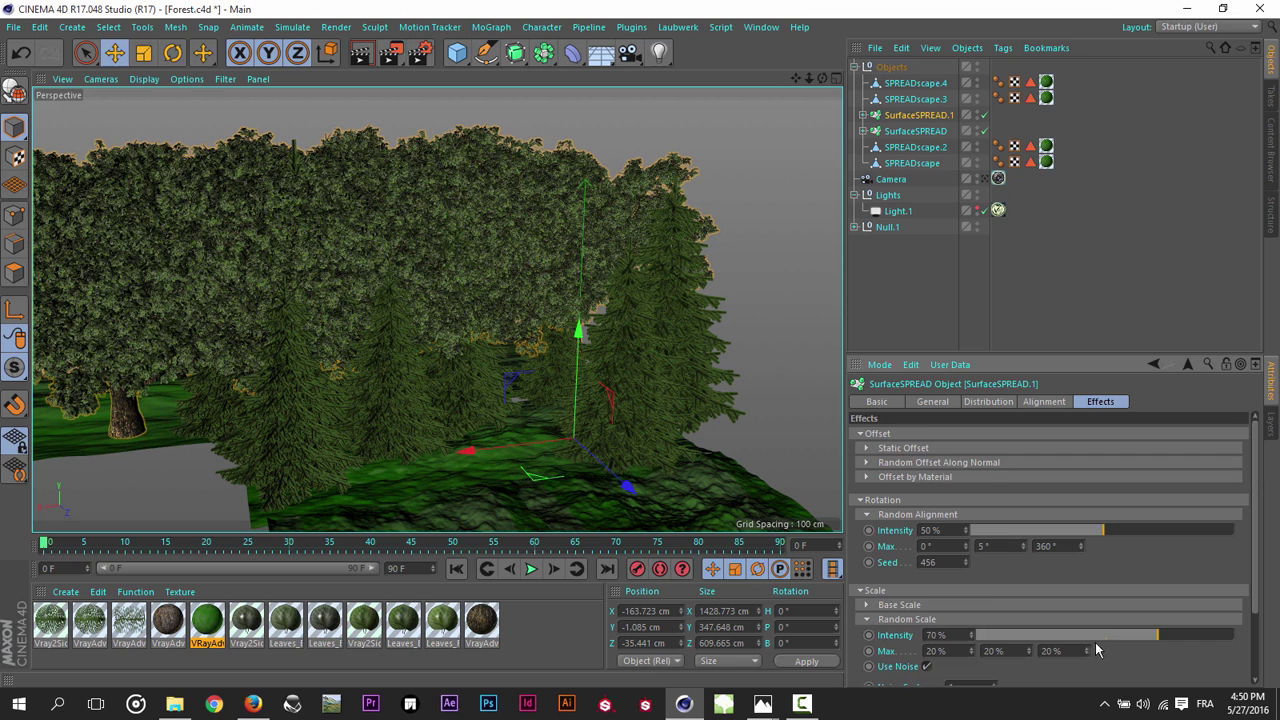
{"action": "left_click_drag", "start_coordinate": [1140, 637], "coordinate": [1196, 642]}
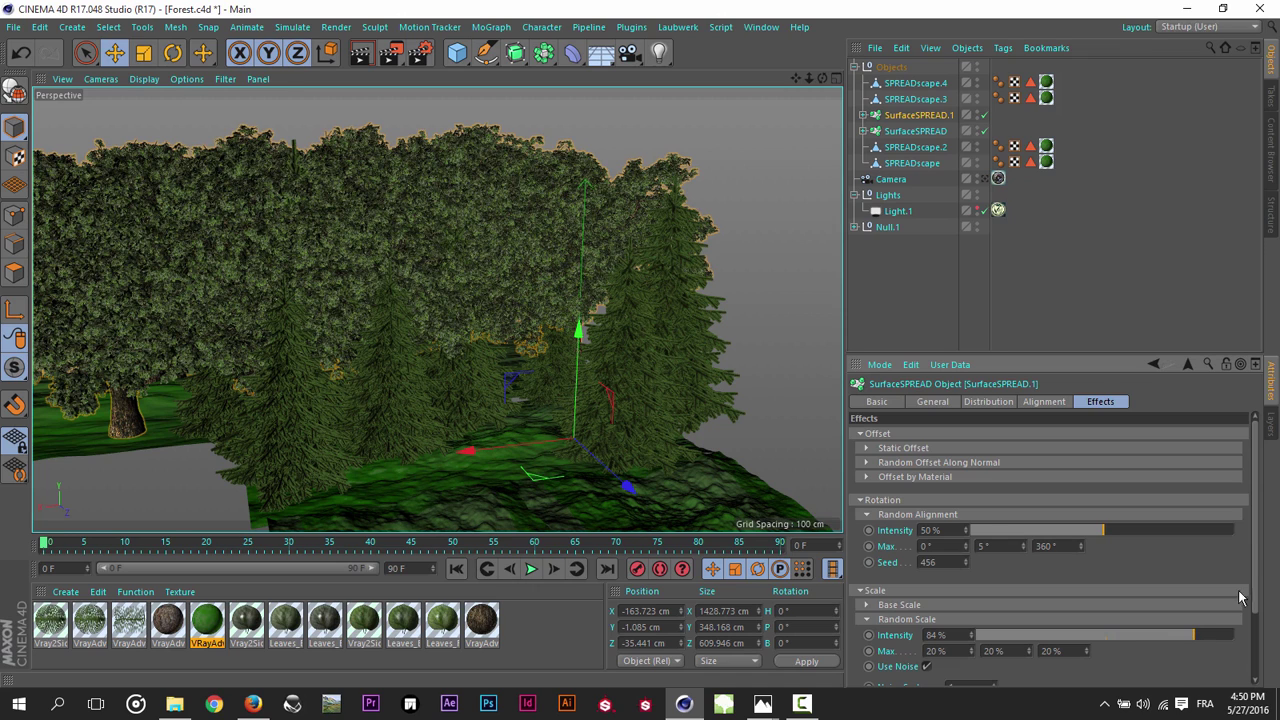
{"action": "left_click_drag", "start_coordinate": [1255, 555], "coordinate": [1248, 329]}
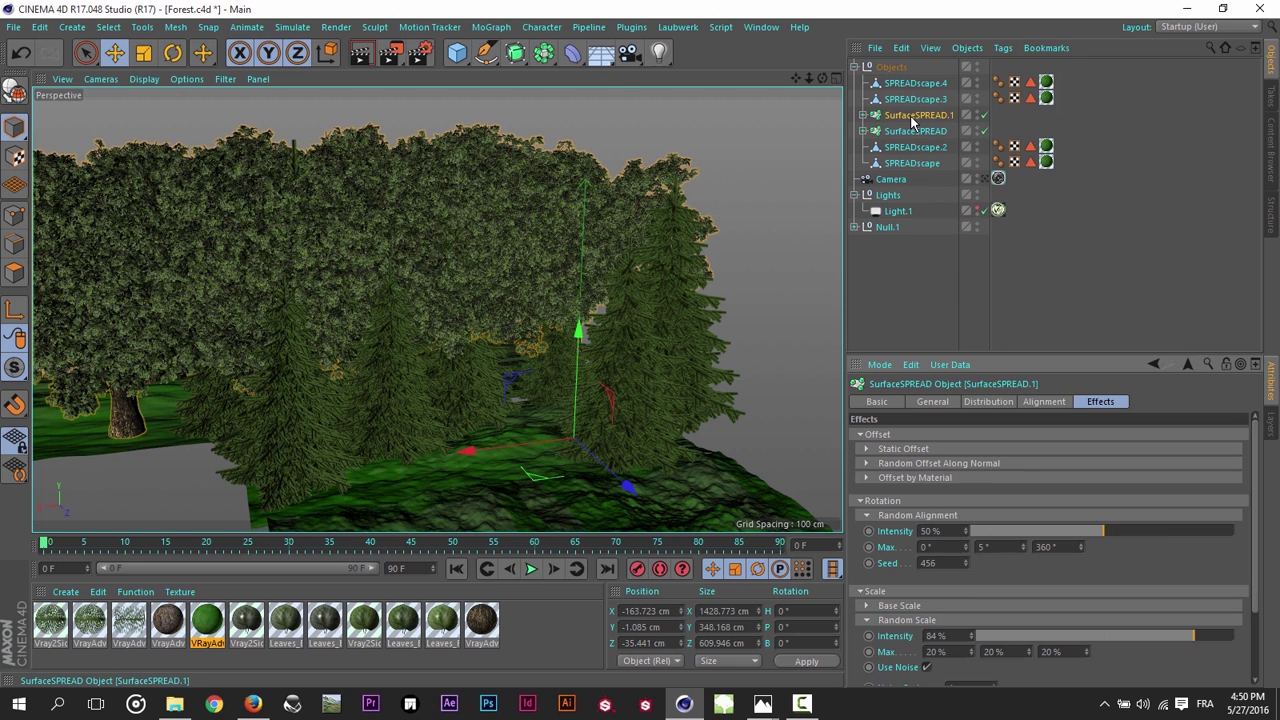
Step: Clear the object selection and orbit the view closer to the forest
{"action": "left_click", "coordinate": [932, 310]}
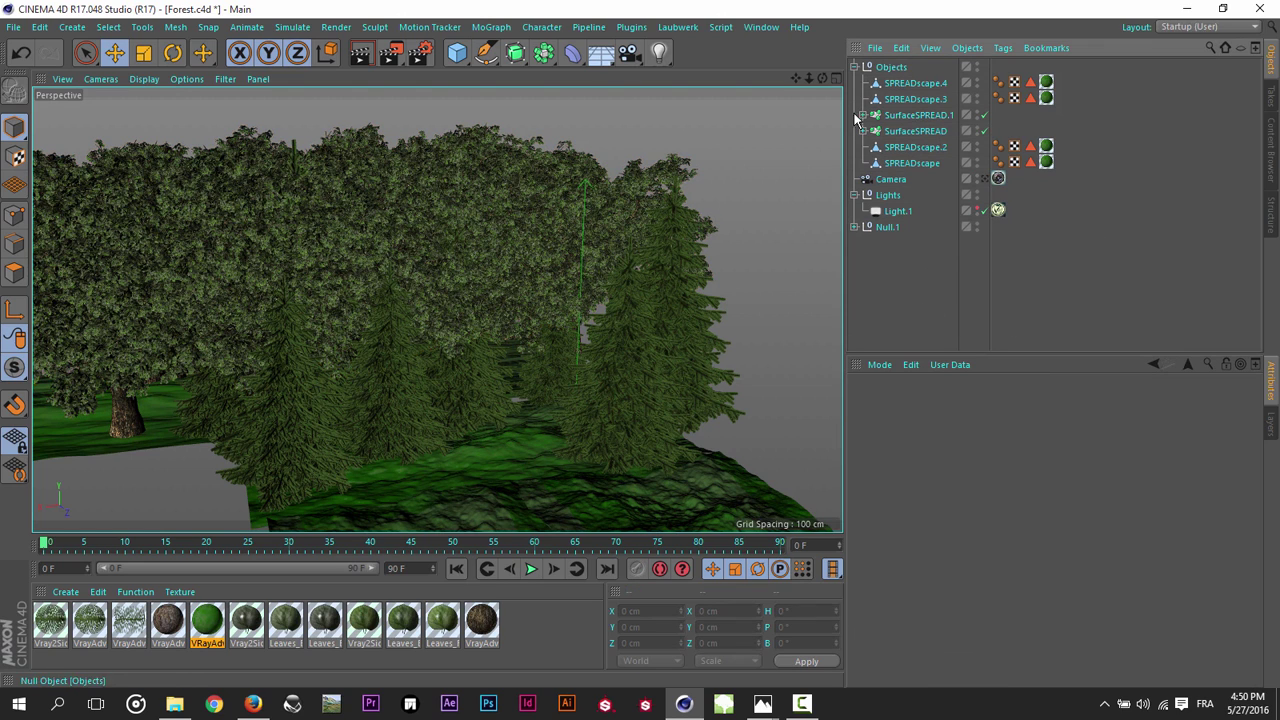
{"action": "left_click", "coordinate": [912, 115]}
{"action": "left_click", "coordinate": [866, 345]}
{"action": "left_click_drag", "start_coordinate": [822, 76], "coordinate": [880, 90]}
Step: Look through the scene camera and review its V-Ray lens: ISO 300, F-Stop 6, shutter 200
{"action": "left_click", "coordinate": [985, 180]}
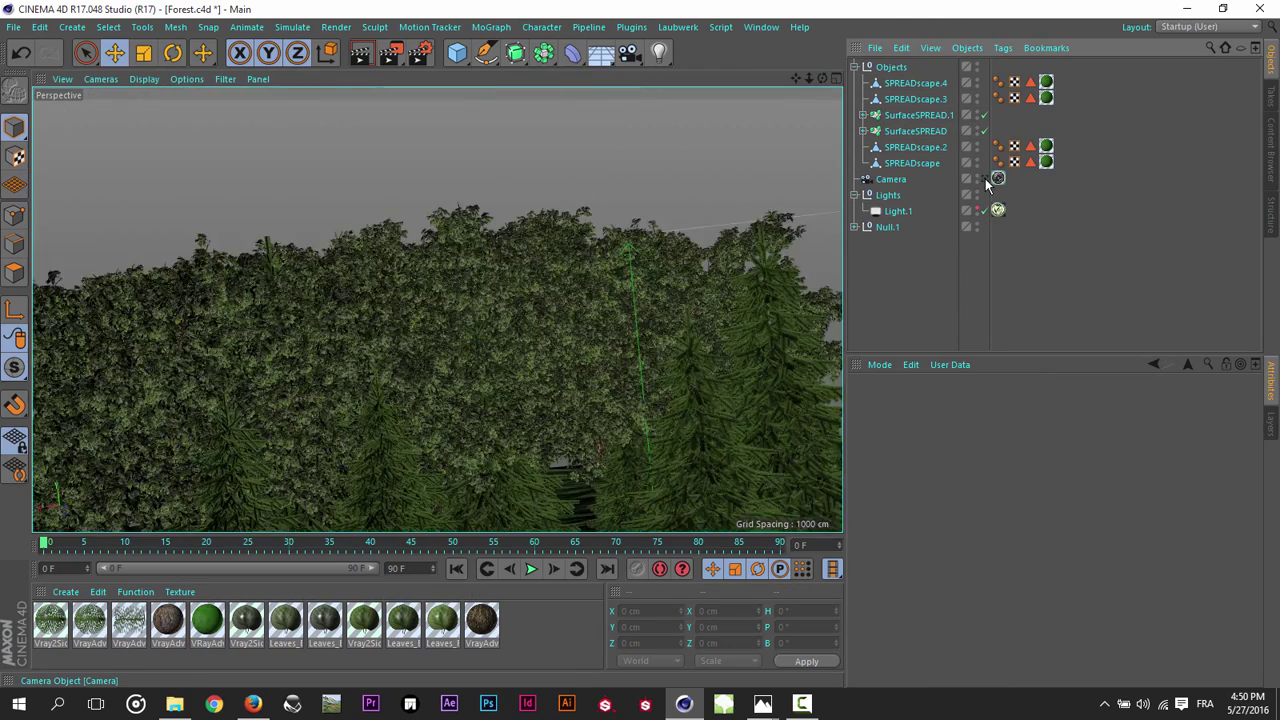
{"action": "left_click", "coordinate": [997, 178]}
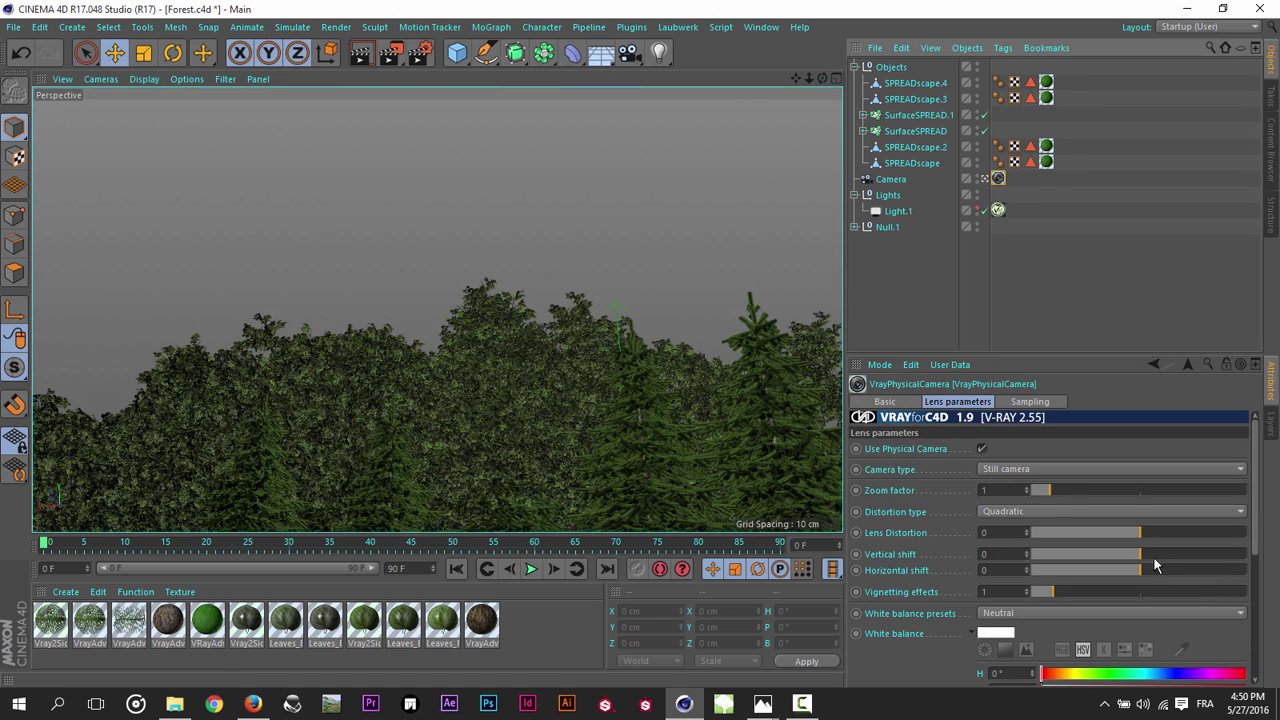
{"action": "left_click_drag", "start_coordinate": [1258, 442], "coordinate": [1247, 603]}
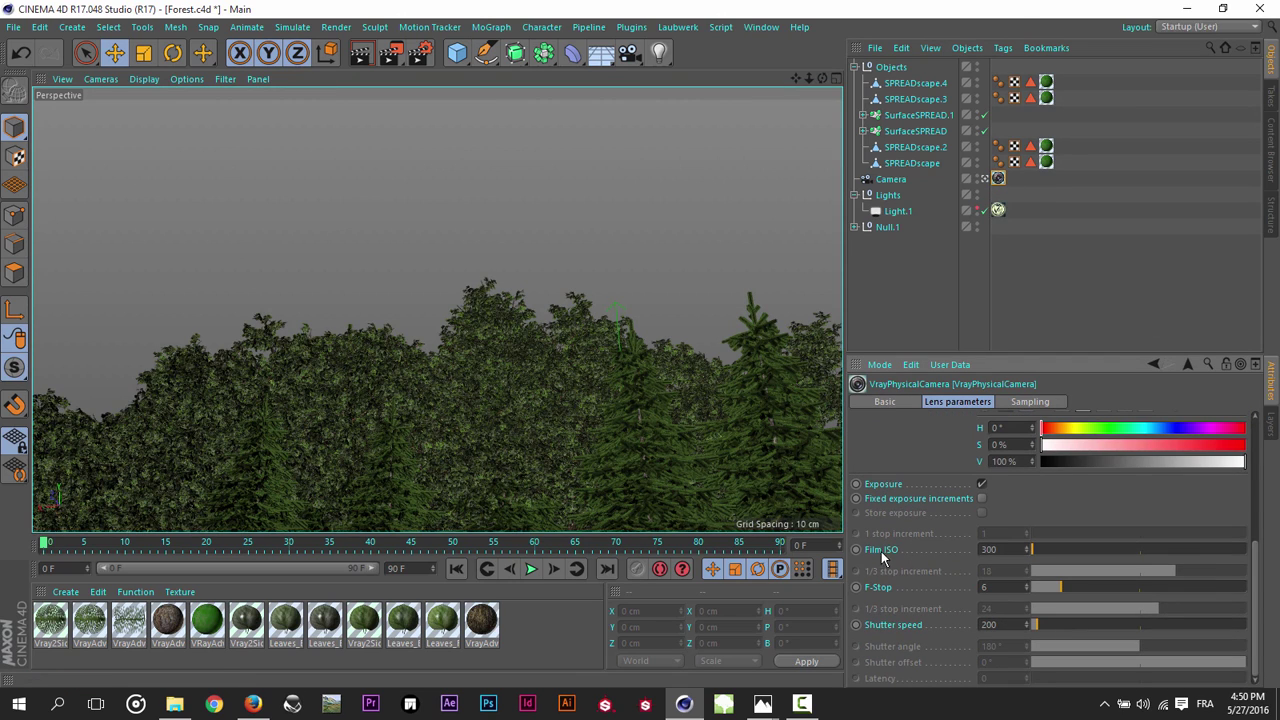
{"action": "double_click", "coordinate": [1000, 549]}
{"action": "double_click", "coordinate": [985, 587]}
{"action": "double_click", "coordinate": [1000, 624]}
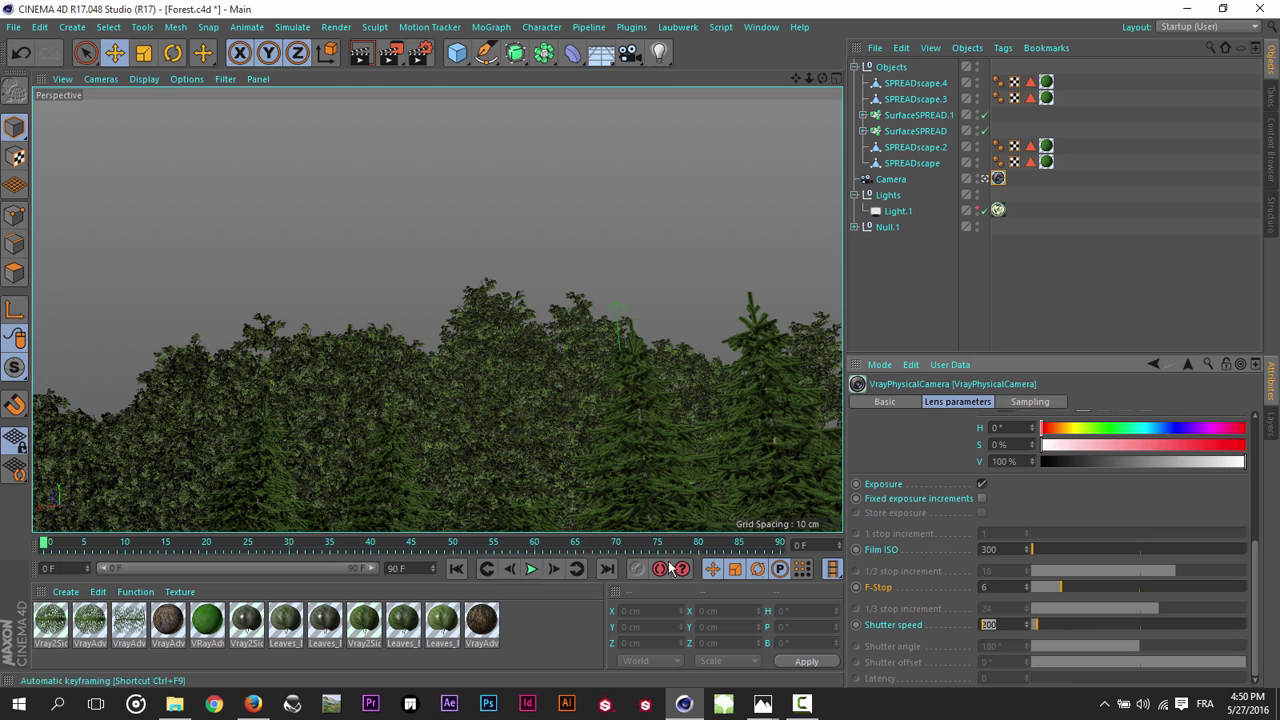
{"action": "key", "text": "Escape"}
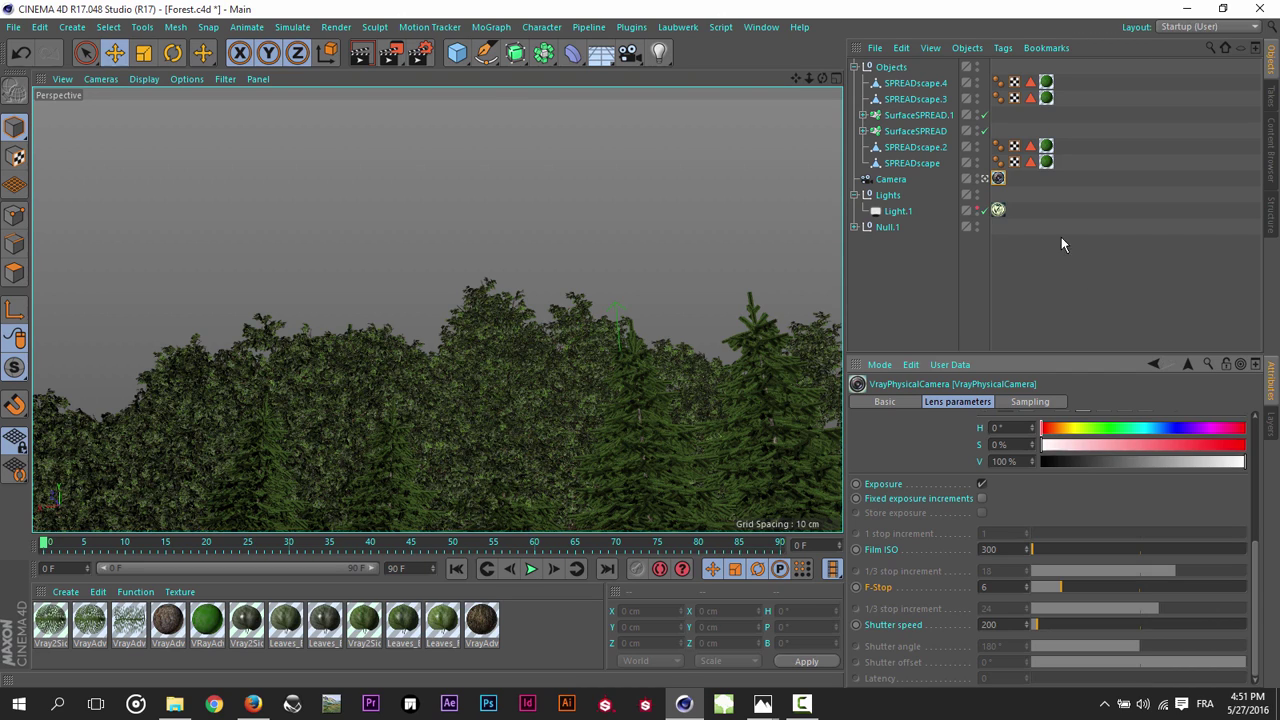
{"action": "left_click", "coordinate": [1034, 200]}
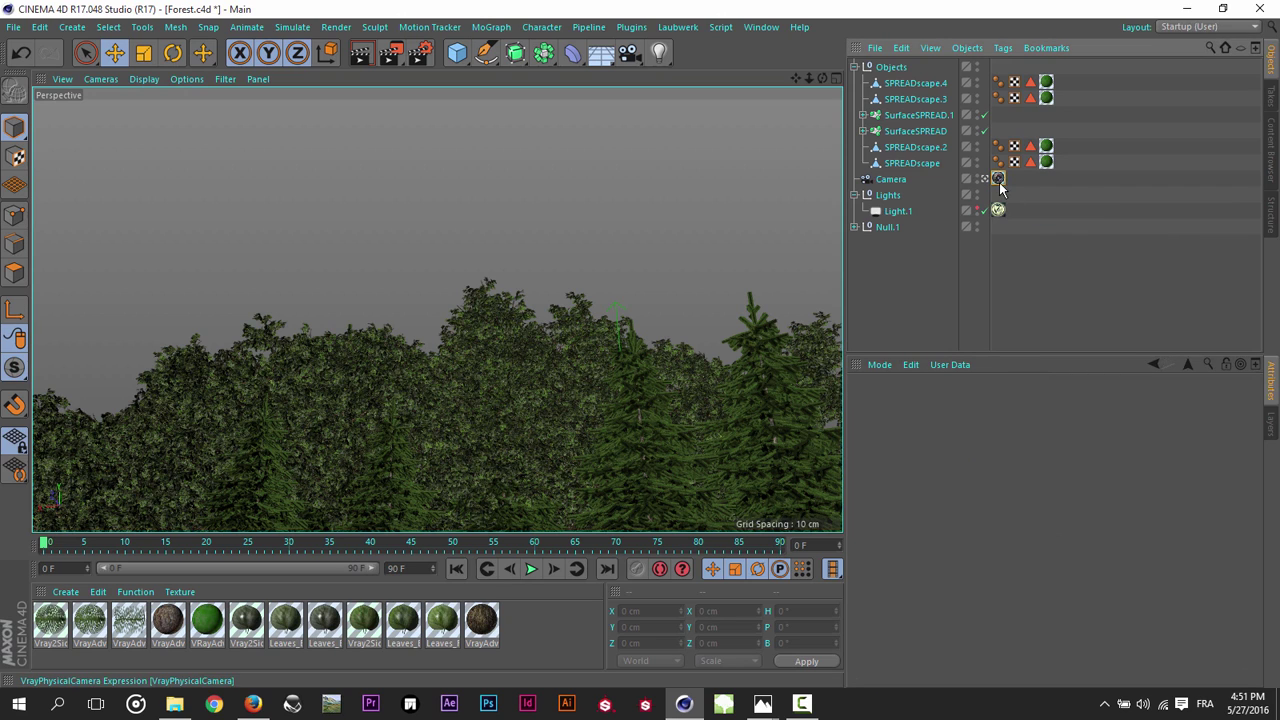
{"action": "left_click", "coordinate": [998, 179]}
{"action": "left_click_drag", "start_coordinate": [1255, 447], "coordinate": [1256, 660]}
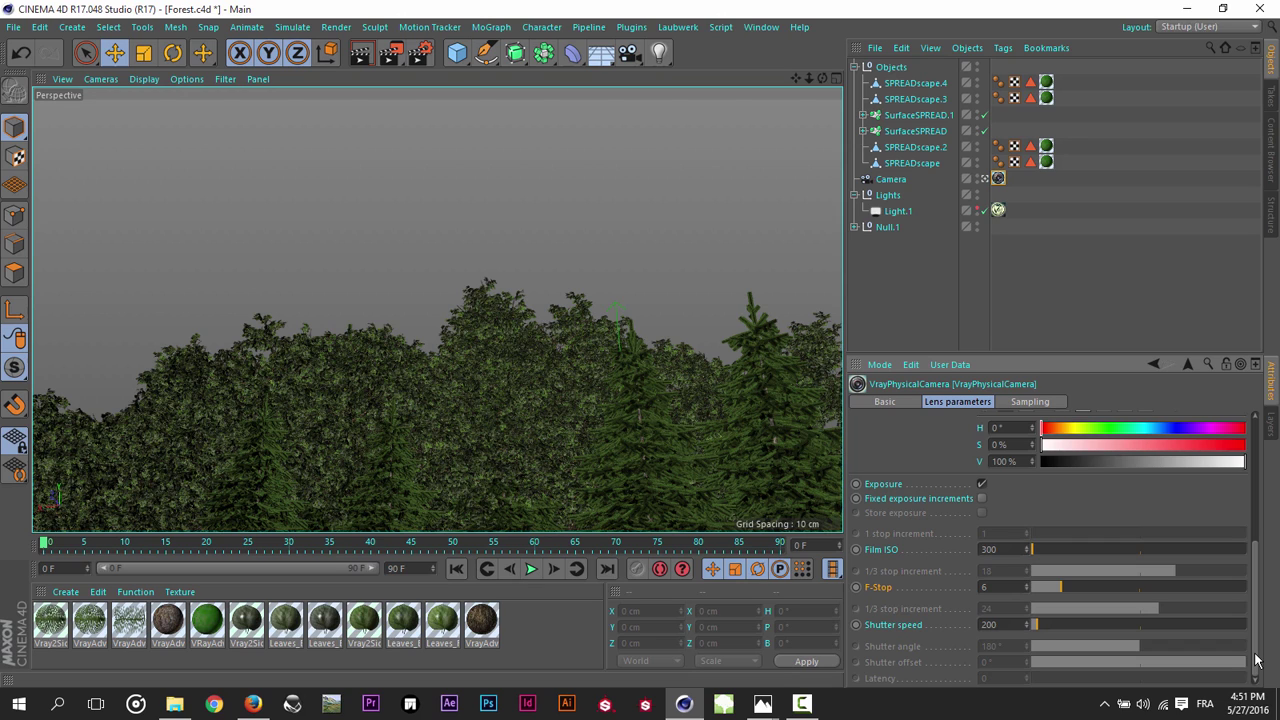
Step: Select Light.1 and show its VrayLight tag settings
{"action": "left_click", "coordinate": [898, 212]}
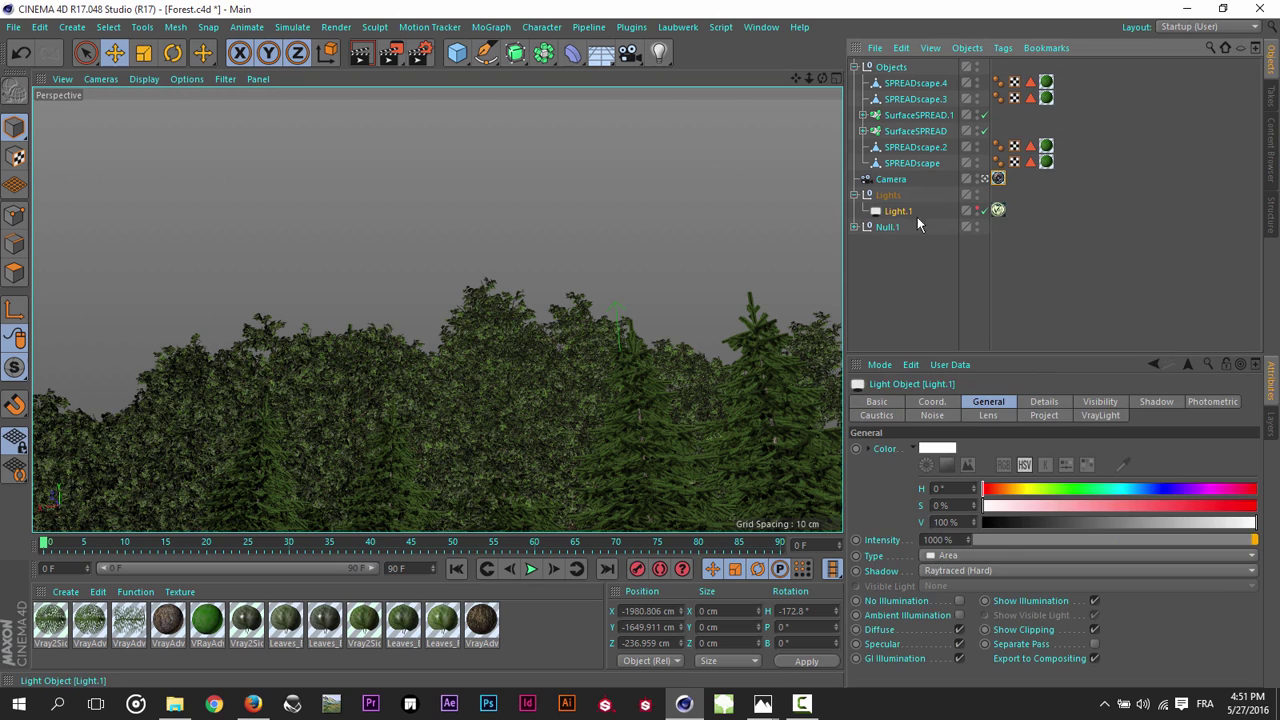
{"action": "left_click", "coordinate": [997, 210]}
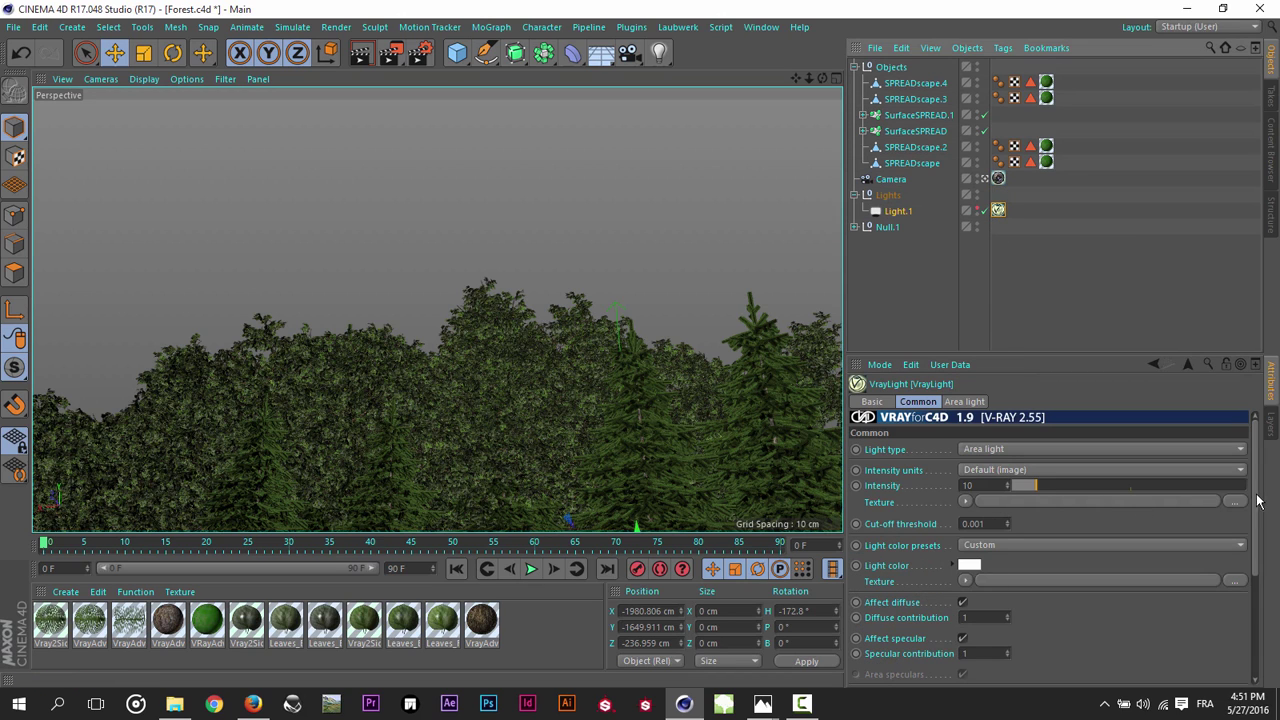
{"action": "scroll", "coordinate": [1257, 500], "scroll_direction": "down", "scroll_amount": 5}
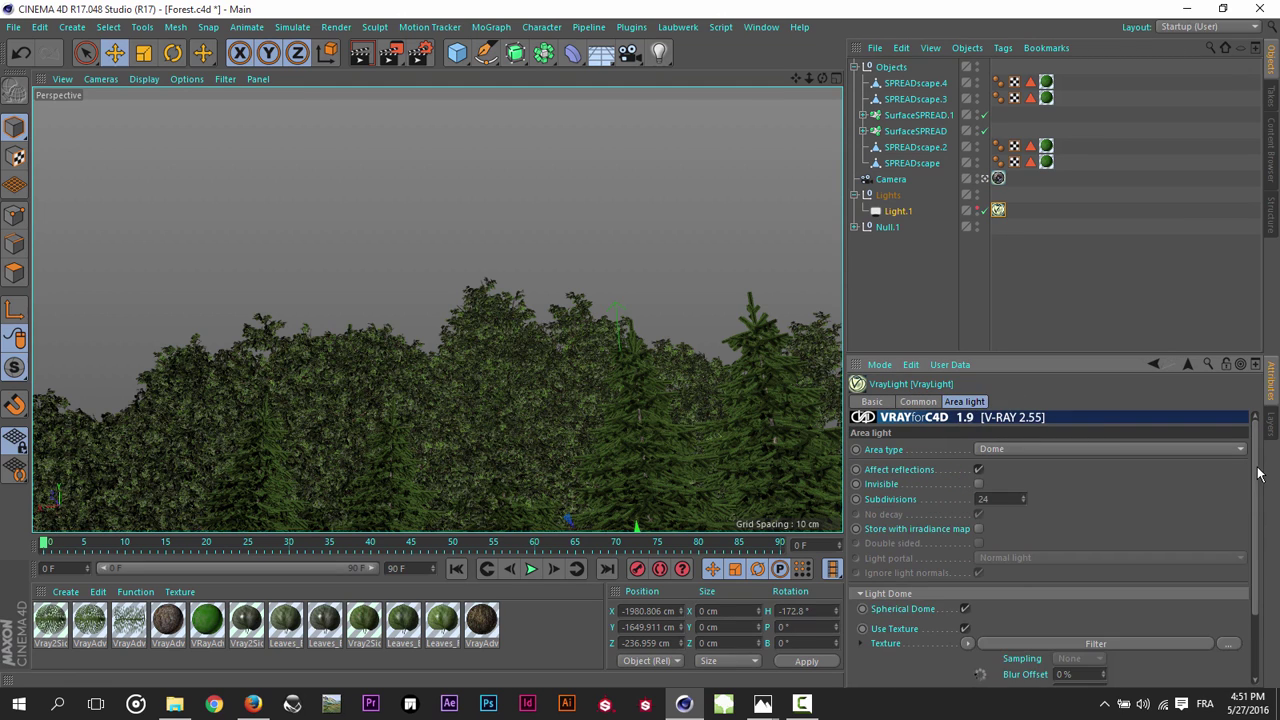
{"action": "scroll", "coordinate": [1259, 473], "scroll_direction": "down", "scroll_amount": 2}
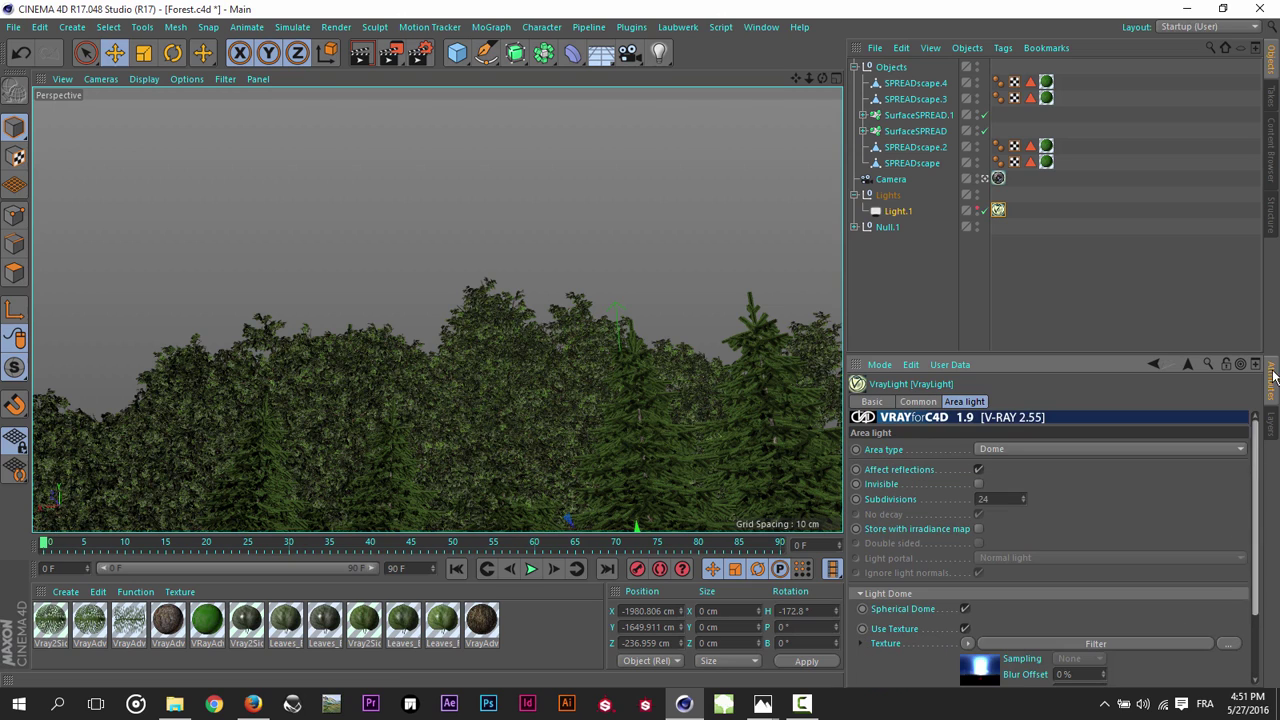
{"action": "scroll", "coordinate": [1258, 537], "scroll_direction": "up", "scroll_amount": 2}
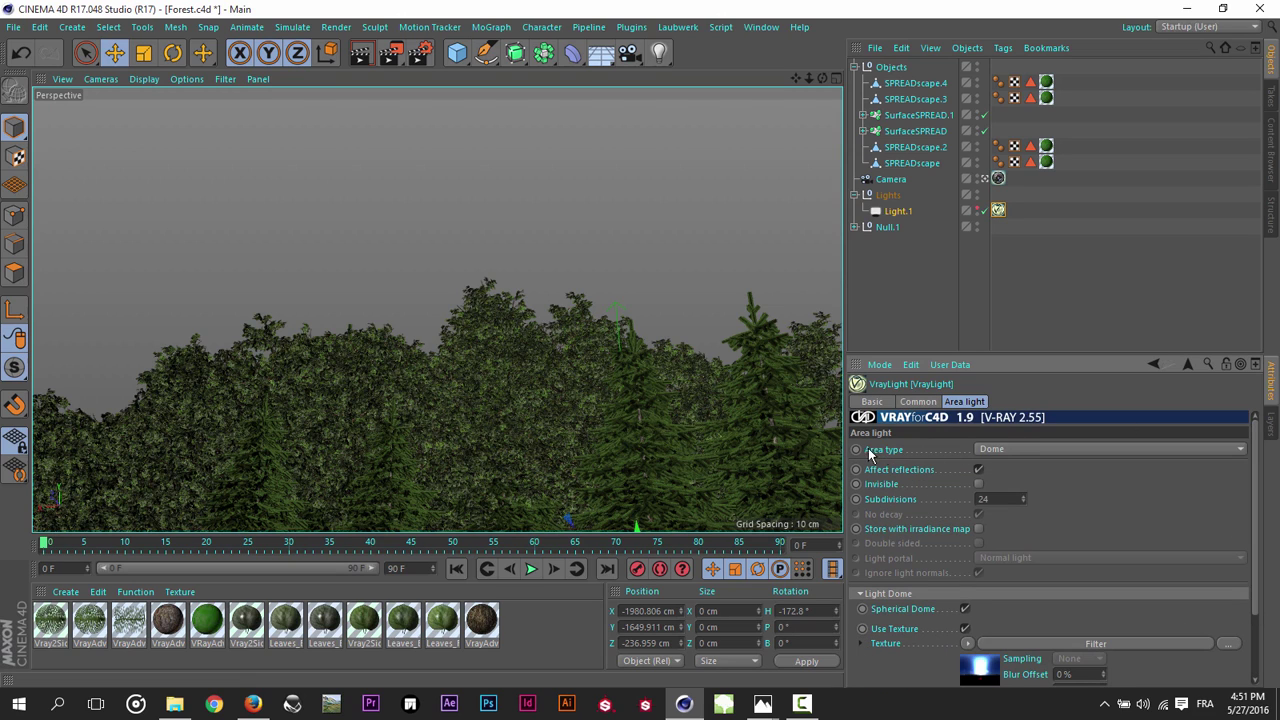
Step: Keep the Dome area type with 24 subdivisions and open the 1224 Clear Sky.hdr texture filter
{"action": "left_click", "coordinate": [988, 449]}
{"action": "left_click", "coordinate": [1022, 496]}
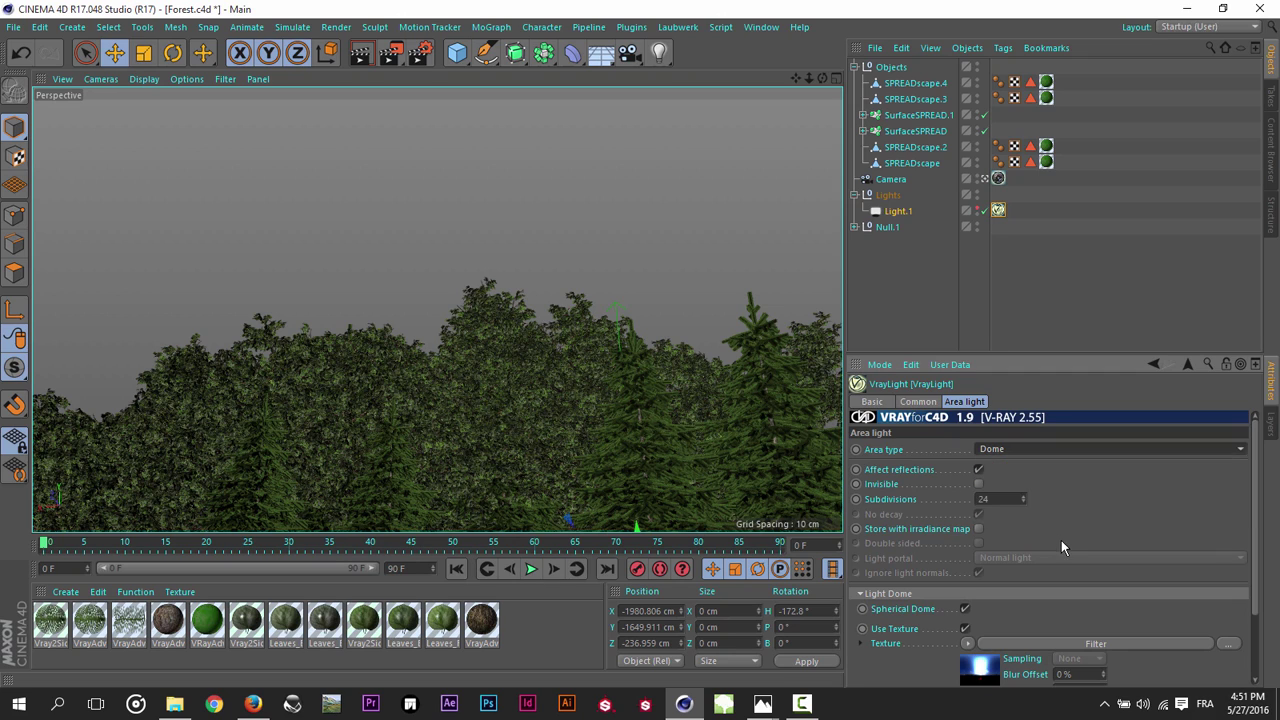
{"action": "double_click", "coordinate": [983, 498]}
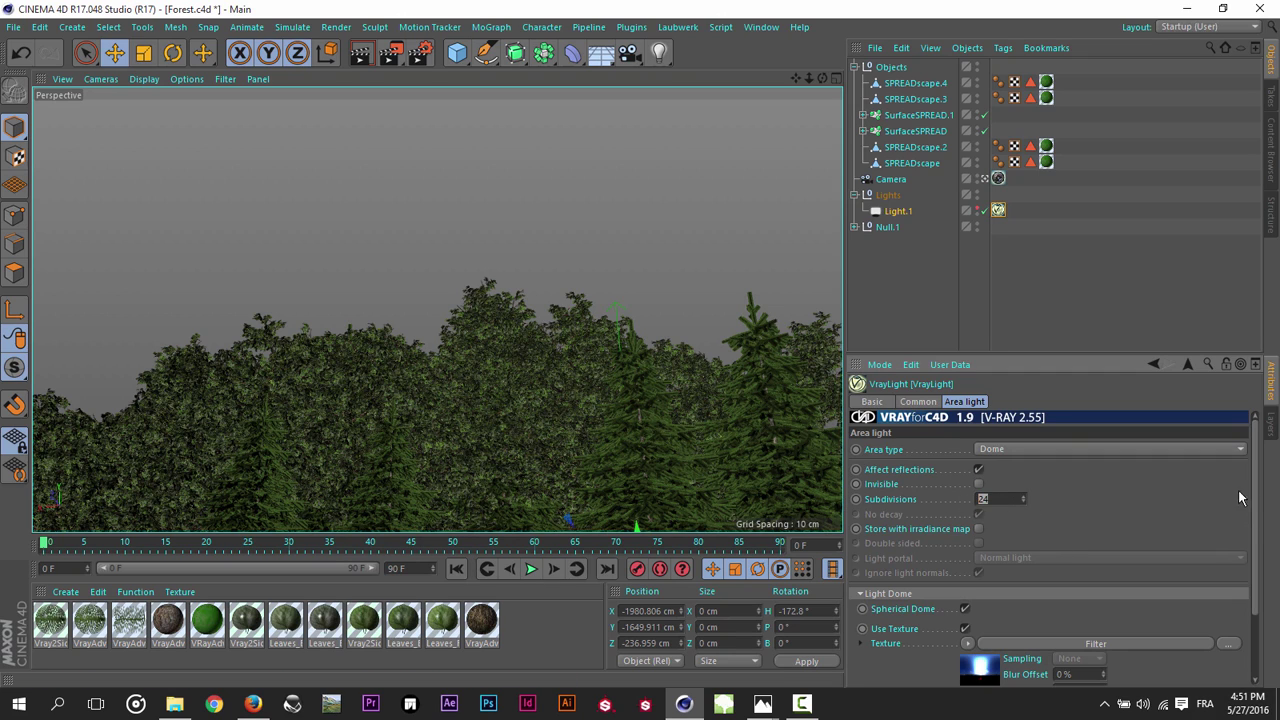
{"action": "left_click_drag", "start_coordinate": [1257, 488], "coordinate": [1257, 585]}
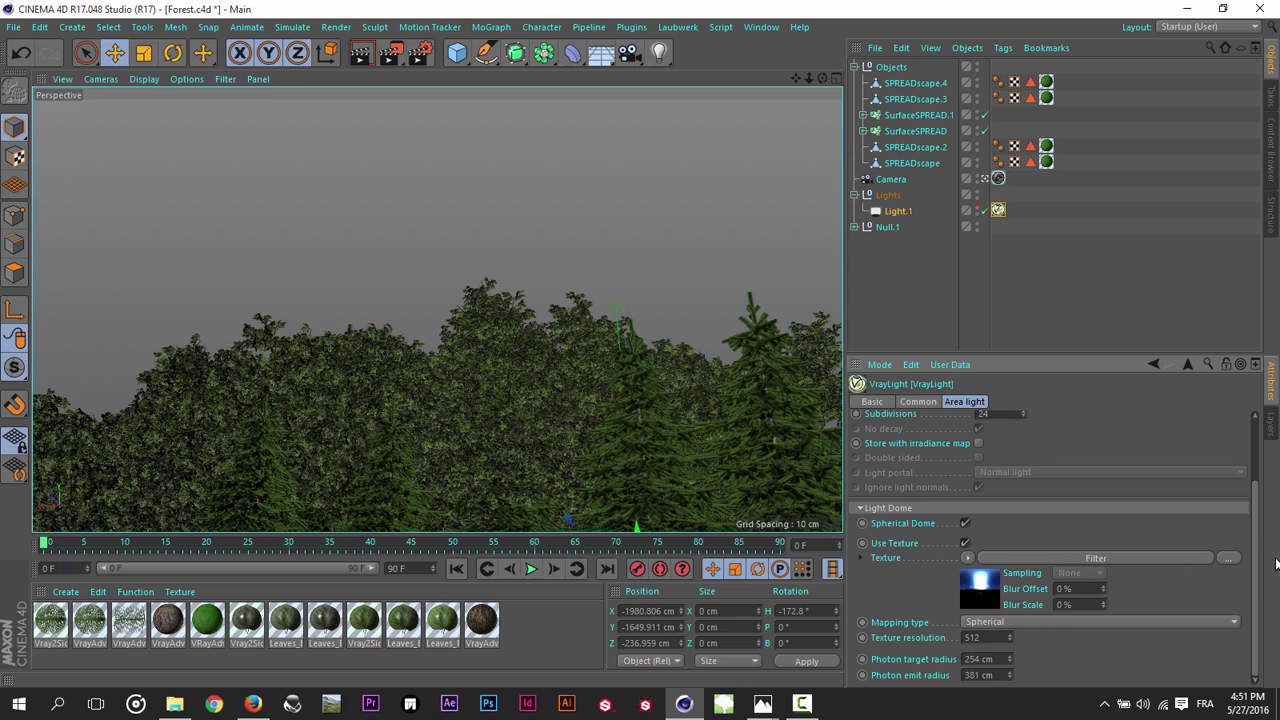
{"action": "left_click", "coordinate": [989, 590]}
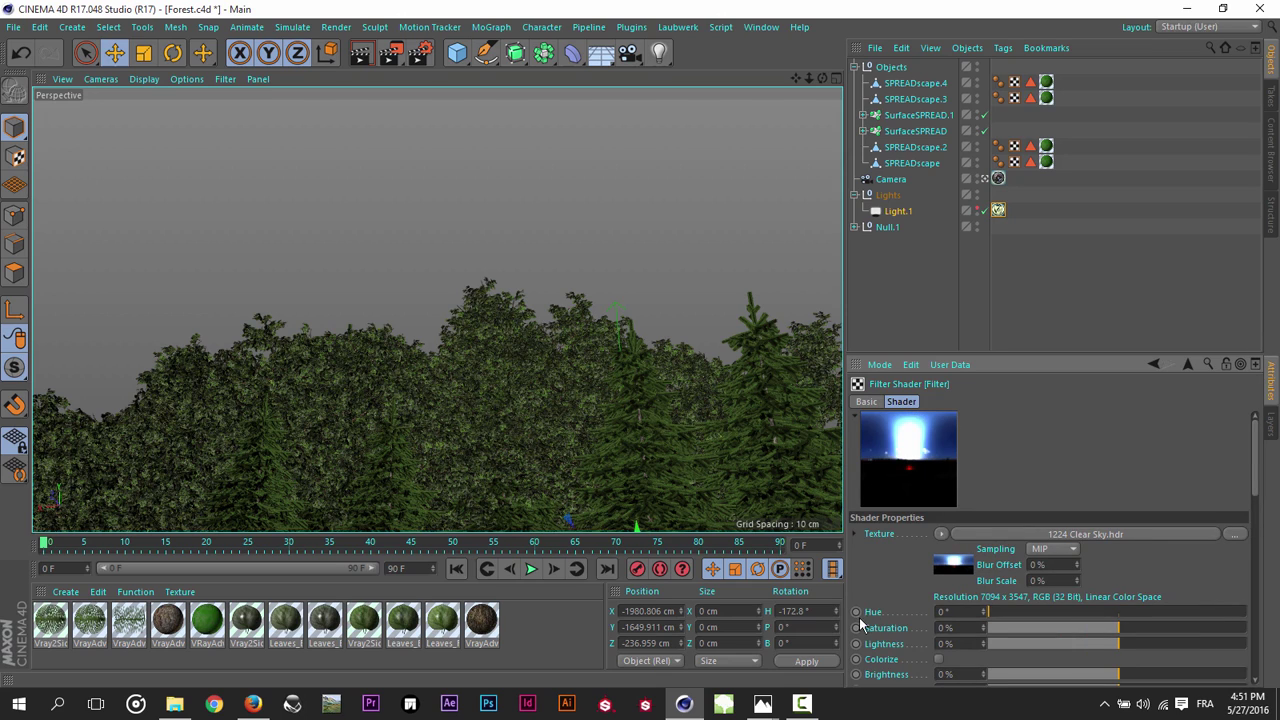
{"action": "left_click", "coordinate": [955, 566]}
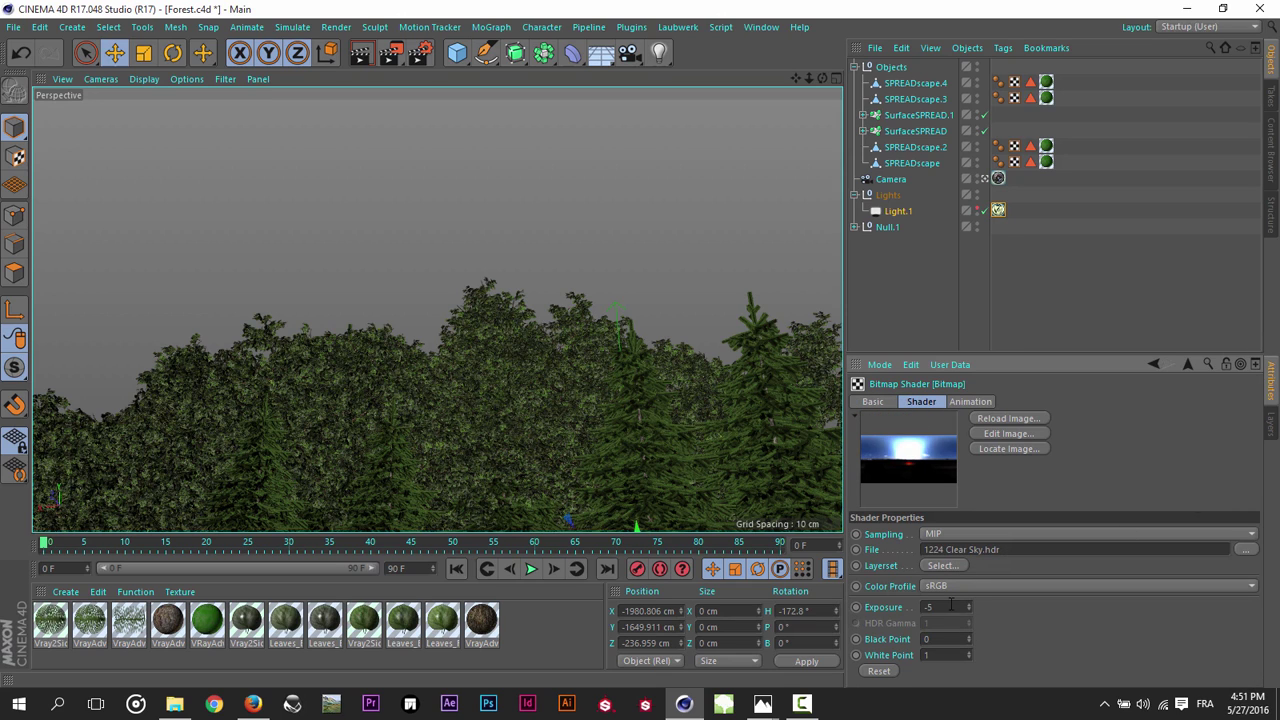
{"action": "double_click", "coordinate": [950, 606]}
{"action": "type", "text": ".12"}
{"action": "key", "text": "Return"}
{"action": "key", "text": "ctrl+z"}
{"action": "left_click", "coordinate": [967, 586]}
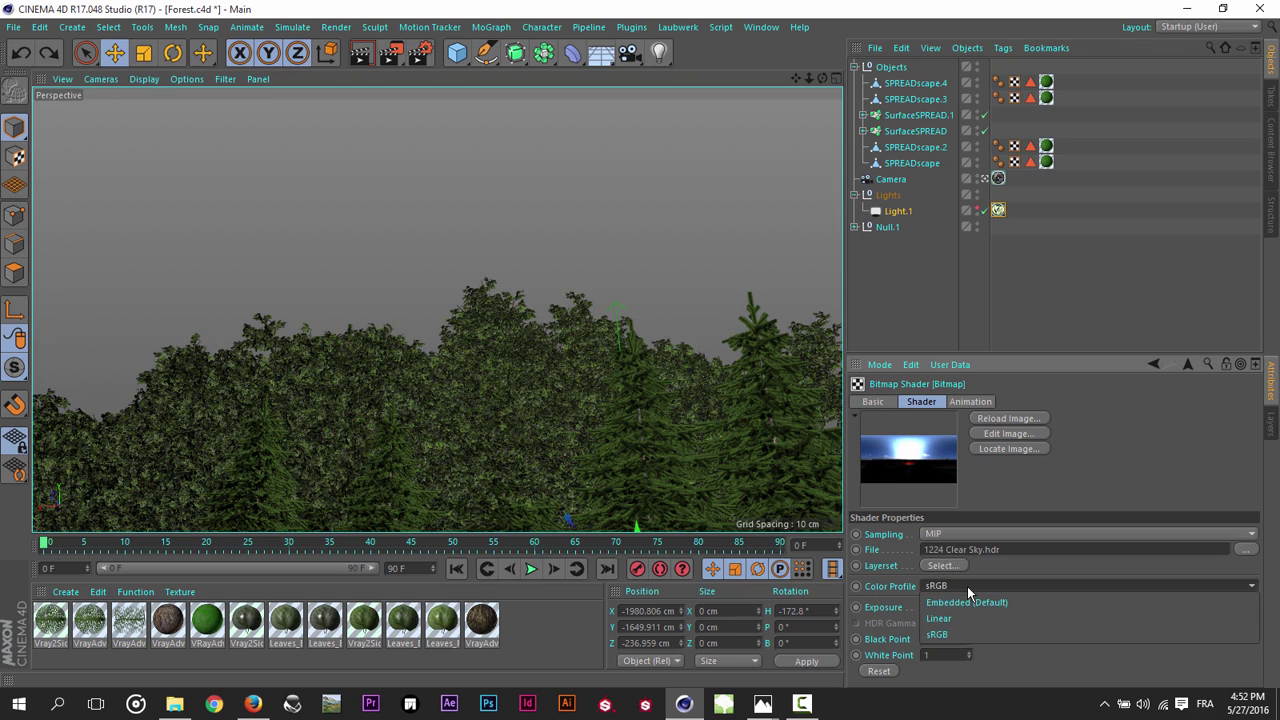
{"action": "left_click", "coordinate": [967, 586]}
{"action": "left_click", "coordinate": [1187, 366]}
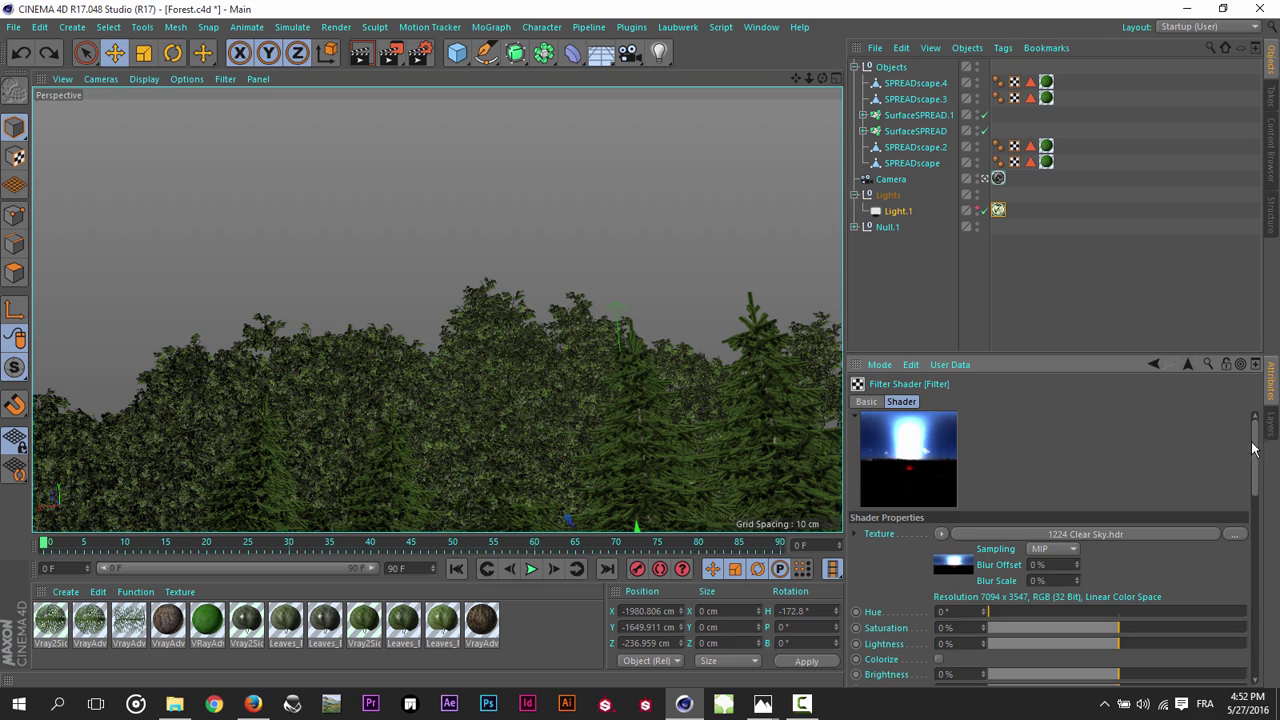
{"action": "mouse_move", "coordinate": [1256, 455]}
{"action": "left_mouse_down"}
{"action": "mouse_move", "coordinate": [1252, 541]}
{"action": "mouse_move", "coordinate": [1257, 470]}
{"action": "left_mouse_up"}
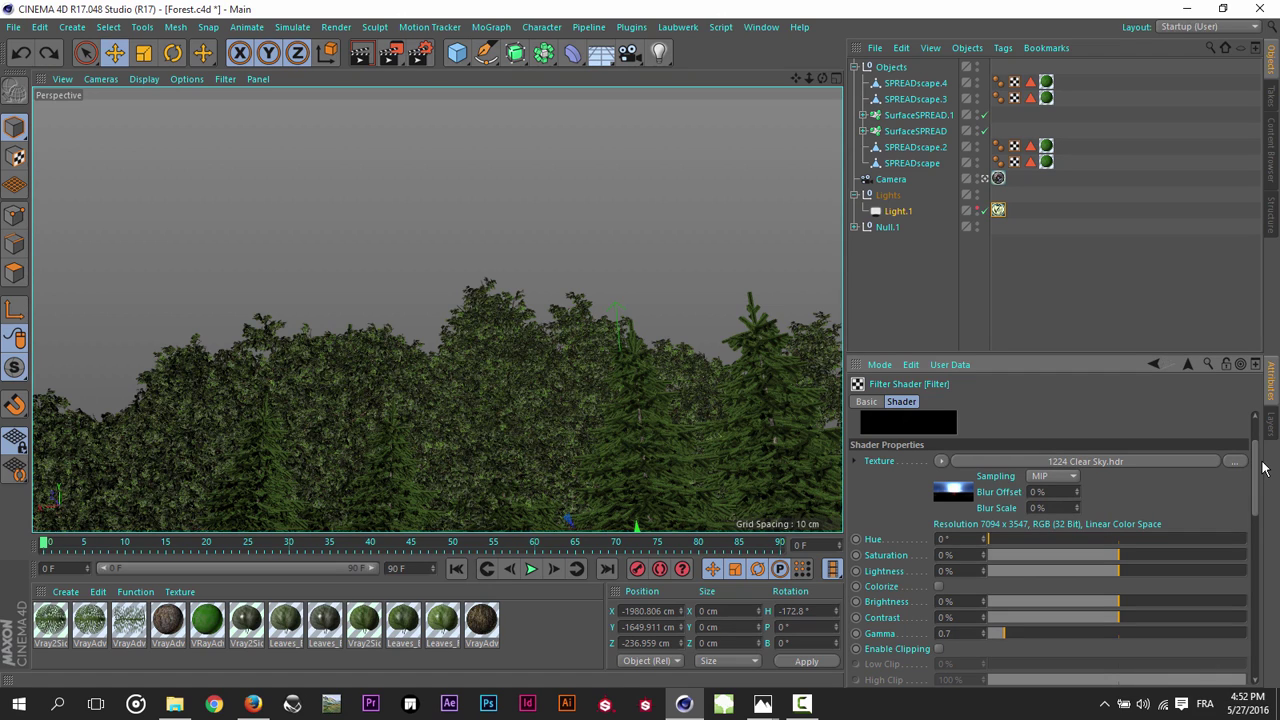
{"action": "mouse_move", "coordinate": [1256, 472]}
{"action": "left_mouse_down"}
{"action": "mouse_move", "coordinate": [1250, 500]}
{"action": "mouse_move", "coordinate": [1244, 485]}
{"action": "left_mouse_up"}
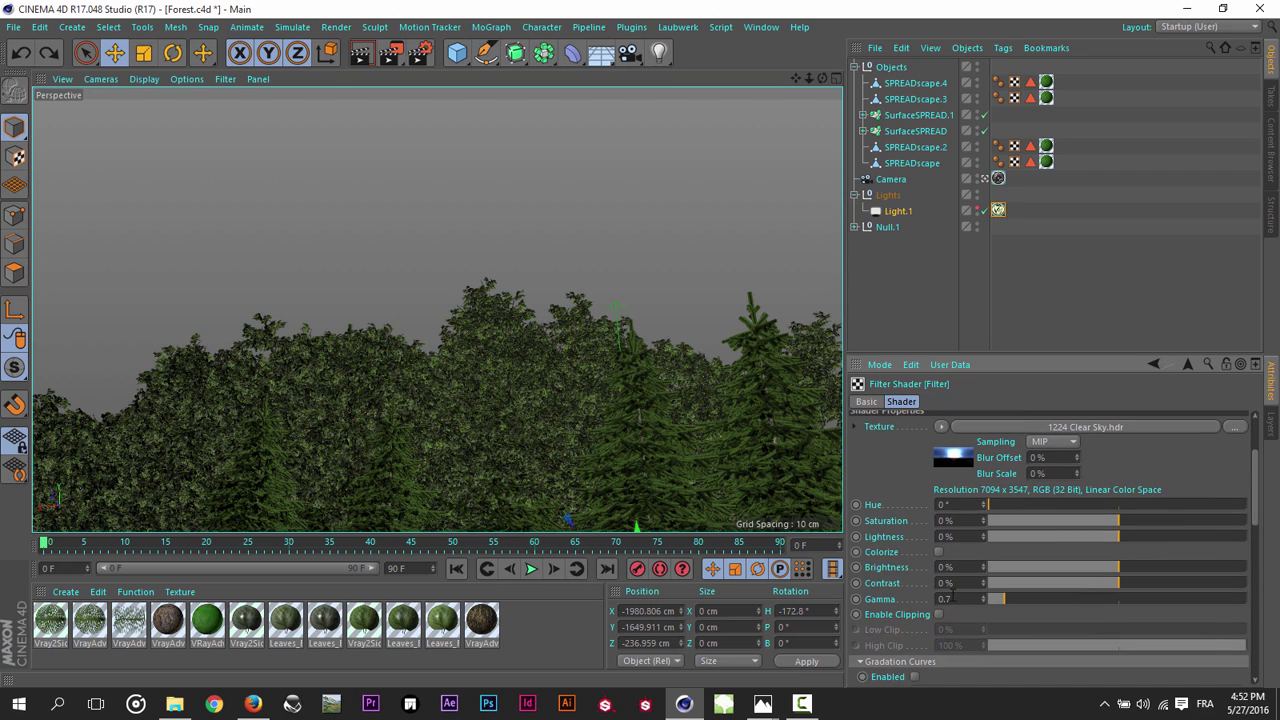
{"action": "double_click", "coordinate": [955, 597]}
{"action": "left_click_drag", "start_coordinate": [1257, 505], "coordinate": [1251, 540]}
Step: Check the VrayLight's Common-tab Intensity of 10, then deselect everything in the scene
{"action": "left_click", "coordinate": [1189, 365]}
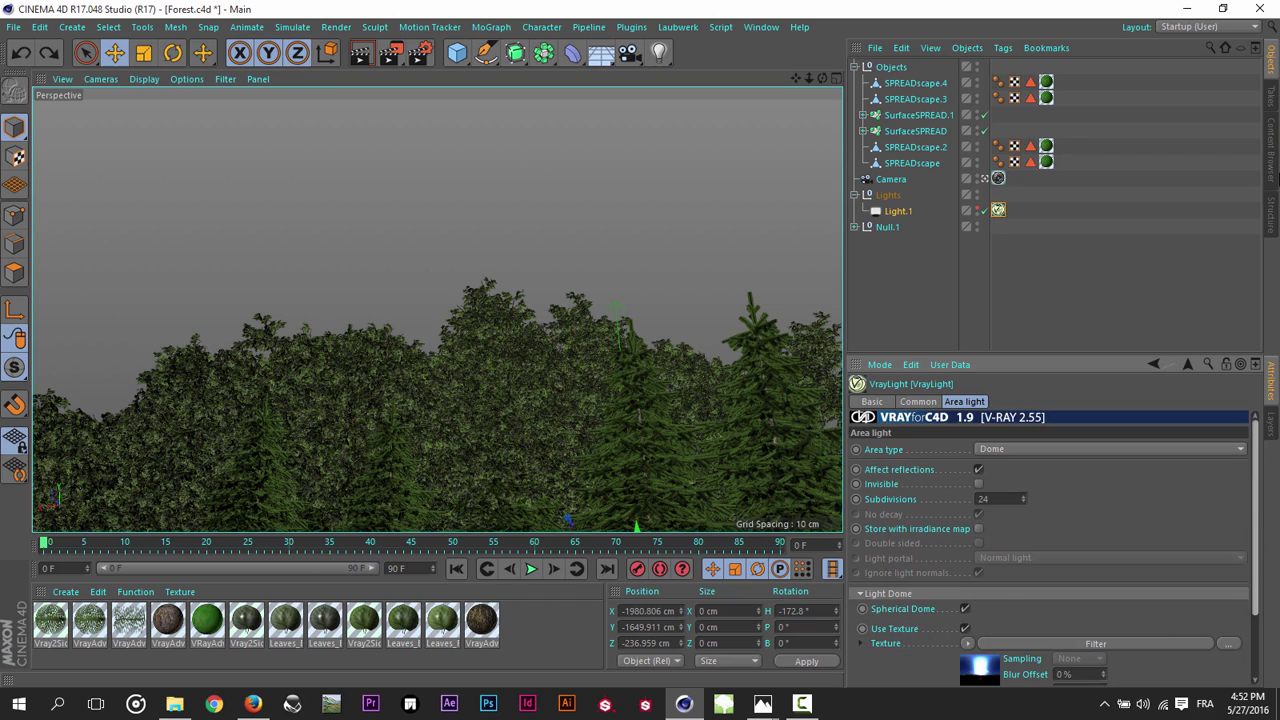
{"action": "left_click", "coordinate": [918, 401]}
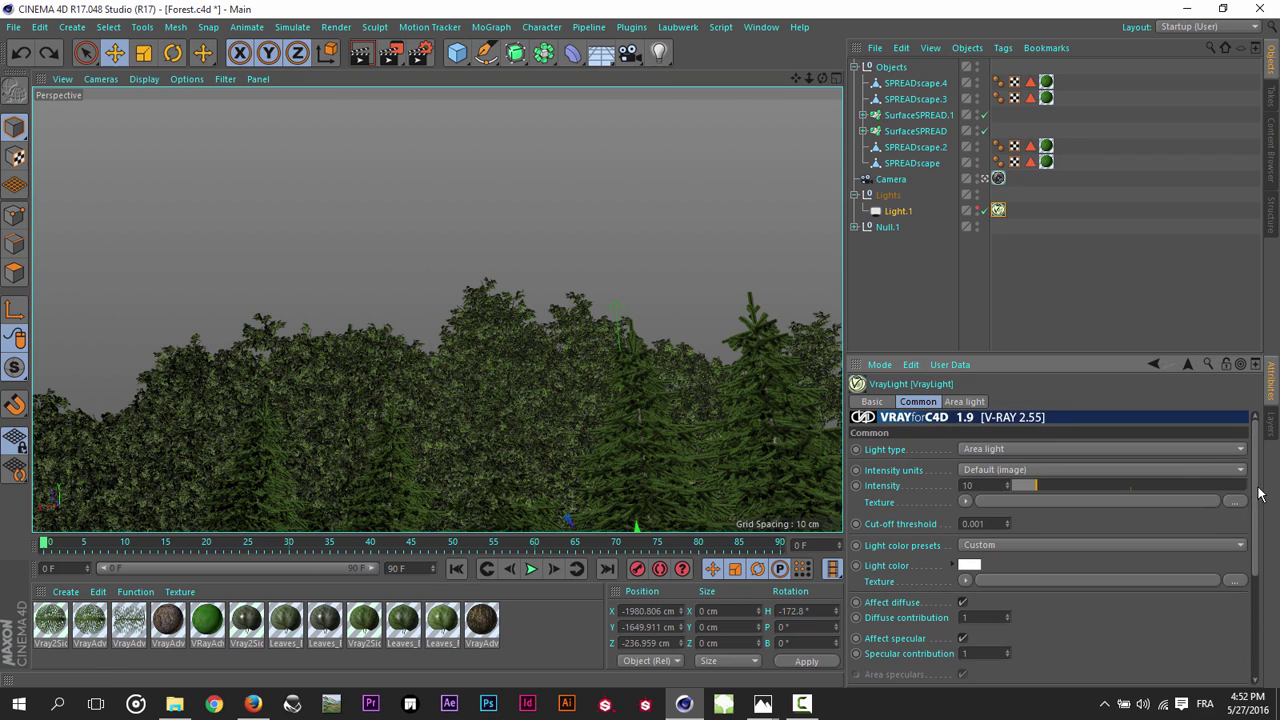
{"action": "mouse_move", "coordinate": [1256, 485]}
{"action": "left_mouse_down"}
{"action": "mouse_move", "coordinate": [1252, 527]}
{"action": "mouse_move", "coordinate": [1252, 477]}
{"action": "left_mouse_up"}
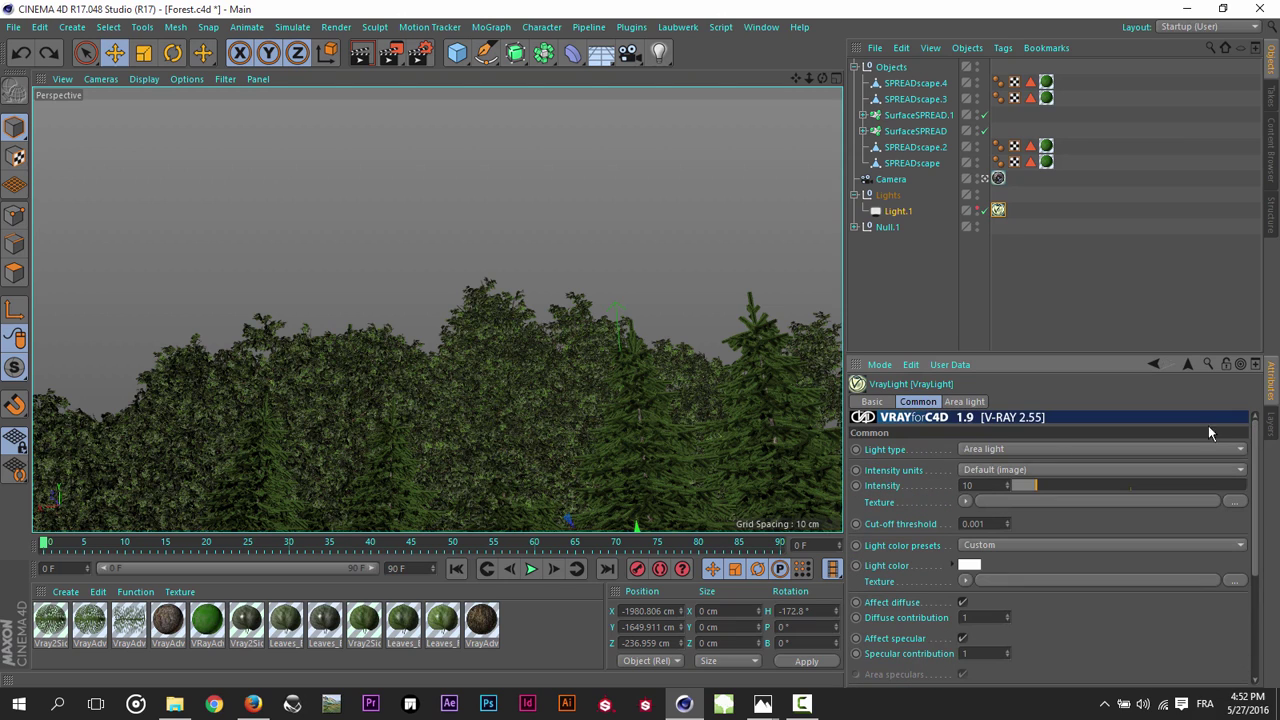
{"action": "left_click", "coordinate": [973, 485]}
{"action": "left_click", "coordinate": [998, 290]}
{"action": "left_click", "coordinate": [998, 210]}
{"action": "left_click", "coordinate": [1037, 257]}
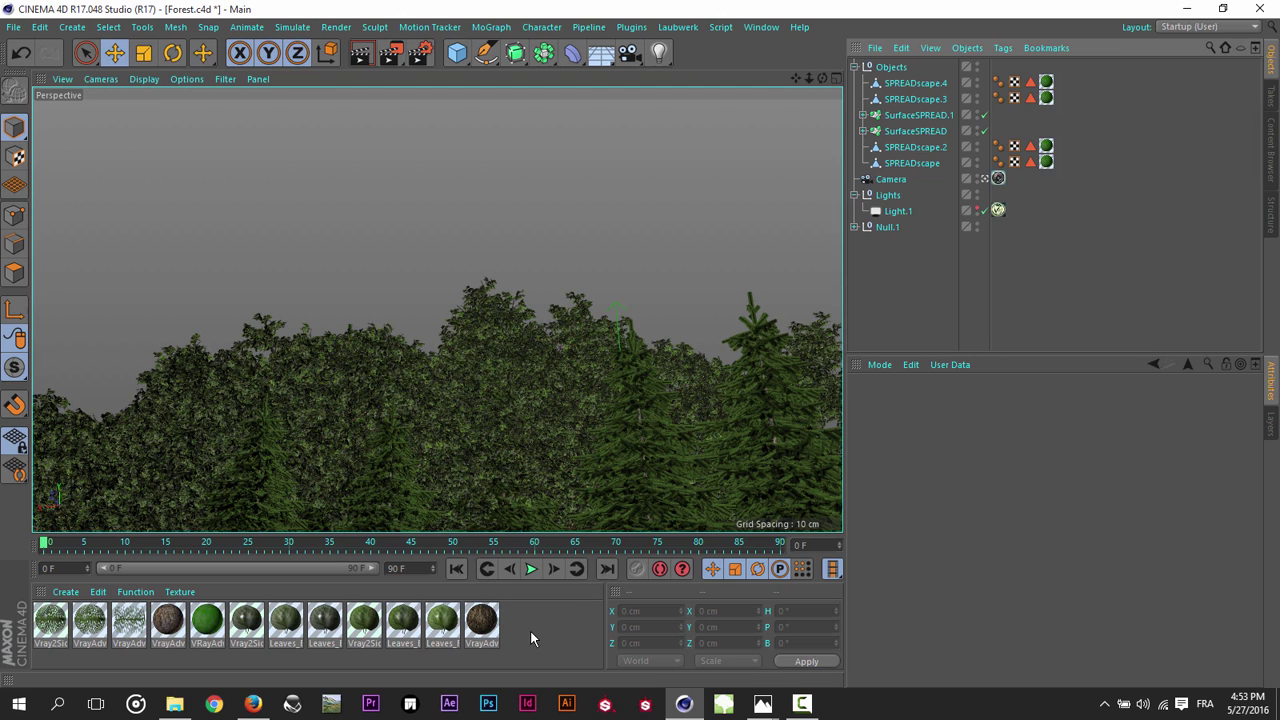
Step: Open Leaves_Front_mat in the Material Editor and compare it with Leaves_Back_mat and Vray2Sided
{"action": "double_click", "coordinate": [435, 622]}
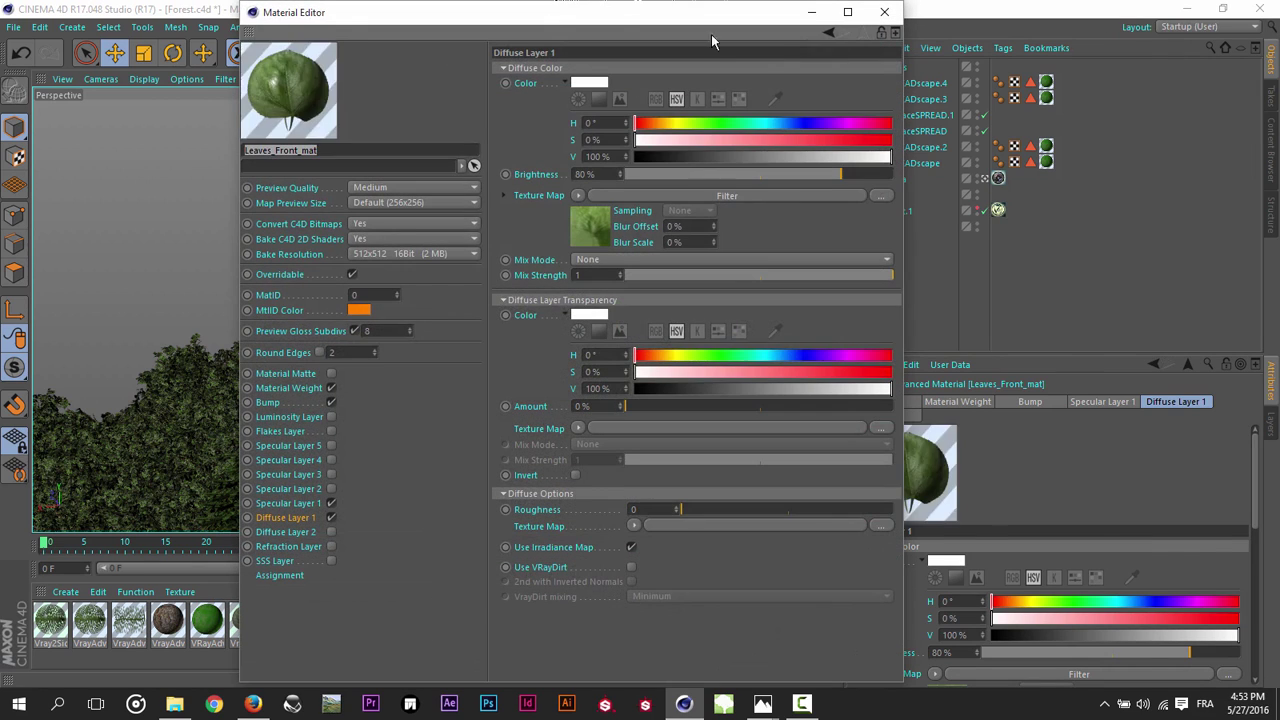
{"action": "left_click_drag", "start_coordinate": [548, 20], "coordinate": [835, 30]}
{"action": "left_click", "coordinate": [442, 620]}
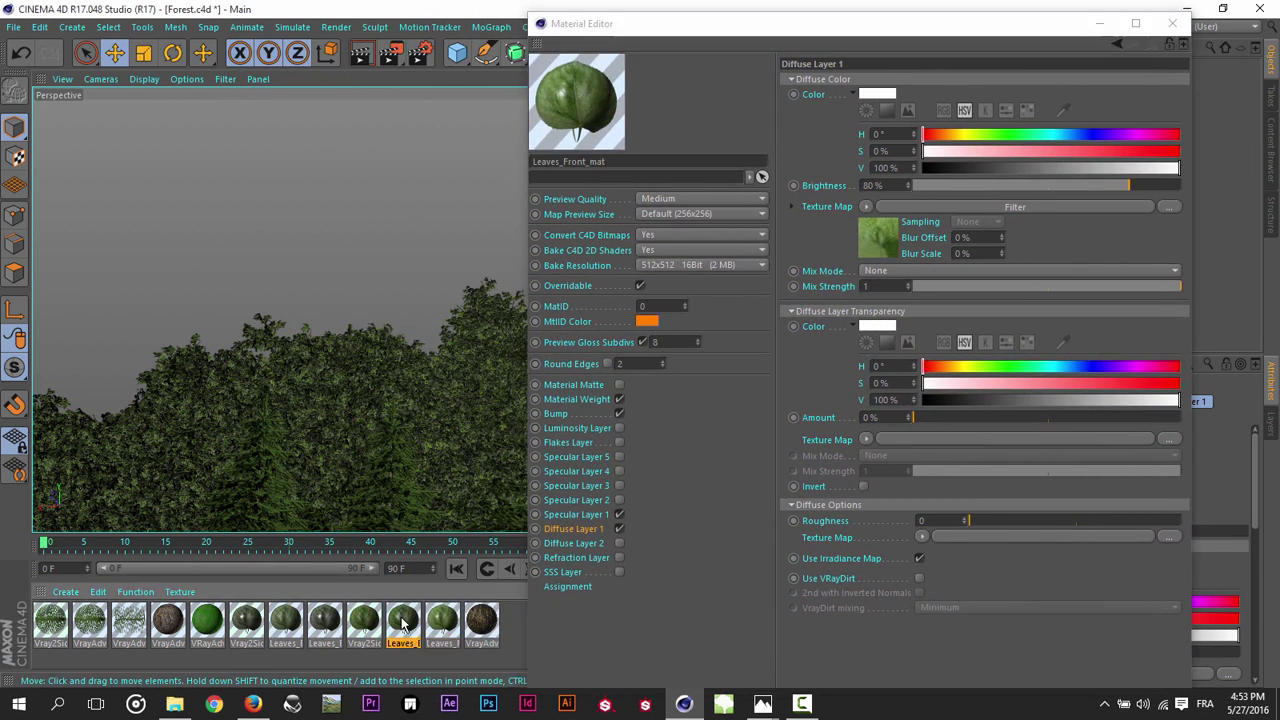
{"action": "left_click", "coordinate": [403, 622]}
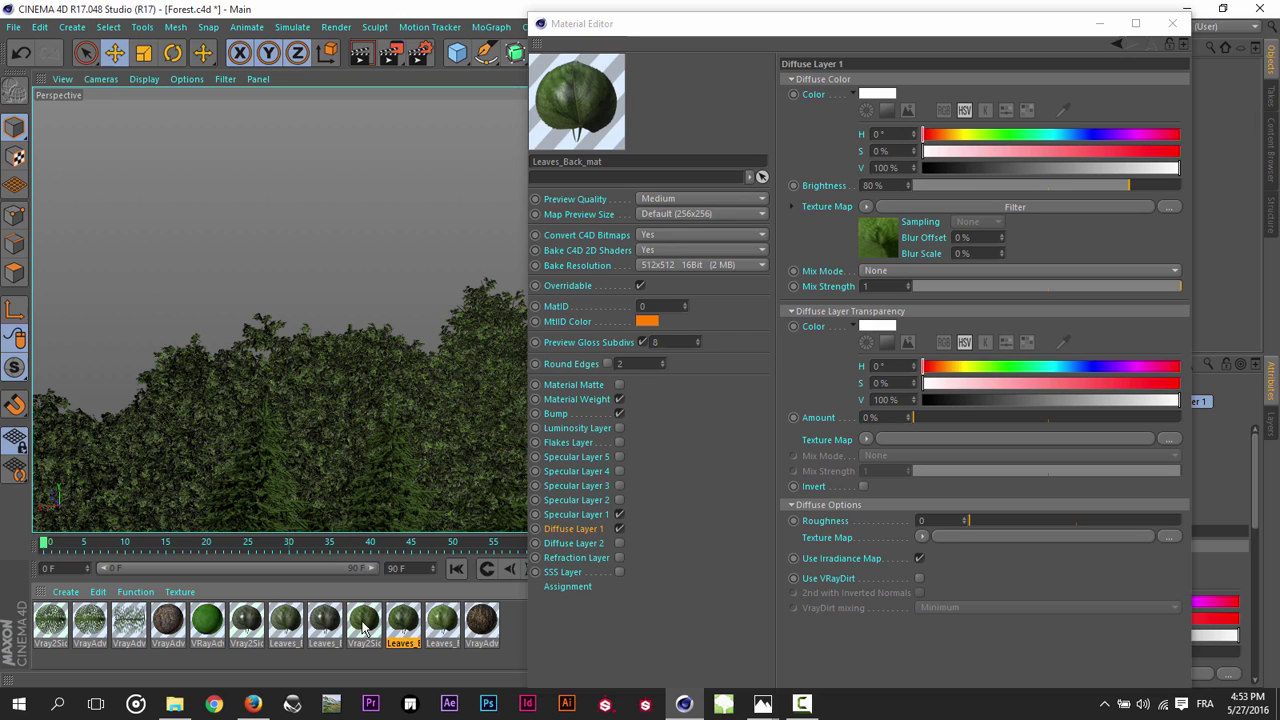
{"action": "left_click", "coordinate": [365, 625]}
{"action": "left_click", "coordinate": [442, 622]}
{"action": "left_click_drag", "start_coordinate": [1043, 33], "coordinate": [1042, 27]}
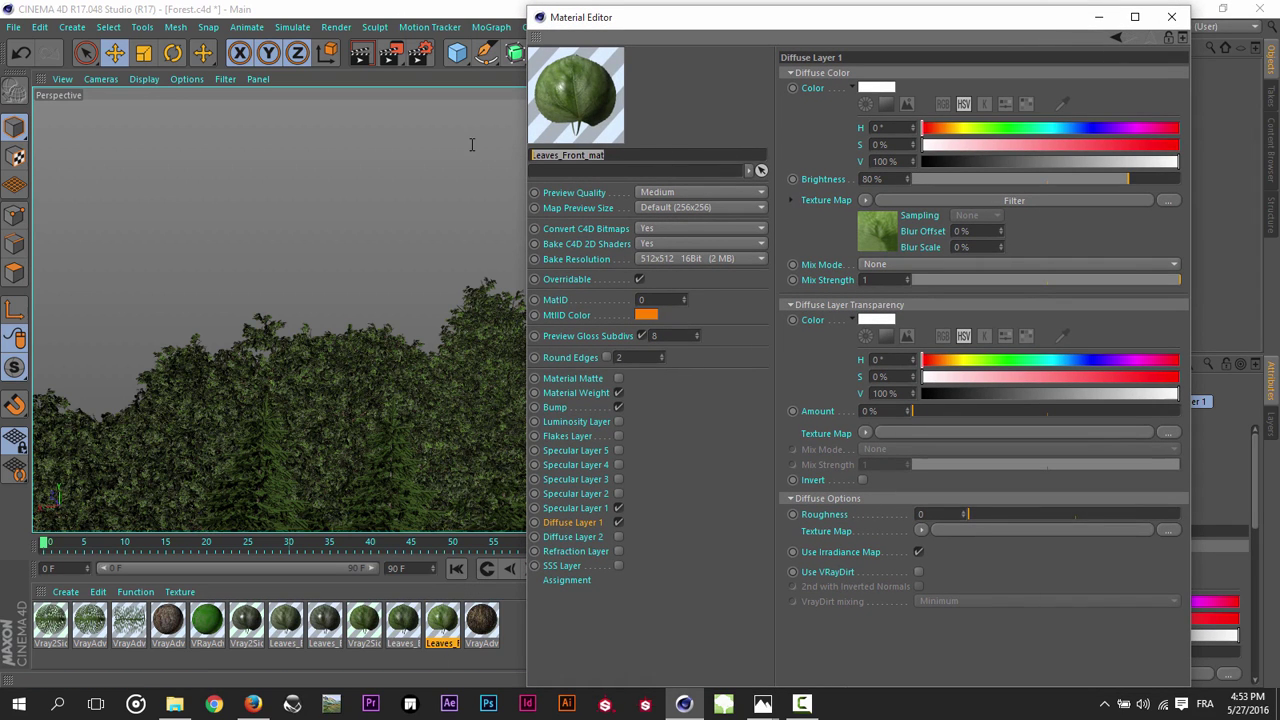
{"action": "left_click", "coordinate": [403, 622]}
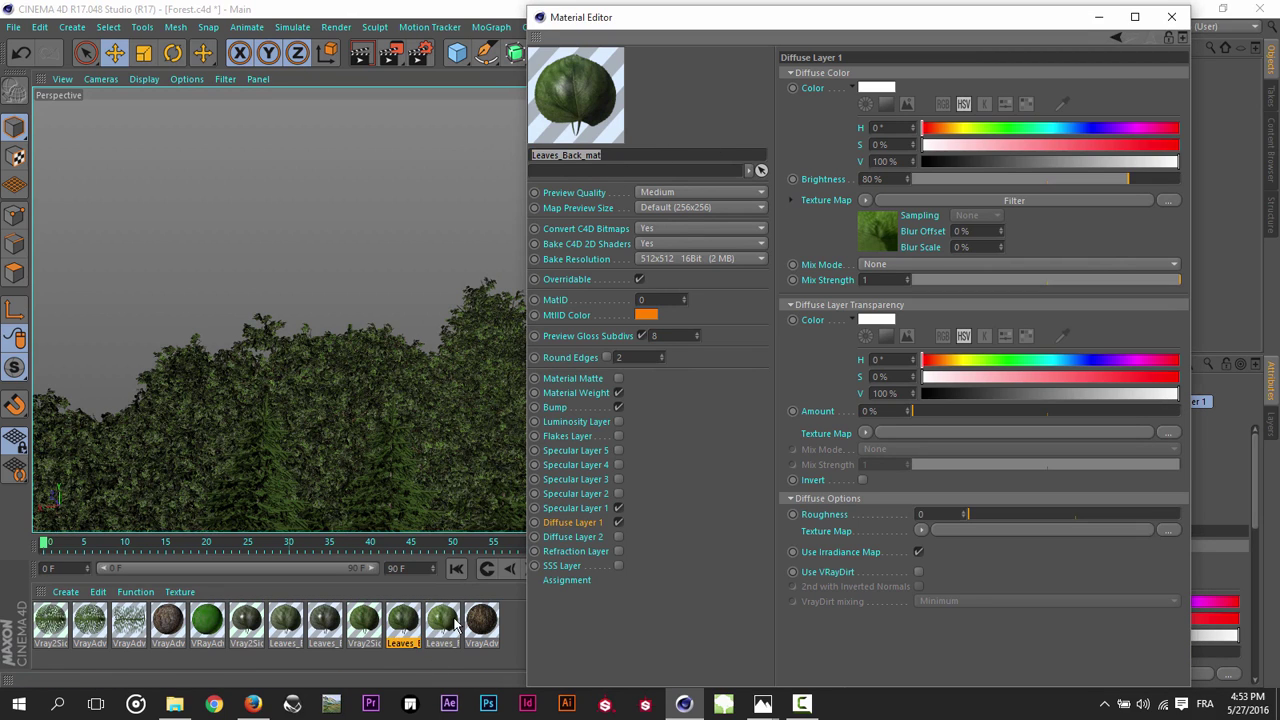
{"action": "left_click", "coordinate": [455, 623]}
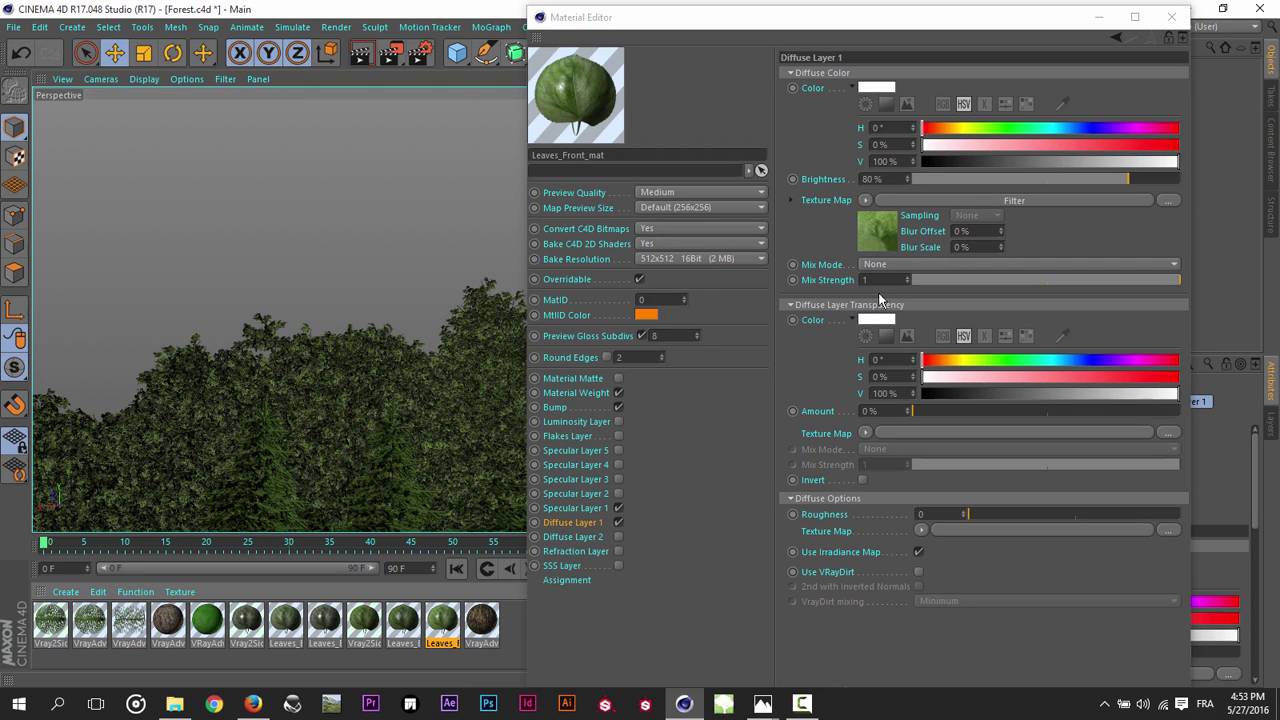
Step: Inspect the leaf diffuse texture's Filter shader, checking its Gamma of 1.2
{"action": "left_click", "coordinate": [864, 241]}
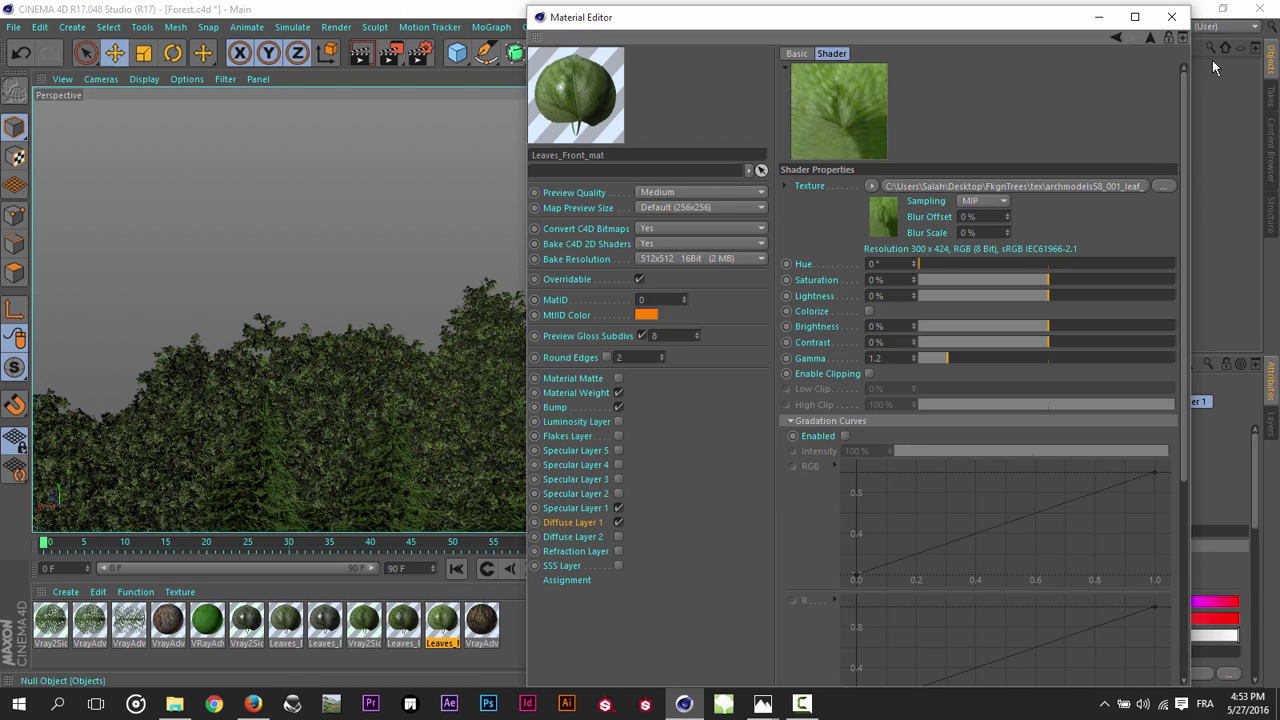
{"action": "left_click", "coordinate": [1151, 37]}
{"action": "left_click", "coordinate": [866, 200]}
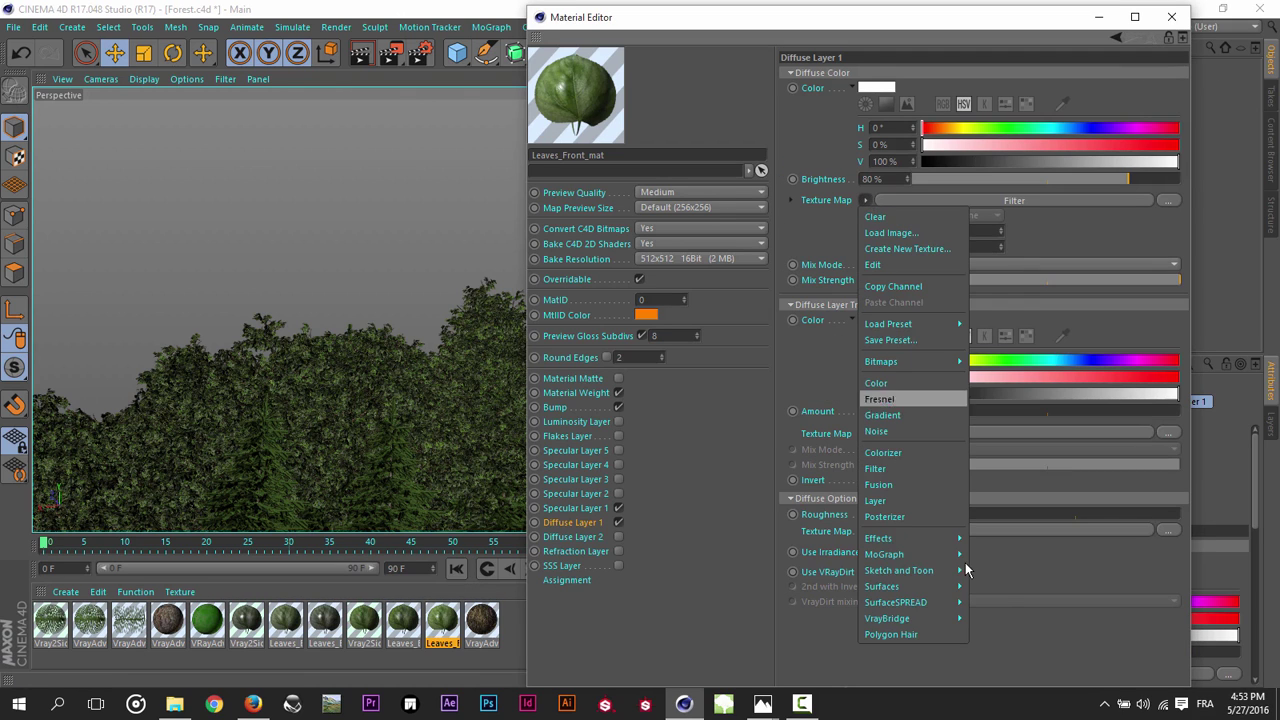
{"action": "left_click", "coordinate": [1176, 246]}
{"action": "left_click", "coordinate": [864, 226]}
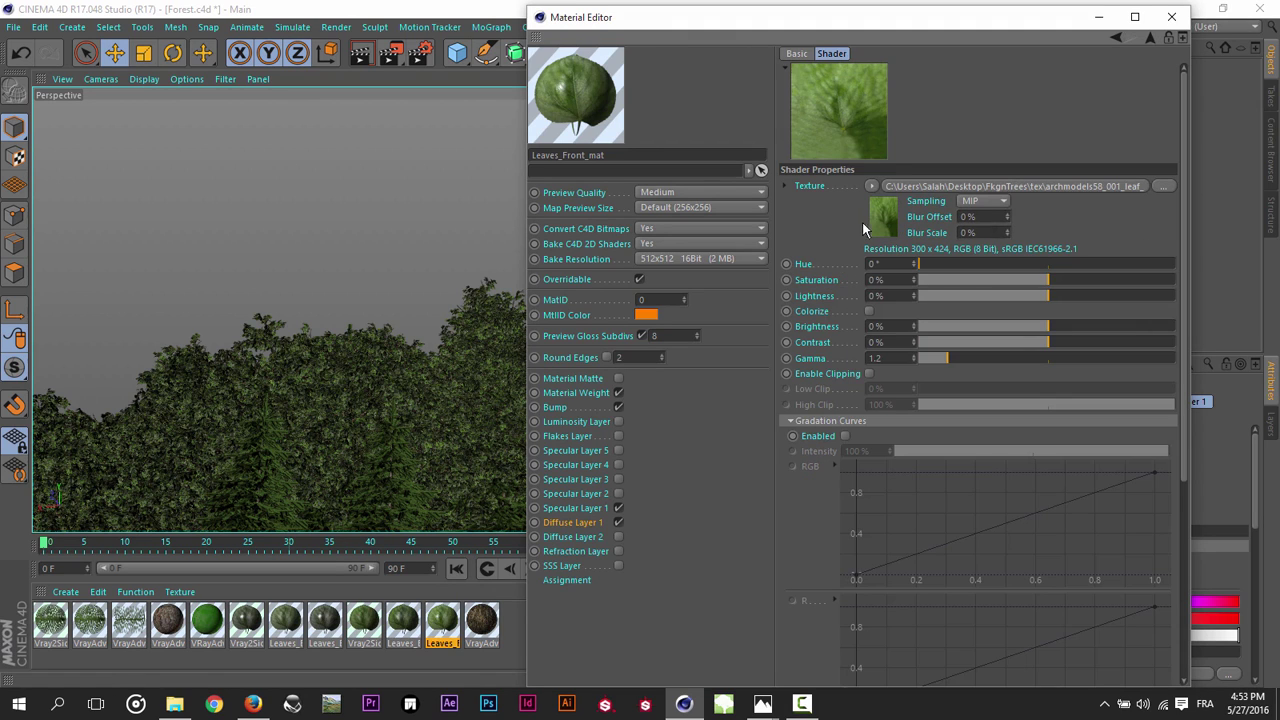
{"action": "left_click", "coordinate": [894, 358]}
{"action": "left_click", "coordinate": [1151, 37]}
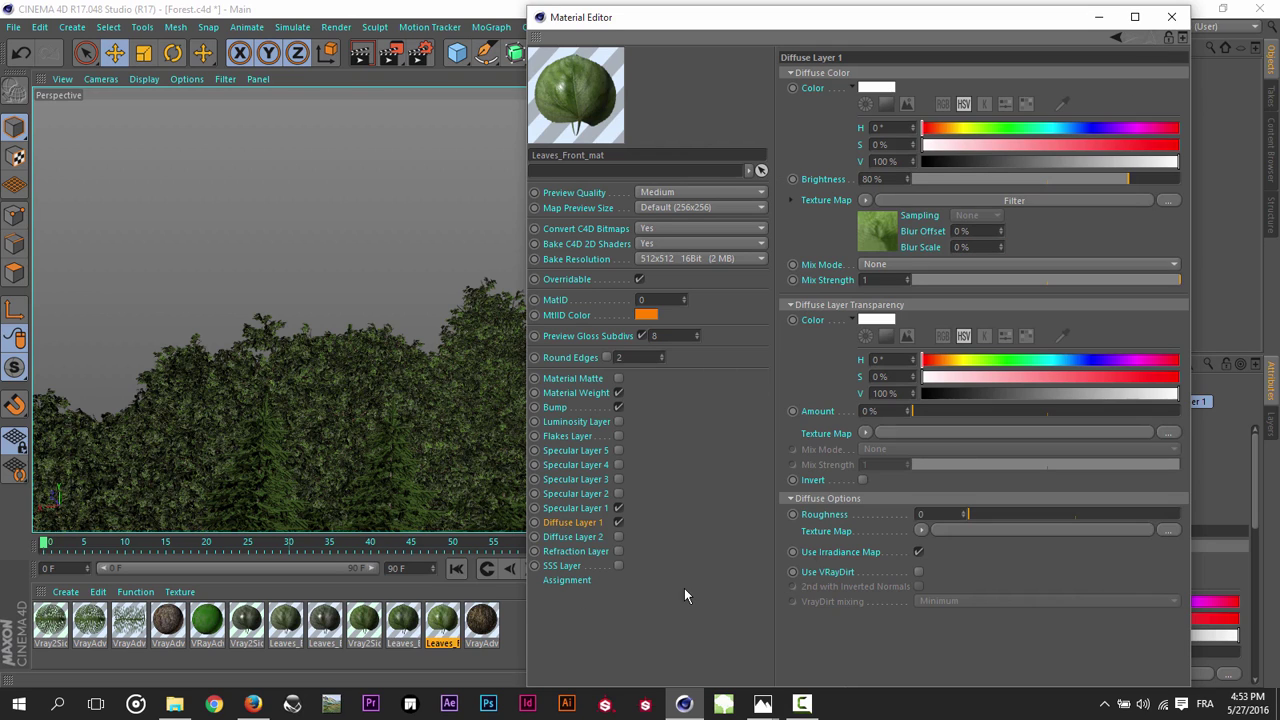
{"action": "left_click", "coordinate": [571, 509]}
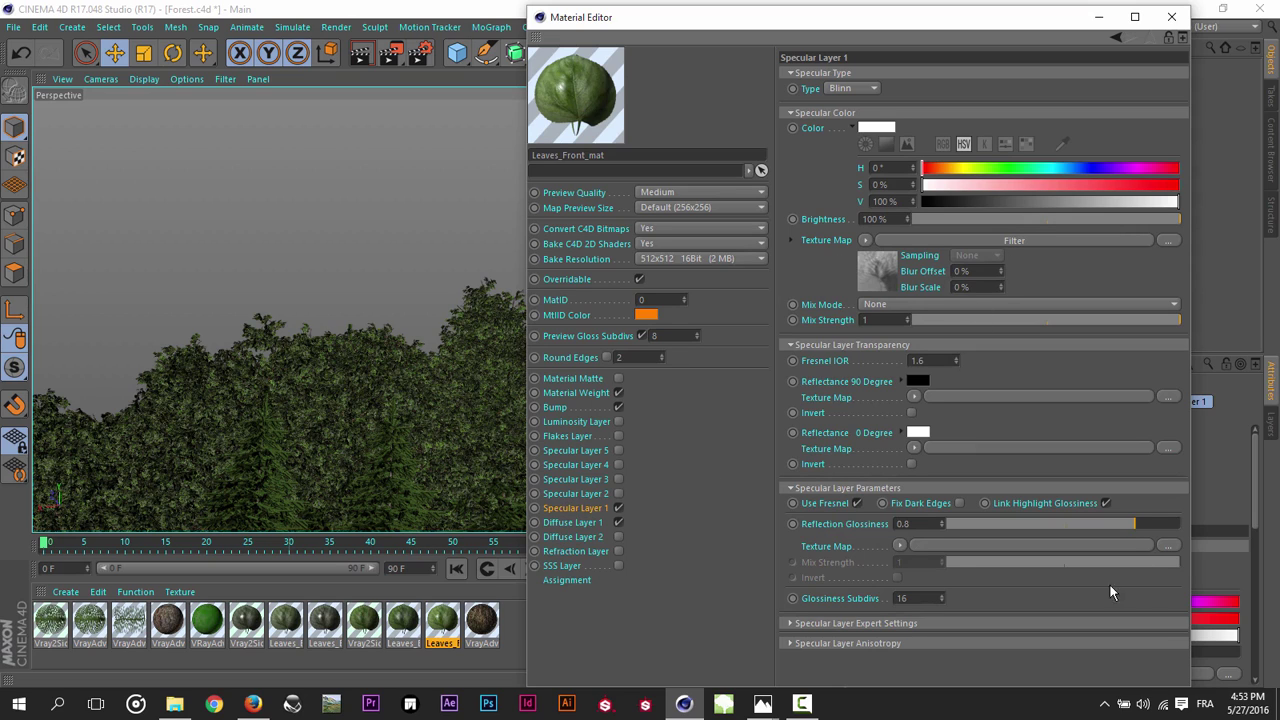
{"action": "left_click", "coordinate": [925, 527]}
{"action": "double_click", "coordinate": [905, 524]}
{"action": "left_click", "coordinate": [403, 625]}
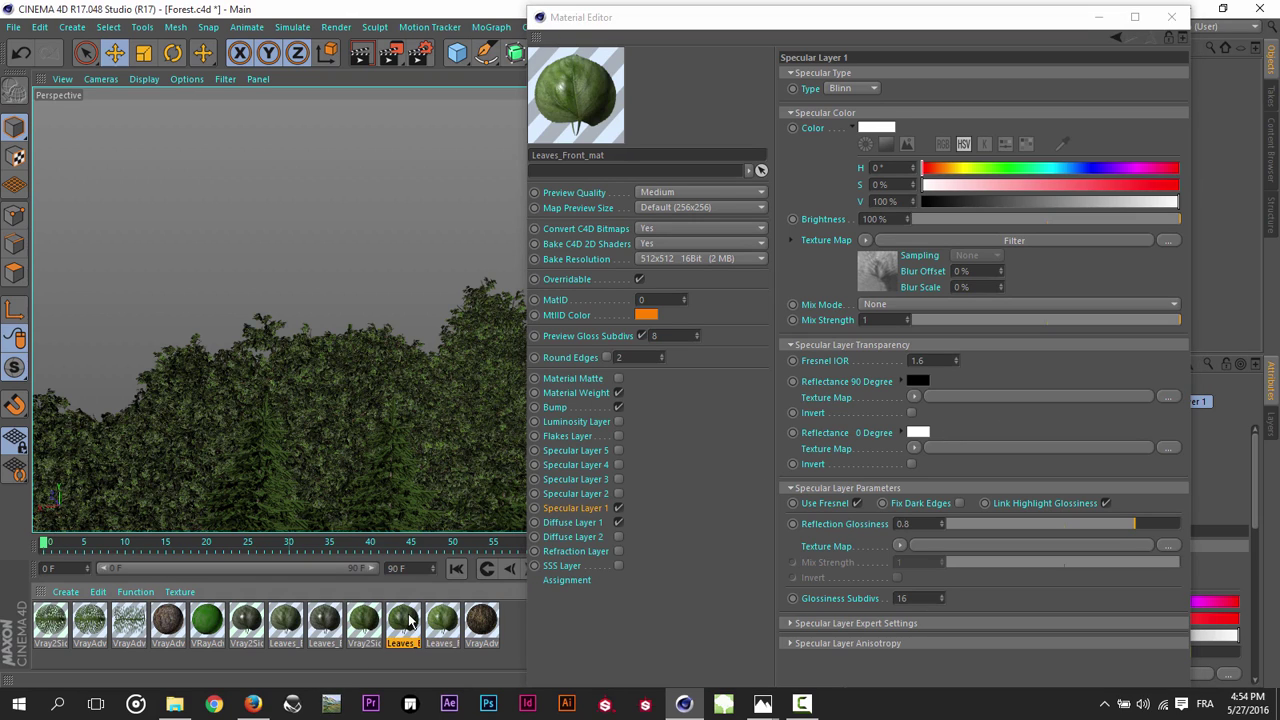
{"action": "left_click", "coordinate": [442, 620]}
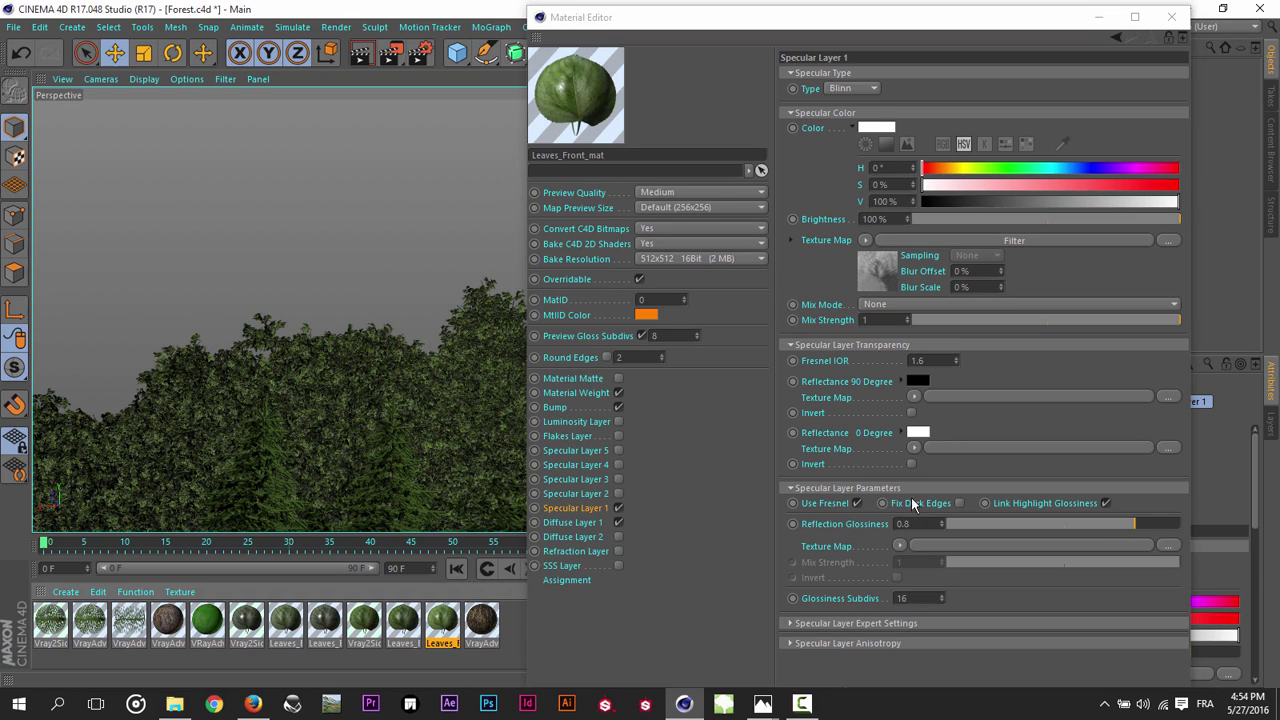
{"action": "left_click", "coordinate": [905, 523]}
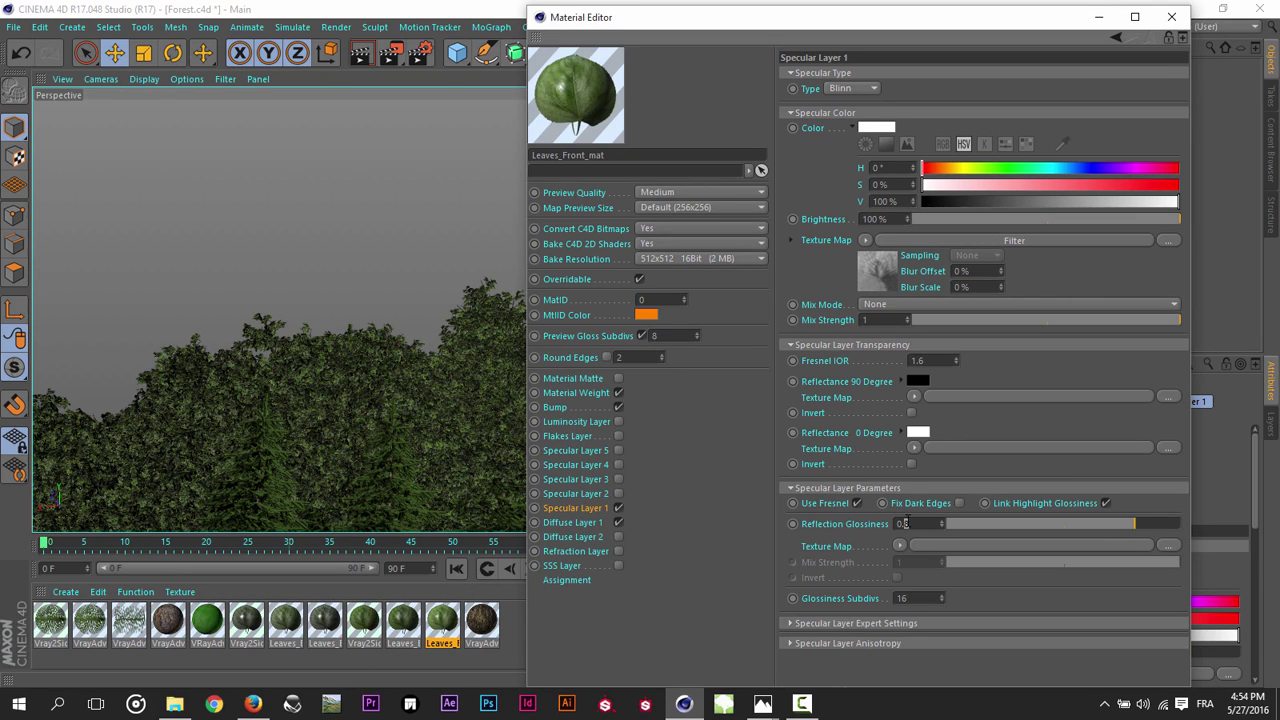
{"action": "left_click", "coordinate": [410, 622]}
{"action": "left_click", "coordinate": [905, 523]}
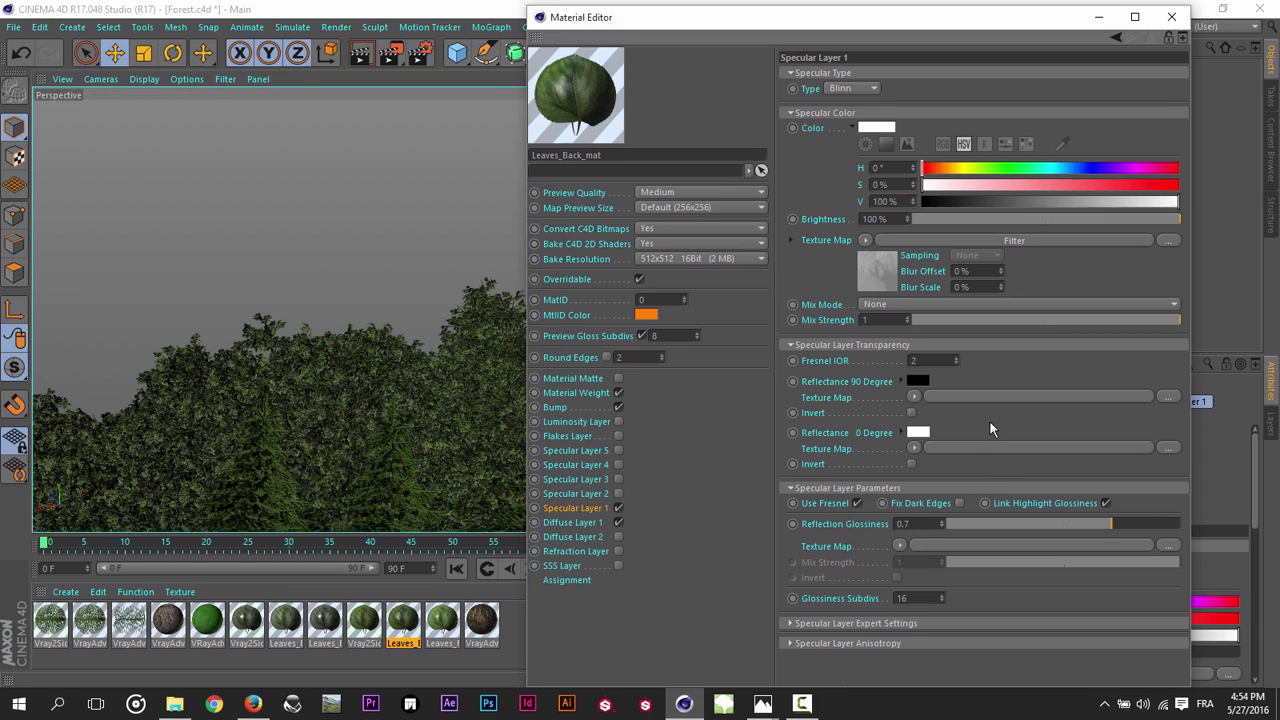
{"action": "left_click", "coordinate": [442, 622]}
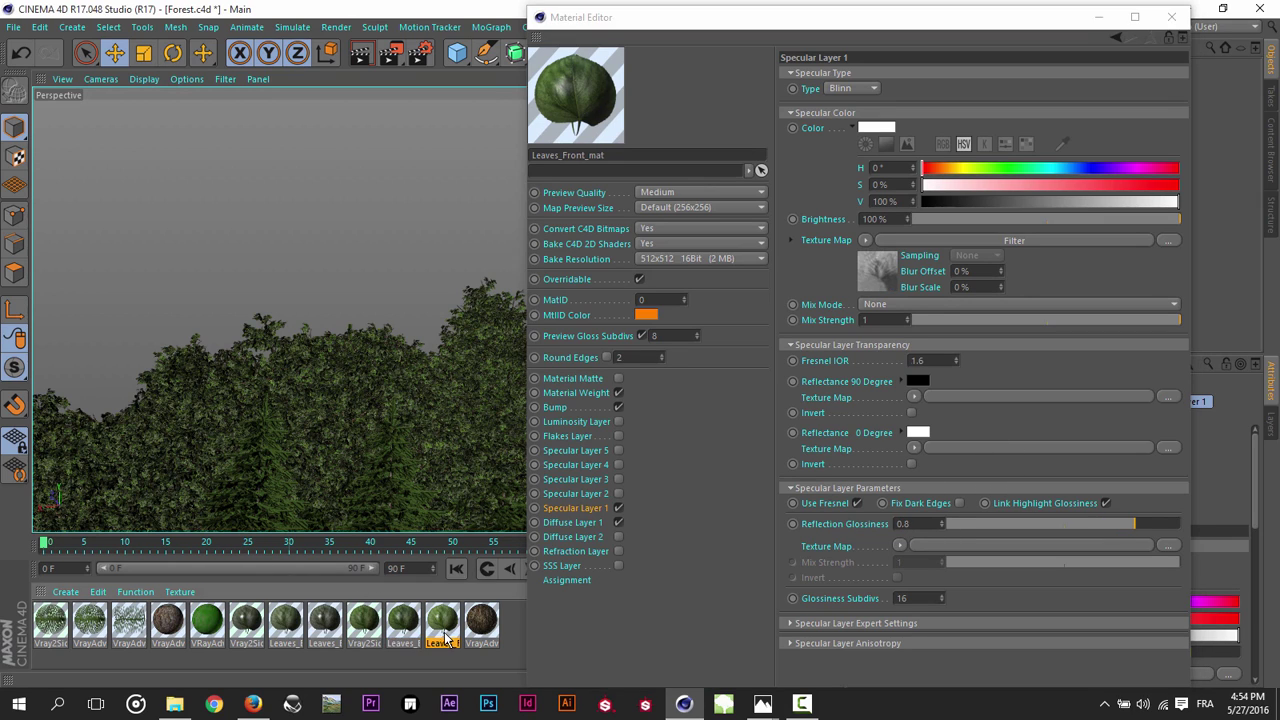
{"action": "left_click", "coordinate": [403, 622]}
{"action": "left_click", "coordinate": [445, 622]}
{"action": "left_click", "coordinate": [403, 622]}
{"action": "left_click", "coordinate": [445, 622]}
{"action": "left_click", "coordinate": [403, 622]}
{"action": "left_click", "coordinate": [442, 622]}
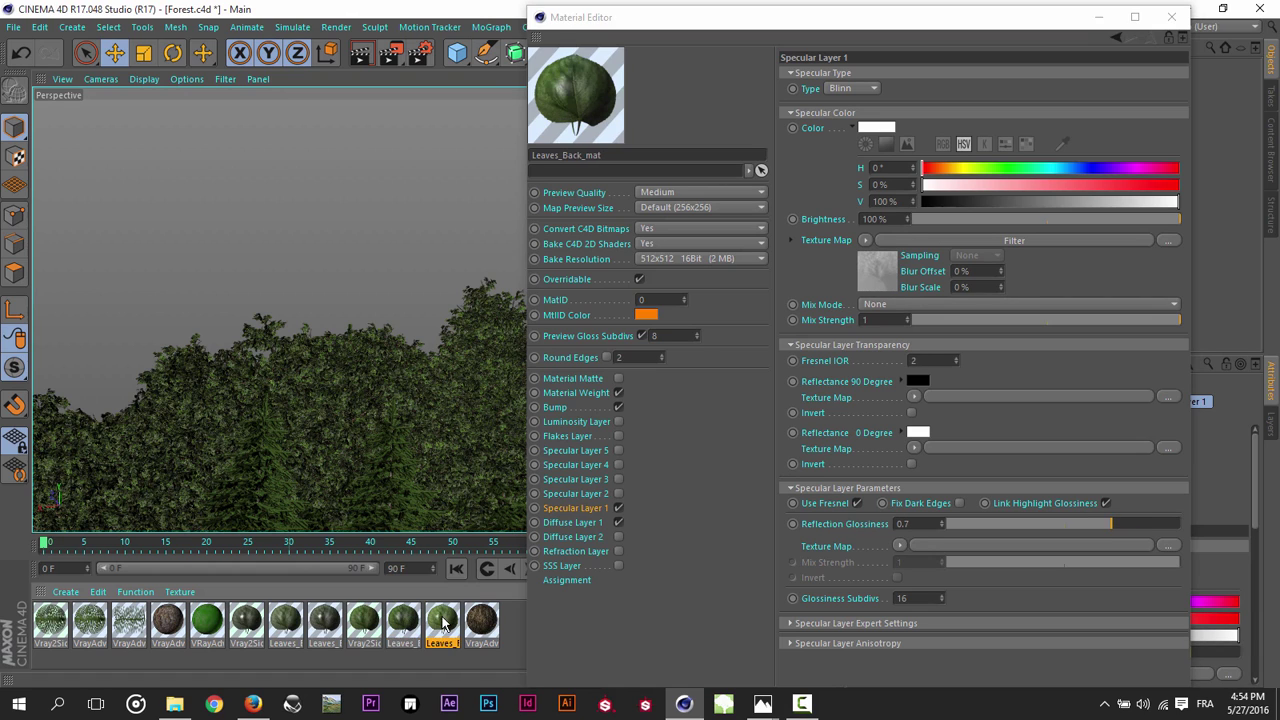
{"action": "double_click", "coordinate": [912, 360]}
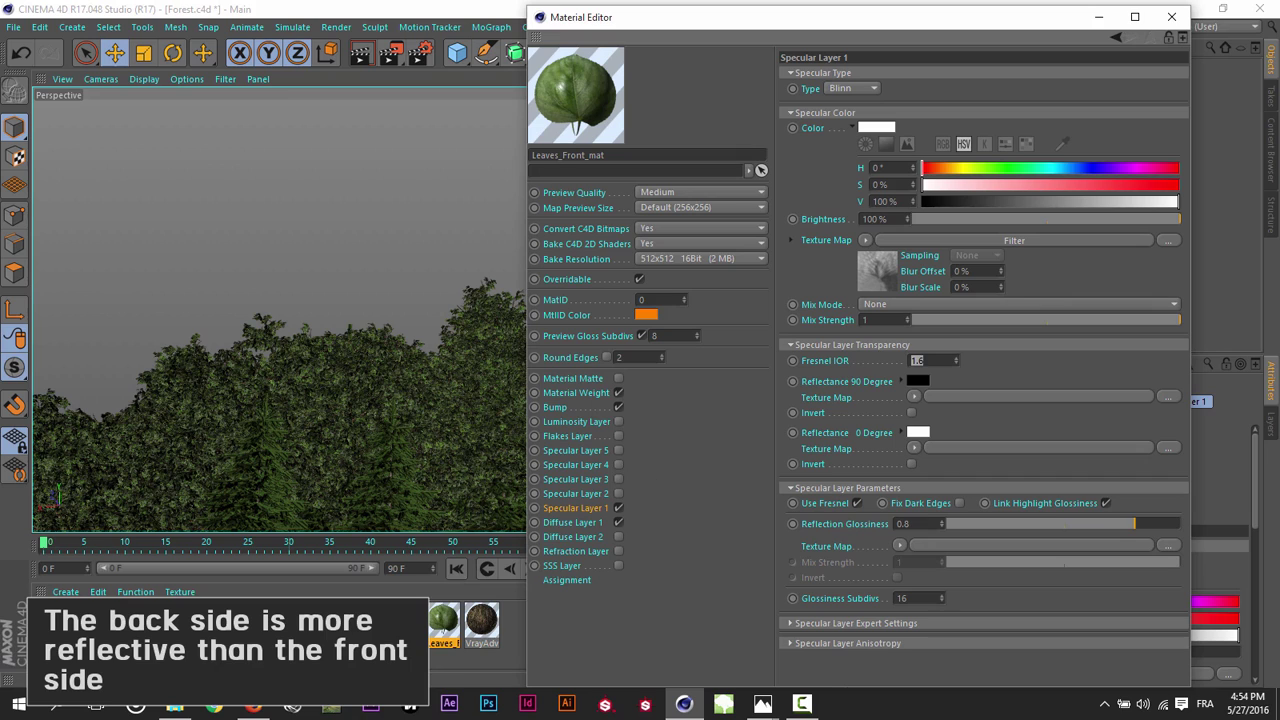
{"action": "left_click", "coordinate": [403, 622]}
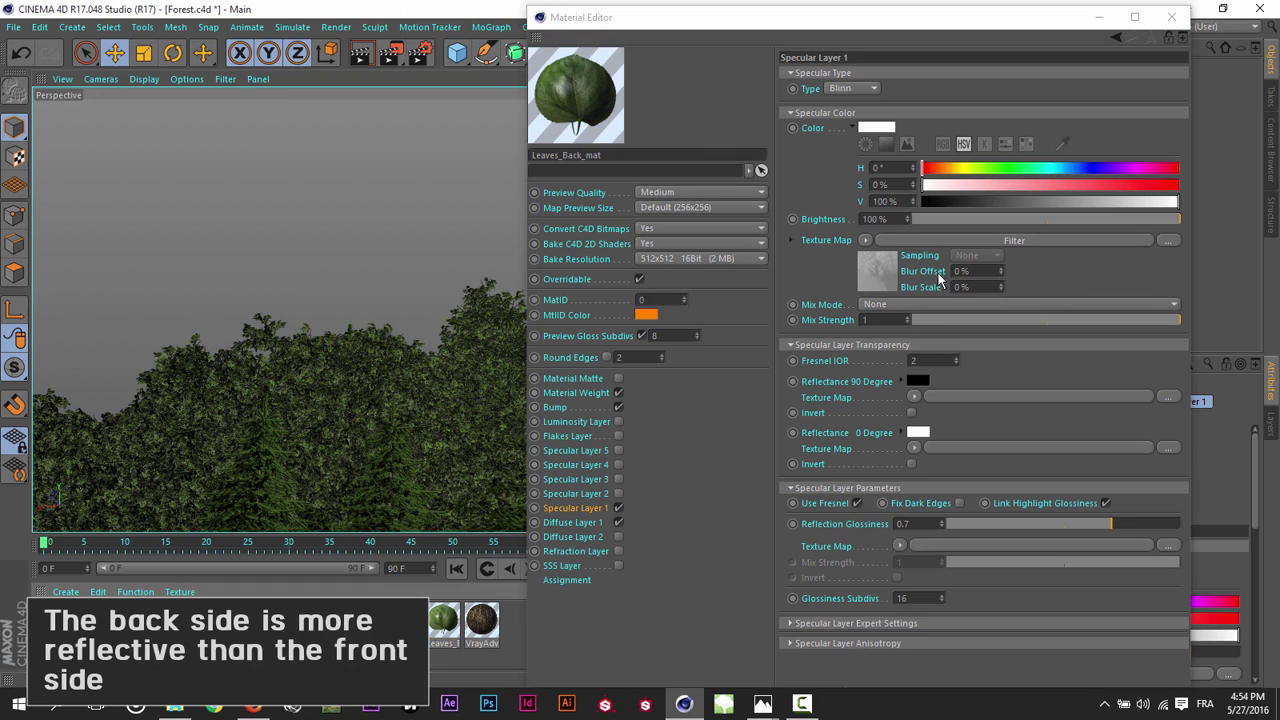
{"action": "left_click", "coordinate": [446, 622]}
{"action": "left_click", "coordinate": [1016, 374]}
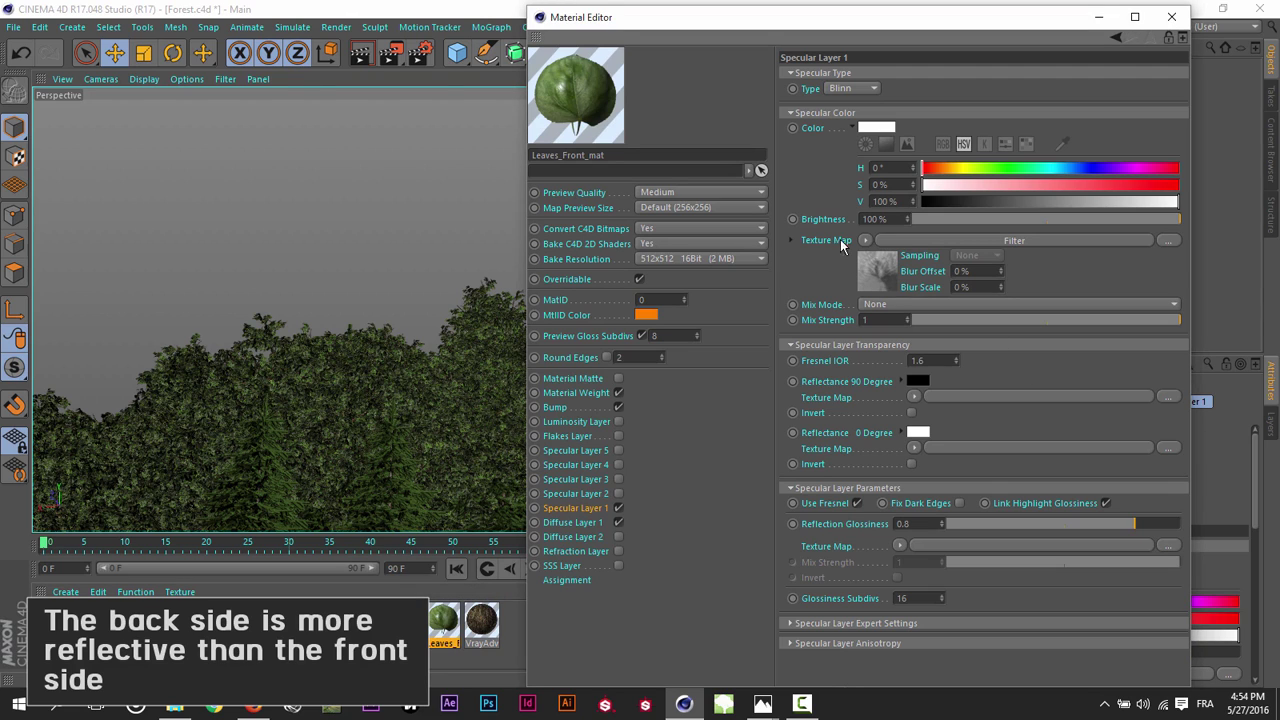
Step: Lower the front leaf specular filter's lightness, raise its contrast, then load Leaves_Back_mat
{"action": "left_click", "coordinate": [575, 521]}
{"action": "left_click", "coordinate": [586, 508]}
{"action": "left_click", "coordinate": [870, 272]}
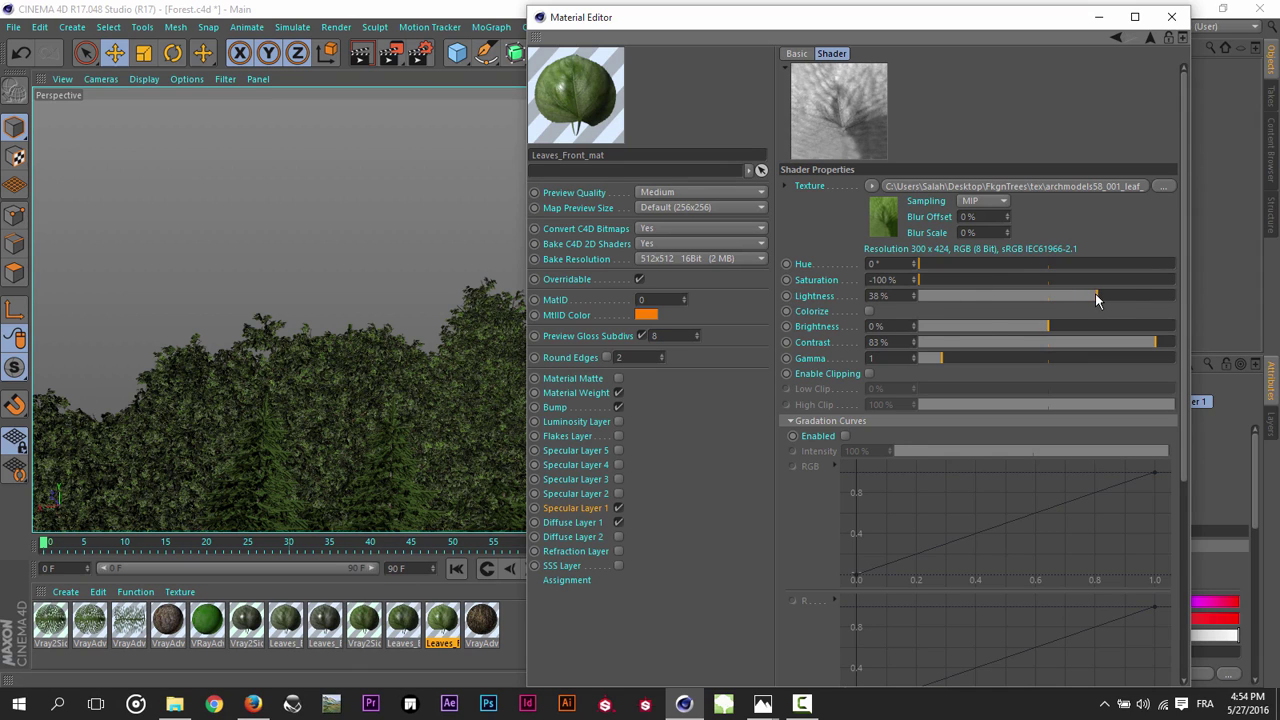
{"action": "left_click_drag", "start_coordinate": [1093, 297], "coordinate": [1078, 298]}
{"action": "left_click_drag", "start_coordinate": [1134, 341], "coordinate": [1163, 343]}
{"action": "left_click", "coordinate": [1152, 39]}
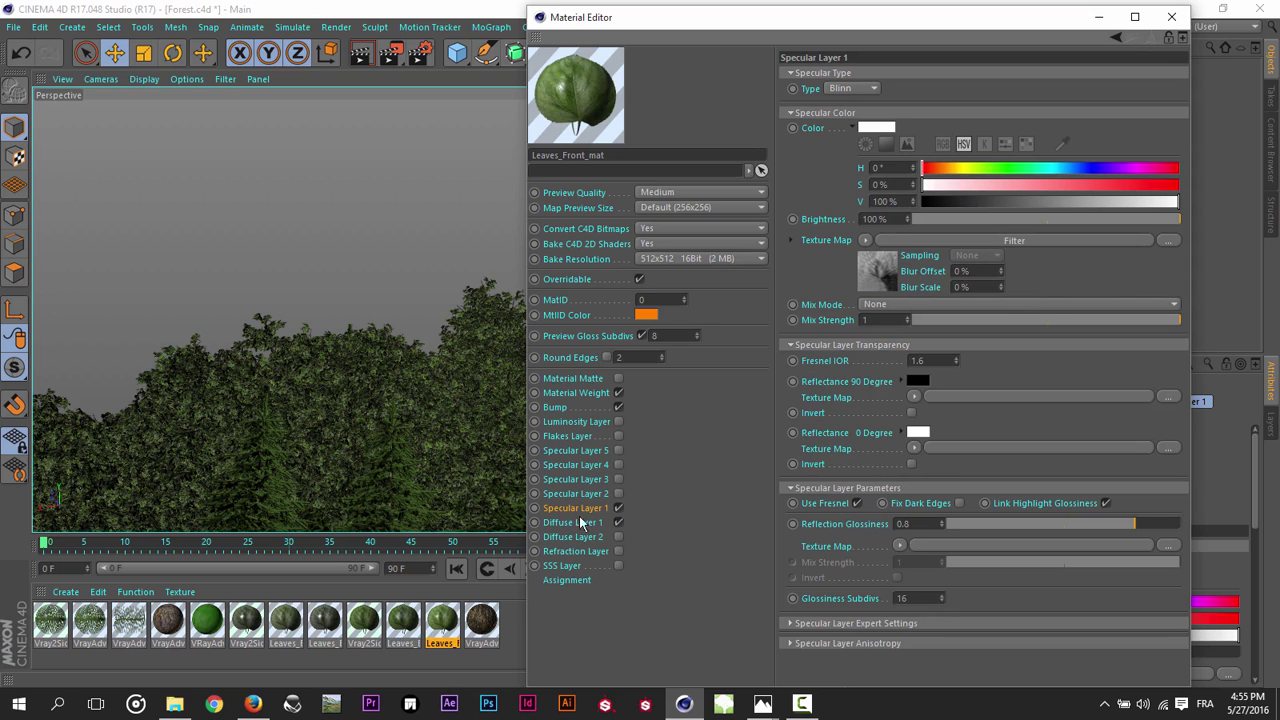
{"action": "left_click", "coordinate": [400, 618]}
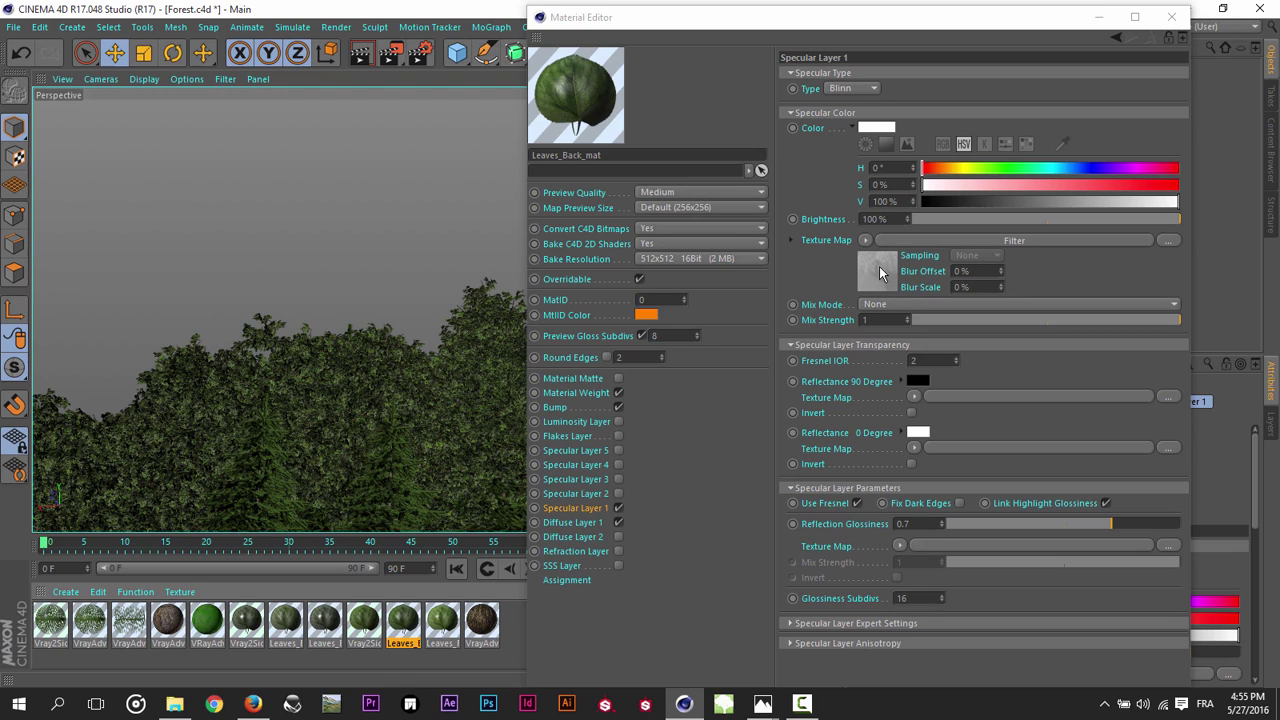
Step: Check Leaves_Back_mat's bump filter and 0.44 cm bump amount, then view its Material Weight
{"action": "left_click", "coordinate": [555, 407]}
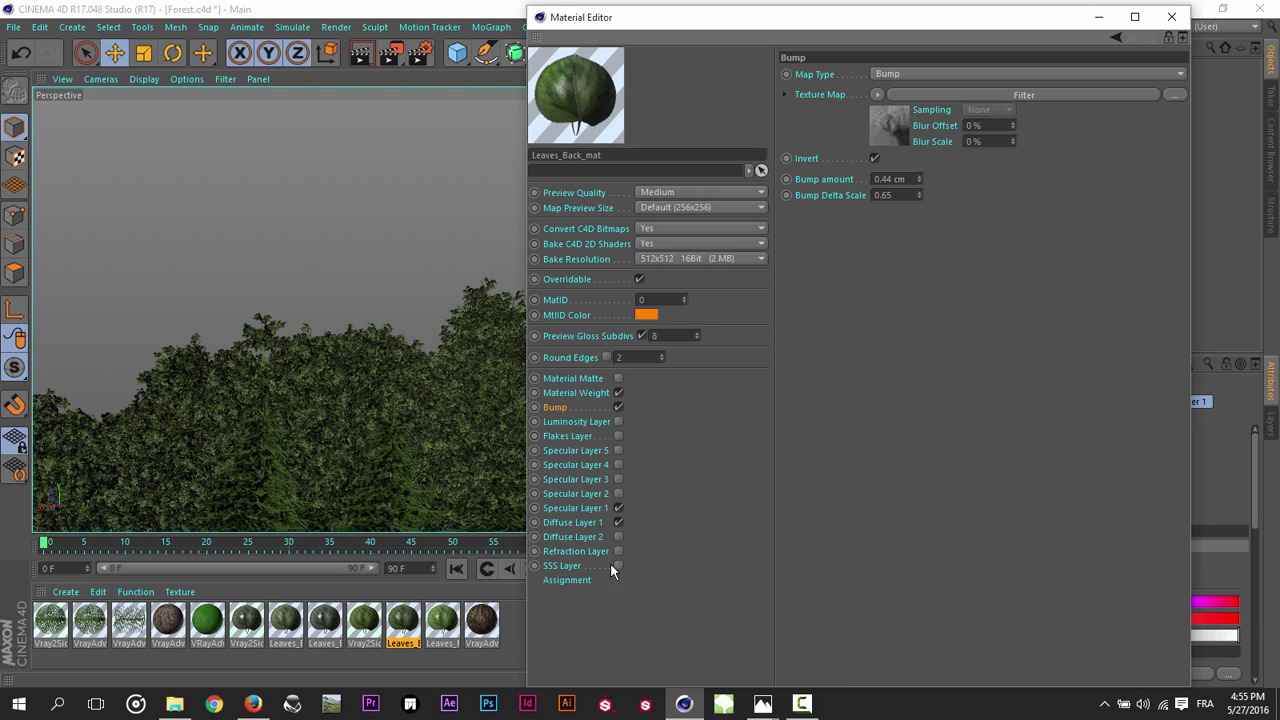
{"action": "left_click", "coordinate": [906, 122]}
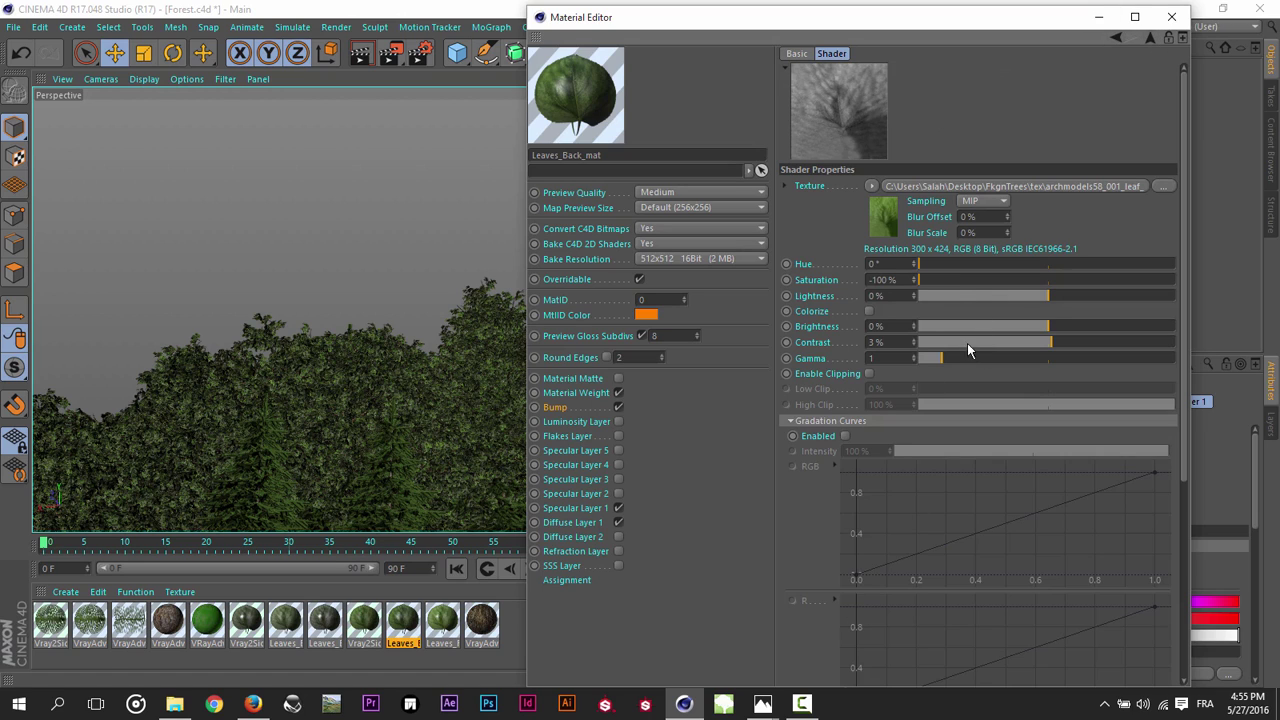
{"action": "left_click", "coordinate": [1151, 37]}
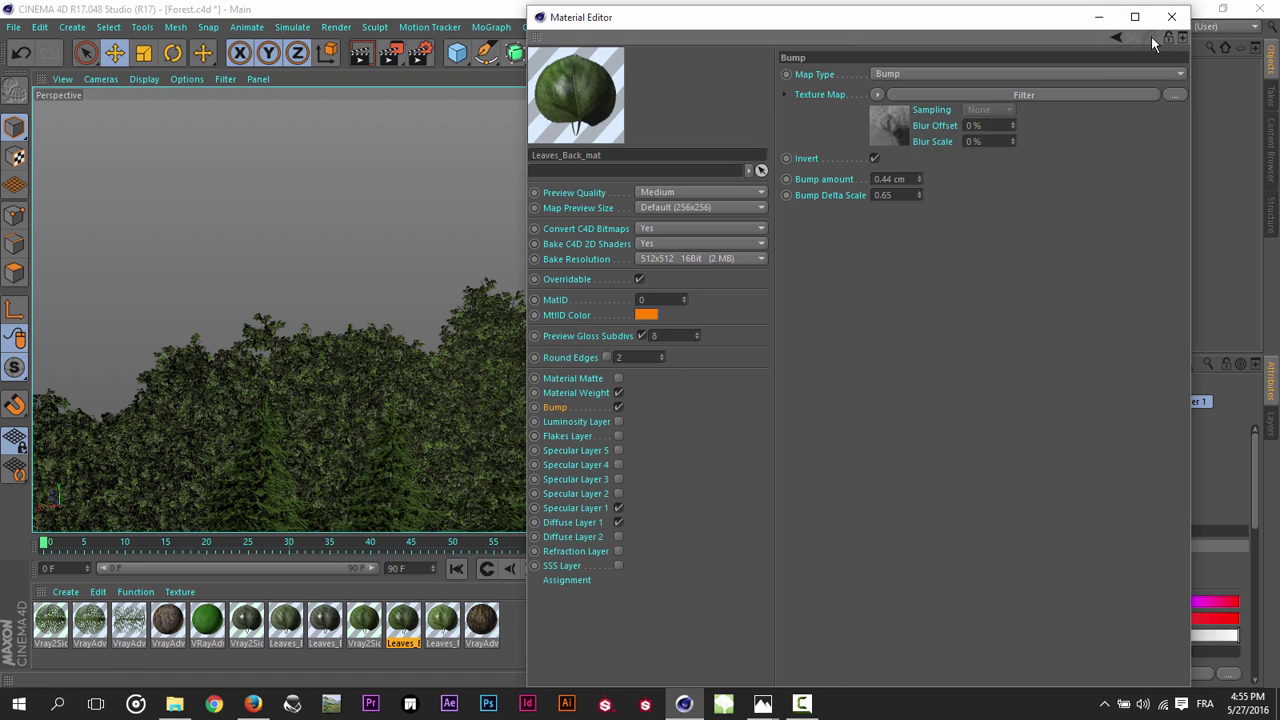
{"action": "left_click", "coordinate": [909, 178]}
{"action": "left_click", "coordinate": [881, 179]}
{"action": "left_click_drag", "start_coordinate": [881, 179], "coordinate": [892, 179]}
{"action": "left_click", "coordinate": [940, 184]}
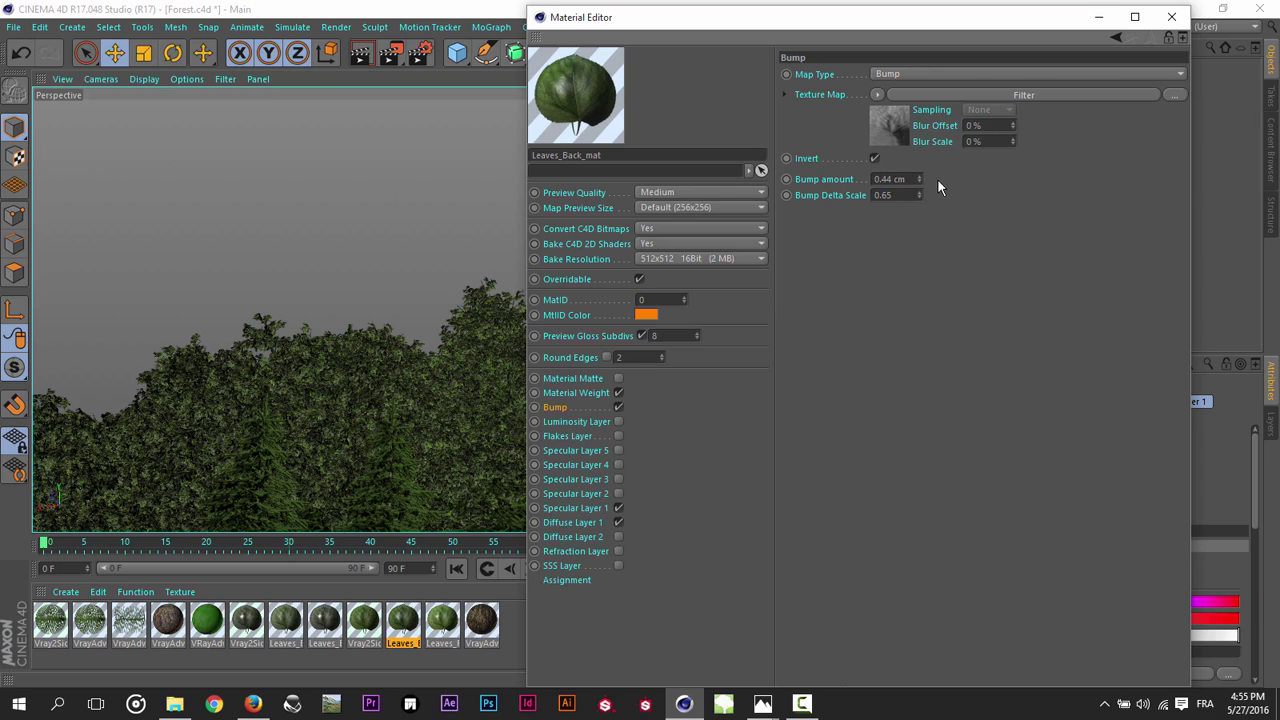
{"action": "left_click", "coordinate": [604, 393]}
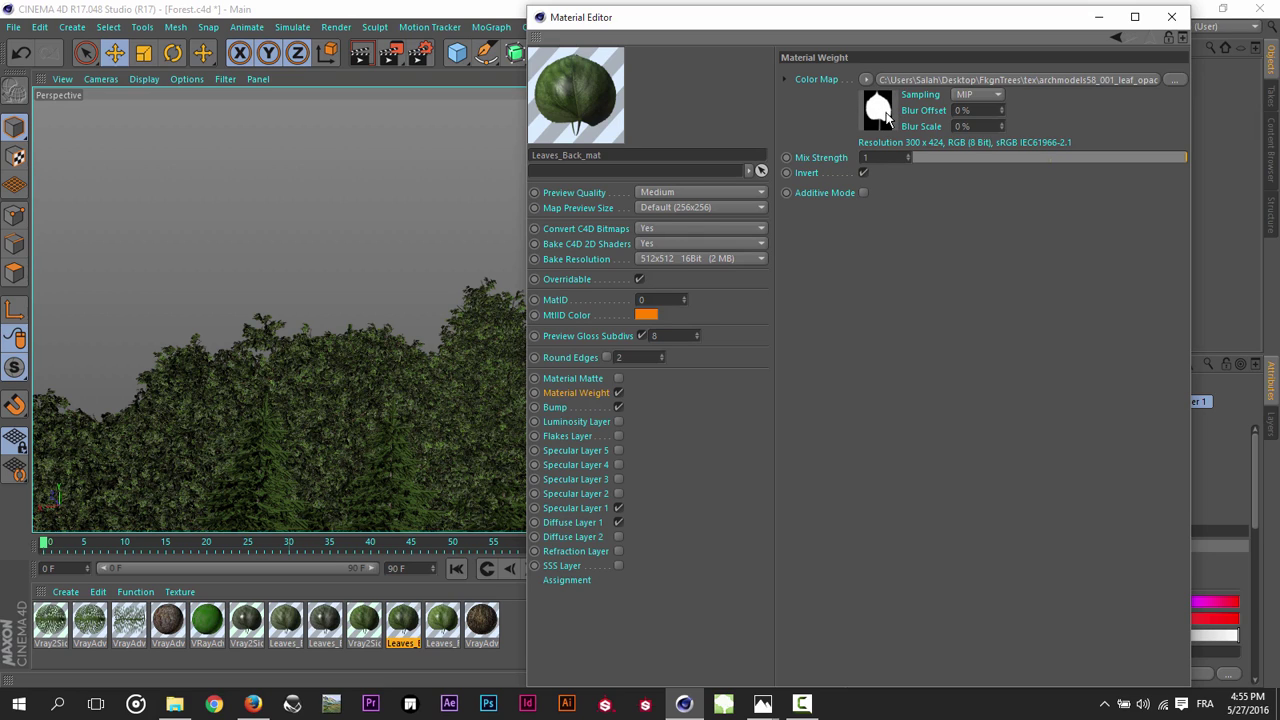
Step: Reopen the editor and show Leaves_Back_mat's Specular Layer 1 with Blinn type and 16 subdivs
{"action": "left_click", "coordinate": [1179, 25]}
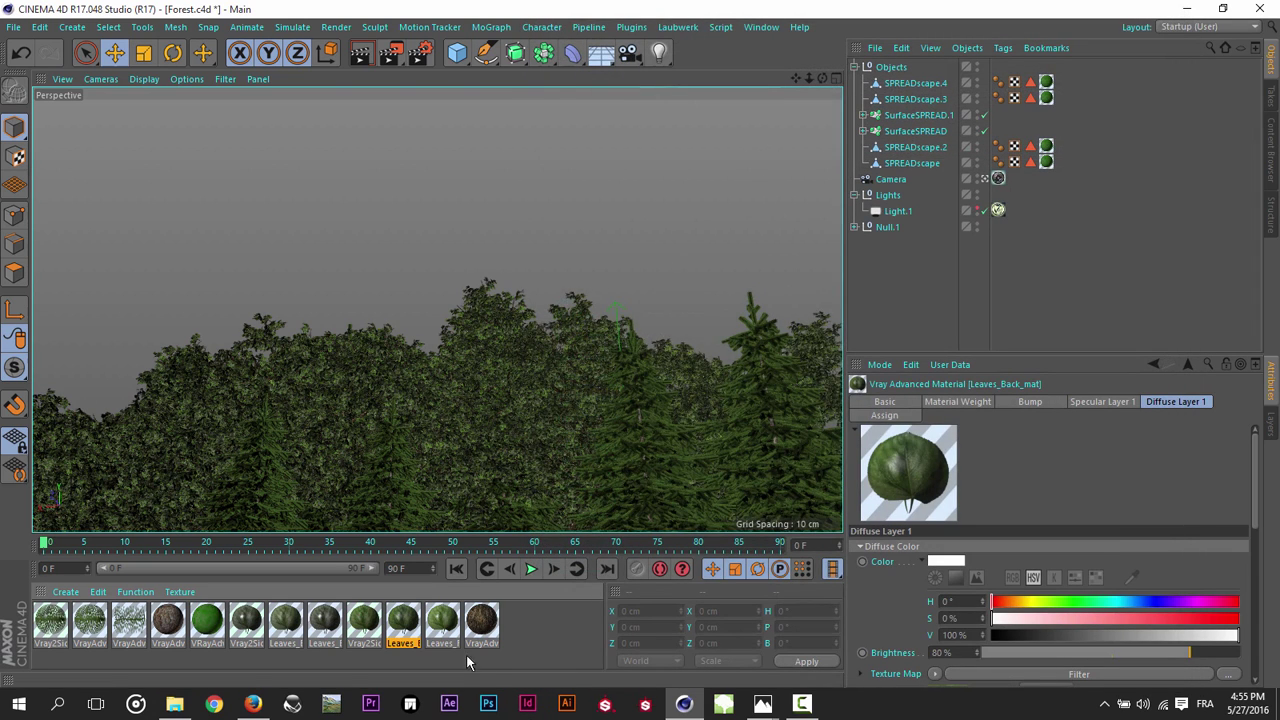
{"action": "left_click", "coordinate": [438, 622]}
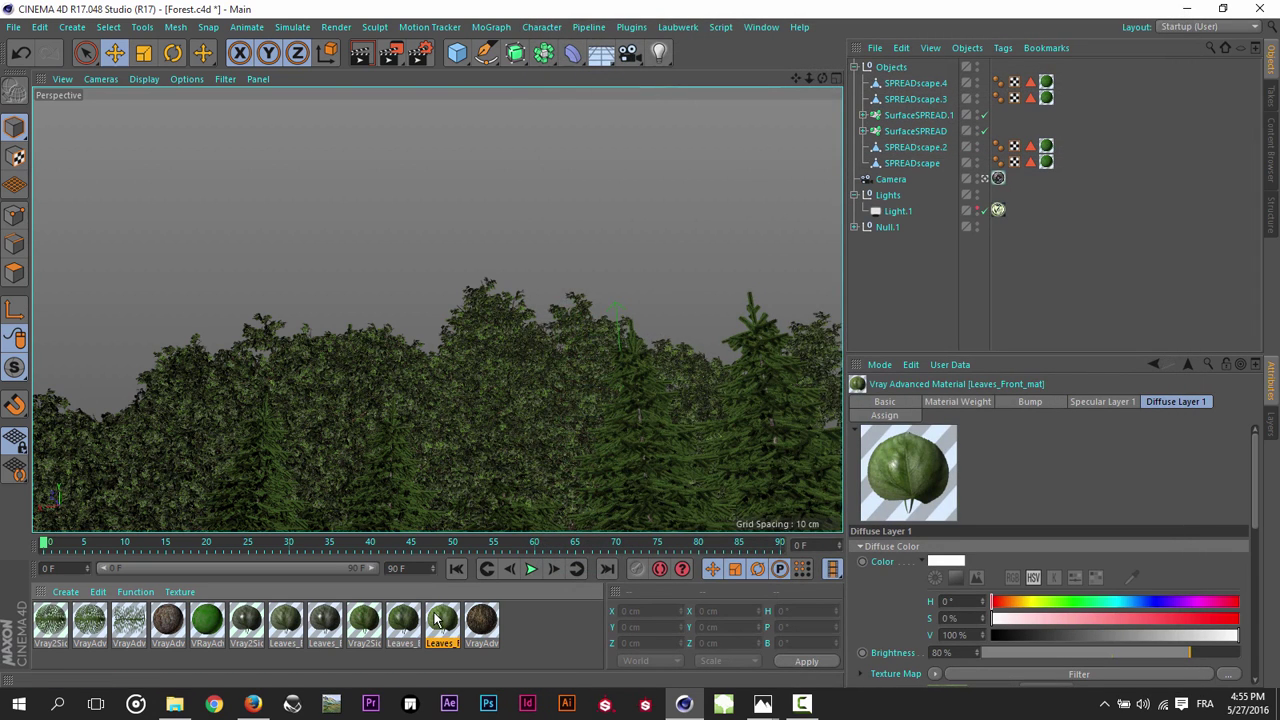
{"action": "double_click", "coordinate": [442, 628]}
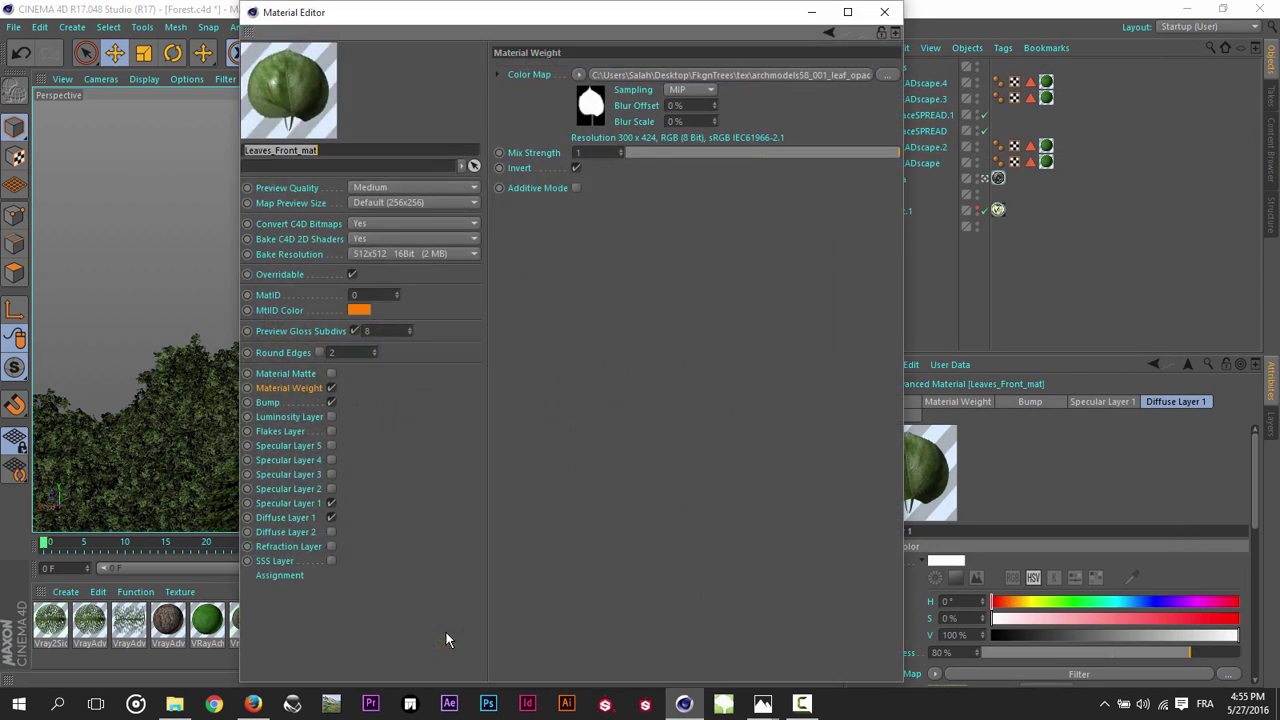
{"action": "left_click_drag", "start_coordinate": [728, 12], "coordinate": [1043, 12]}
{"action": "left_click", "coordinate": [410, 628]}
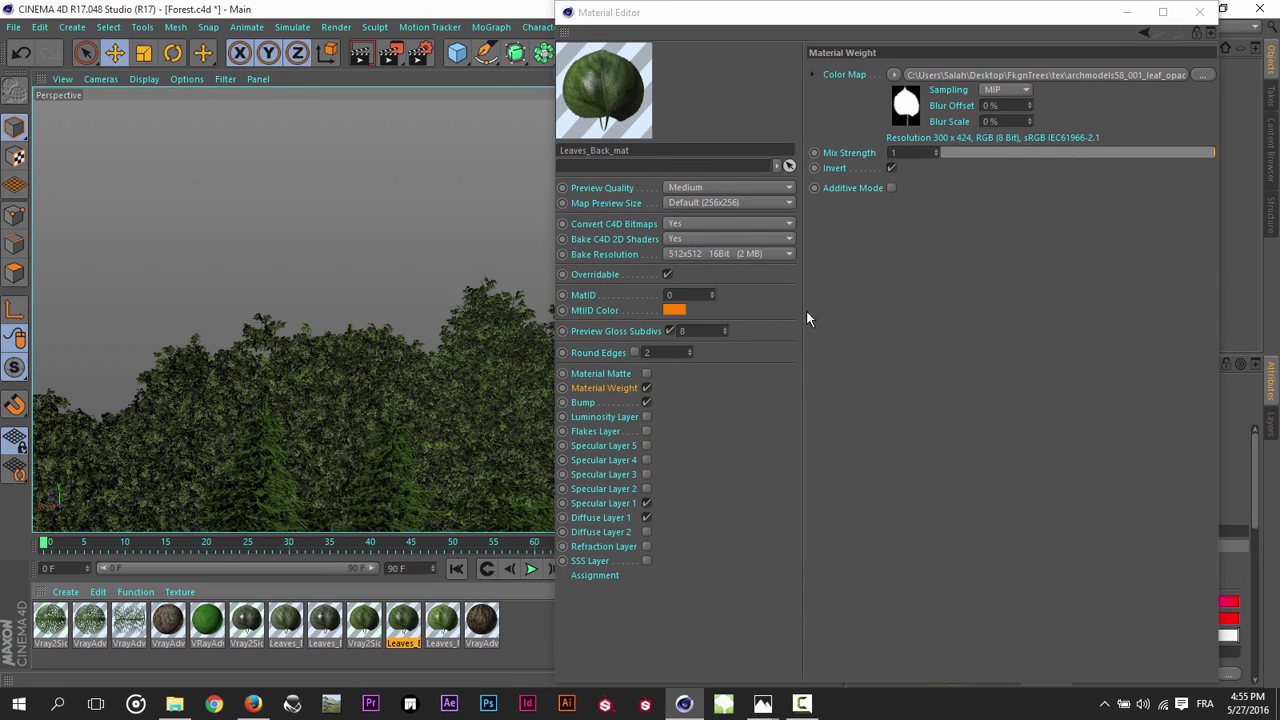
{"action": "left_click", "coordinate": [616, 502]}
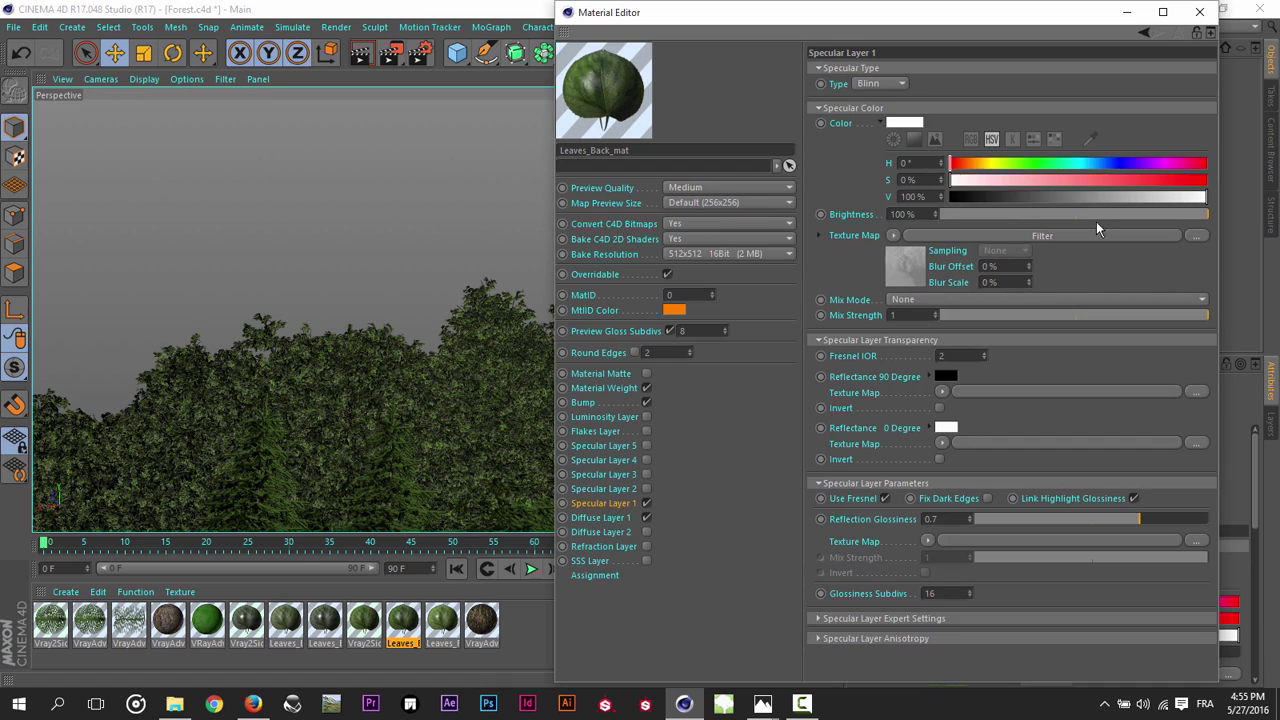
Step: Open Vray2SidedMaterial to review its Leaves_Front_mat/Leaves_Back_mat pairing and 50 % grey translucency
{"action": "left_click", "coordinate": [1199, 12]}
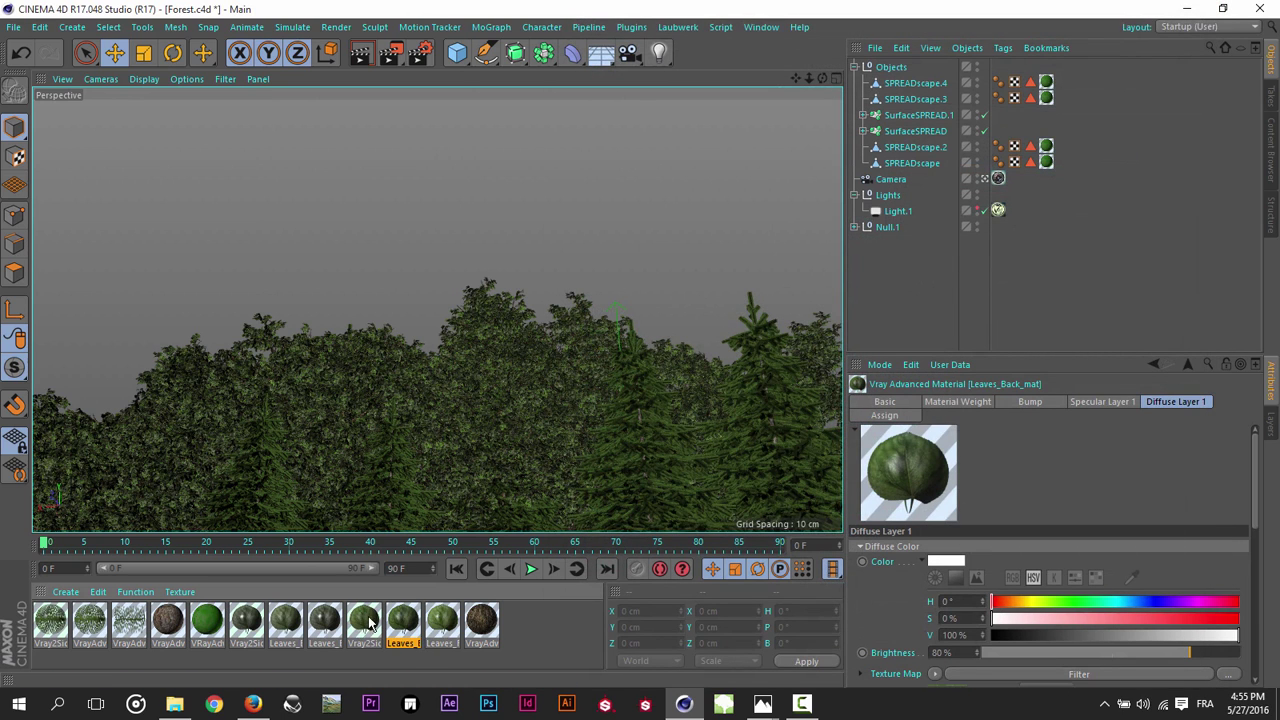
{"action": "double_click", "coordinate": [365, 620]}
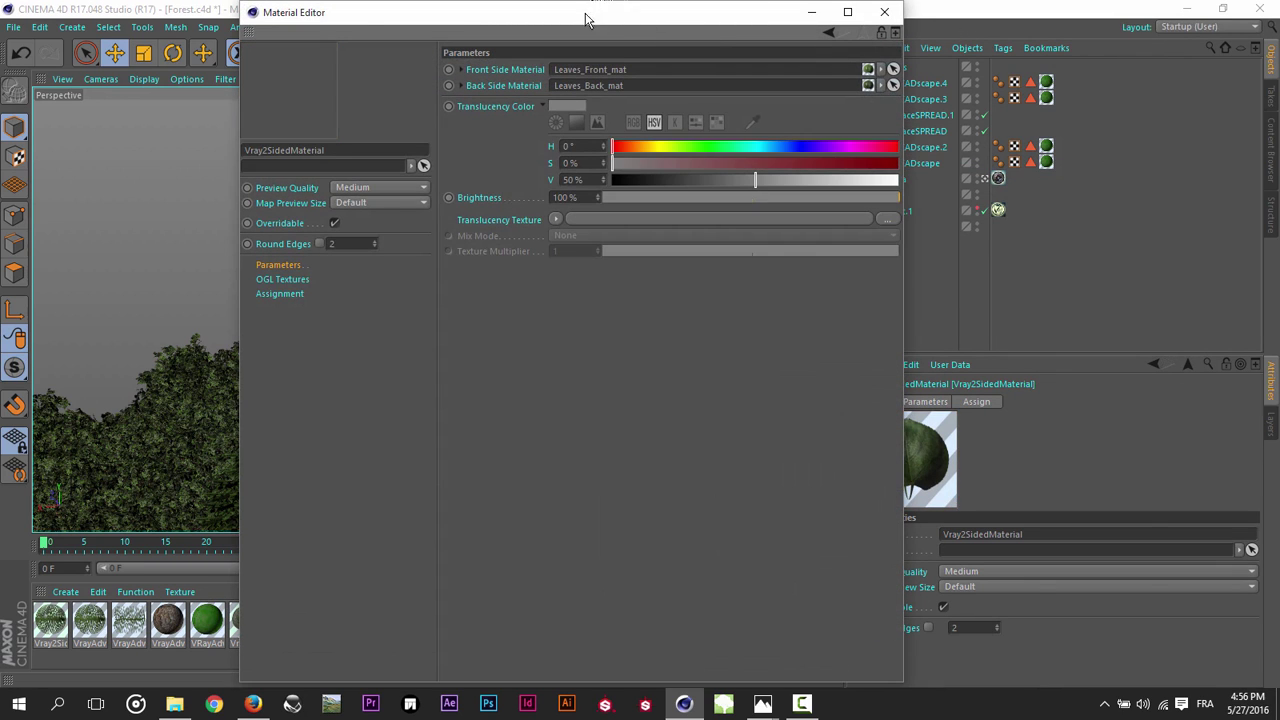
{"action": "left_click_drag", "start_coordinate": [588, 14], "coordinate": [876, 33]}
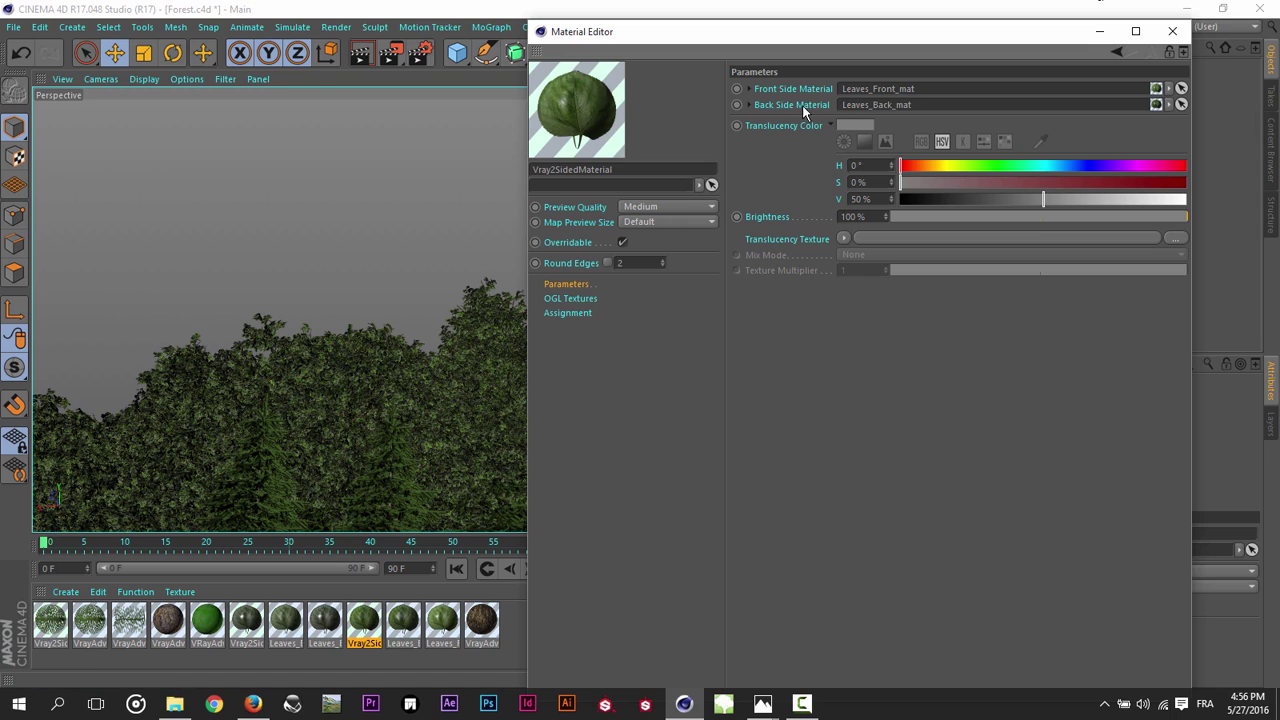
{"action": "left_click_drag", "start_coordinate": [920, 31], "coordinate": [812, 38]}
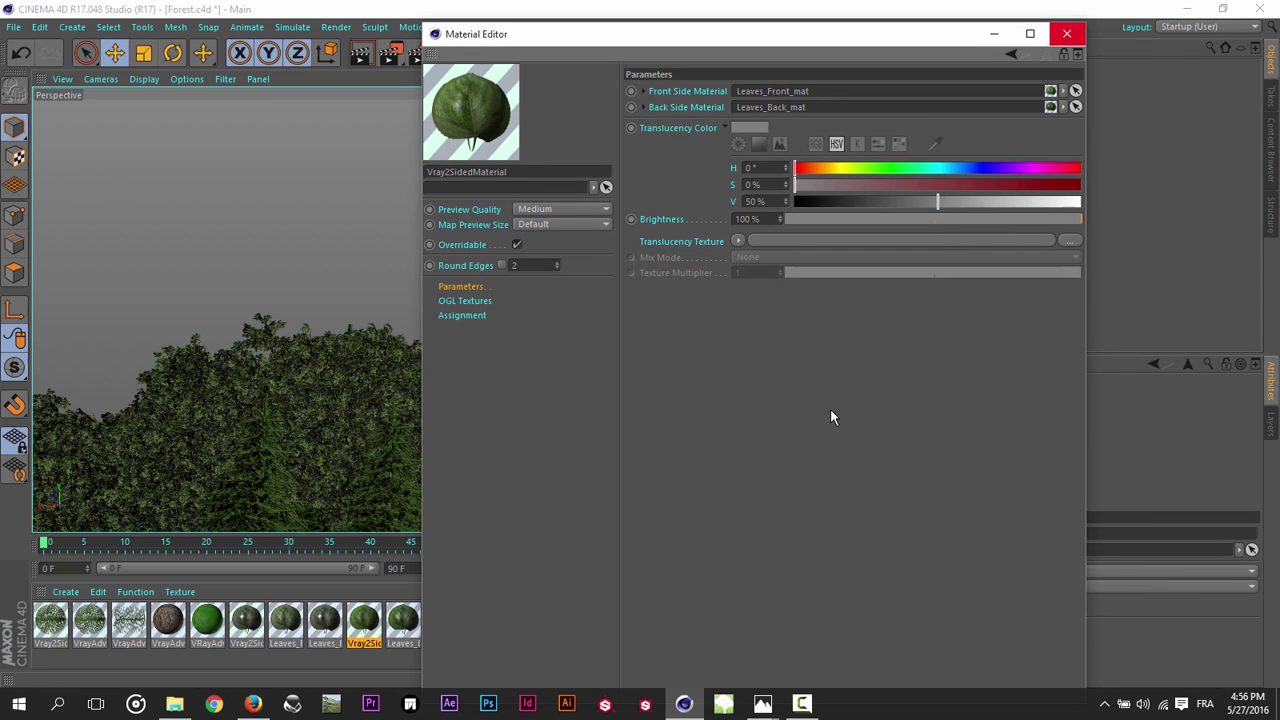
Step: Close the editor and cycle through the three leaf materials' attributes, then deselect them
{"action": "left_click", "coordinate": [1066, 35]}
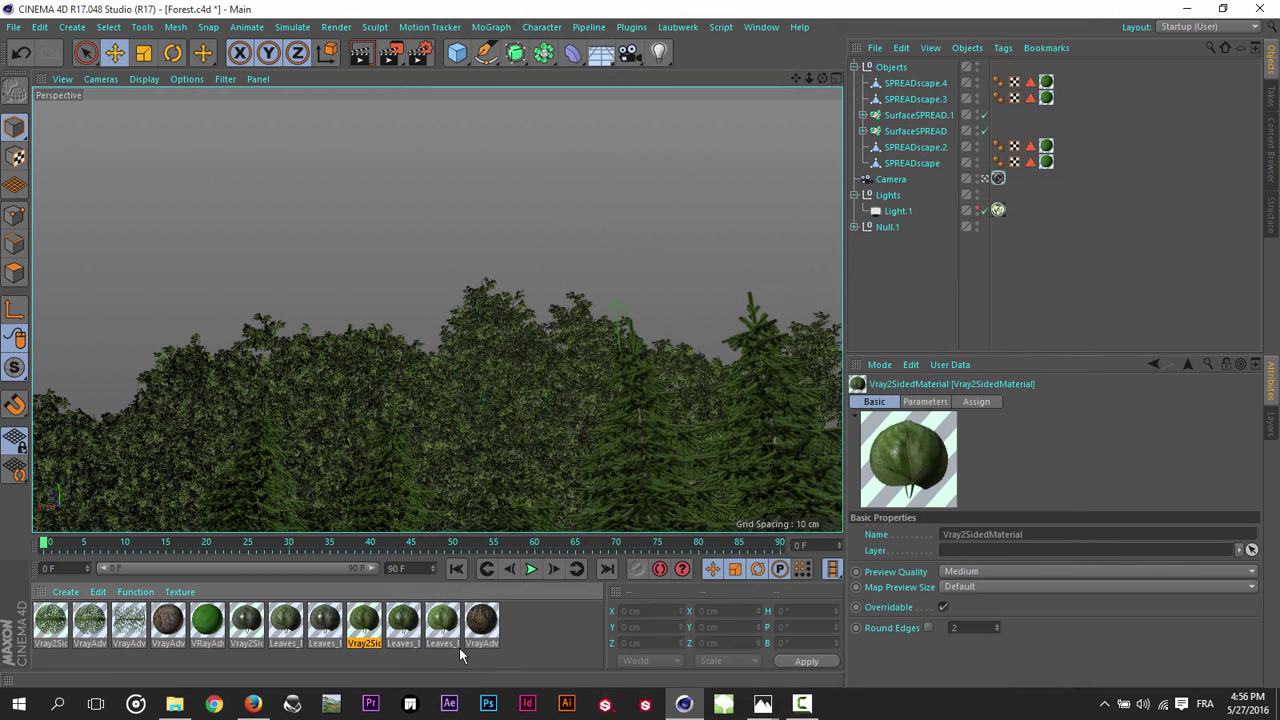
{"action": "left_click", "coordinate": [403, 625]}
{"action": "left_click", "coordinate": [364, 625]}
{"action": "left_click", "coordinate": [405, 625]}
{"action": "left_click", "coordinate": [443, 625]}
{"action": "left_click", "coordinate": [524, 622]}
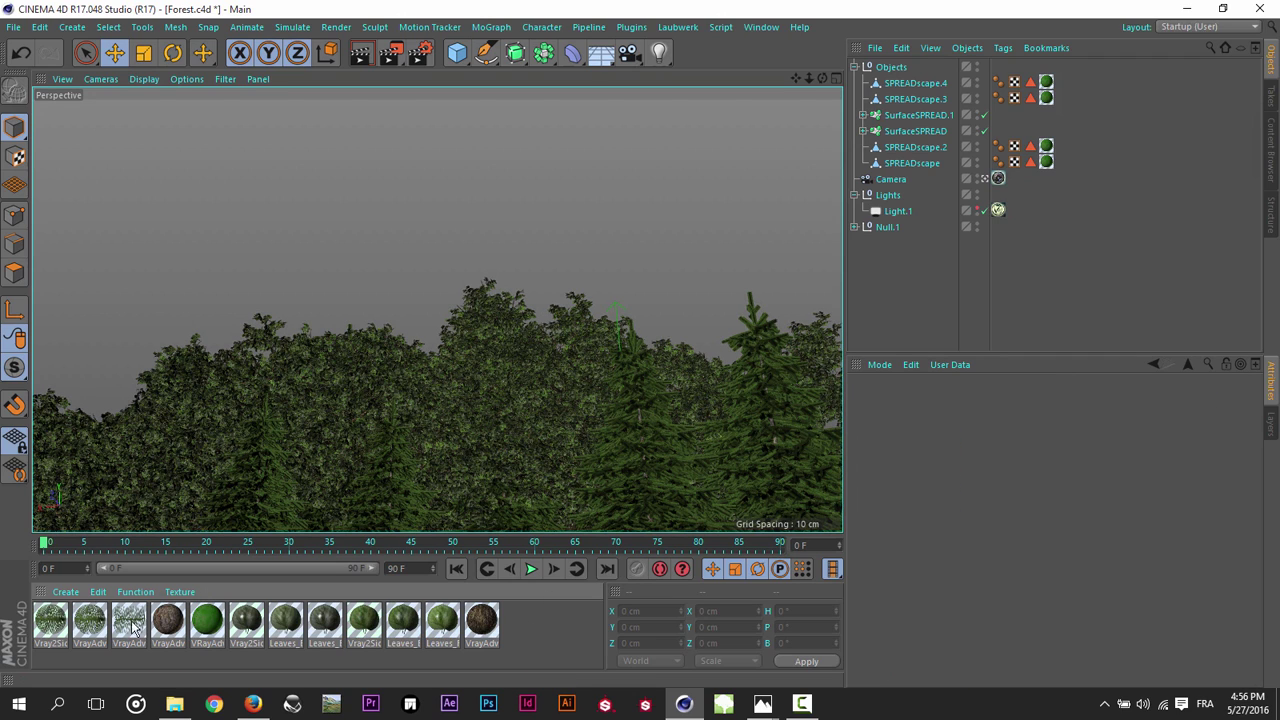
{"action": "left_click_drag", "start_coordinate": [127, 627], "coordinate": [137, 657]}
Step: Open VrayAdvancedMaterial.1 and check its specular Hilight Glossiness 0.75 and Fresnel IOR 1.4
{"action": "left_click", "coordinate": [88, 628]}
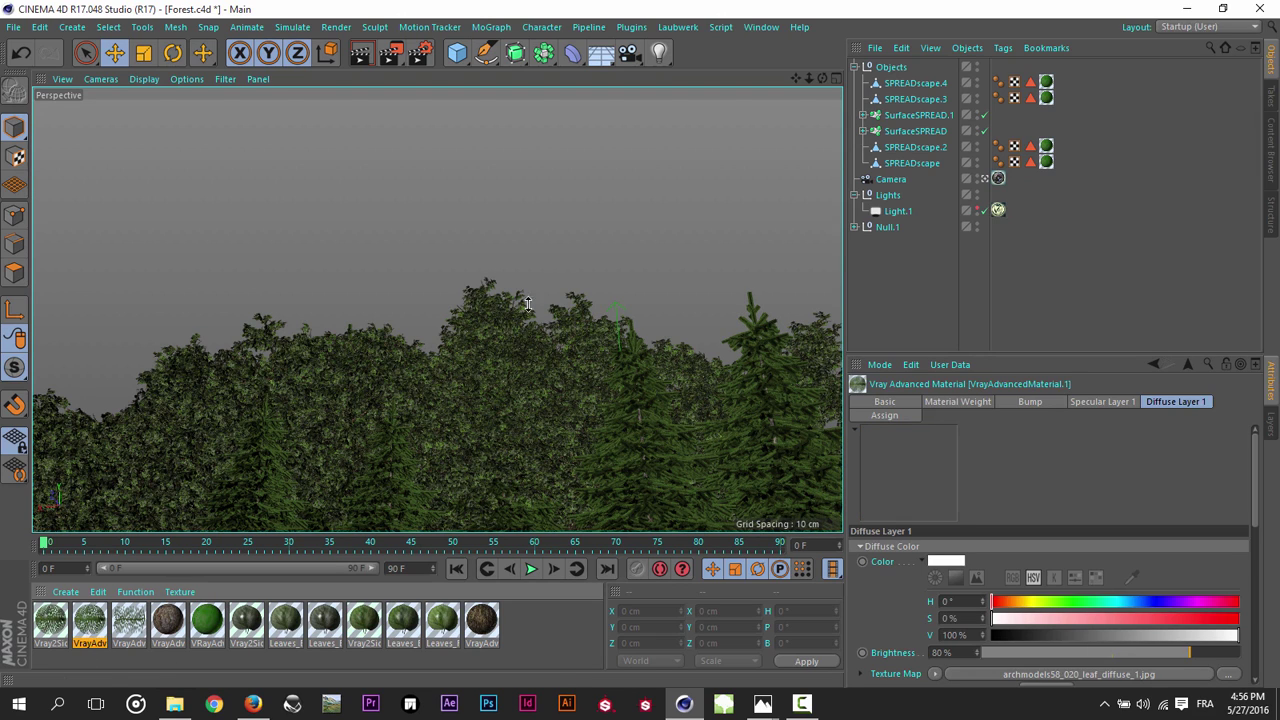
{"action": "double_click", "coordinate": [88, 628]}
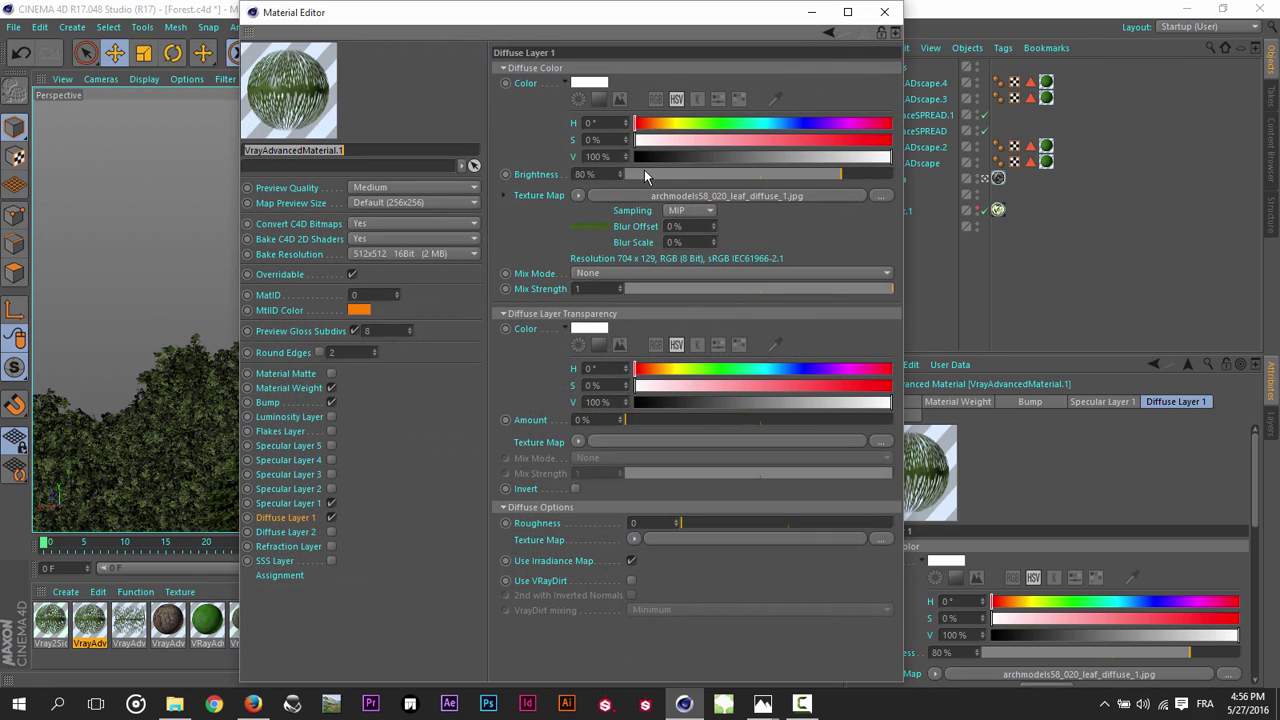
{"action": "left_click", "coordinate": [300, 505]}
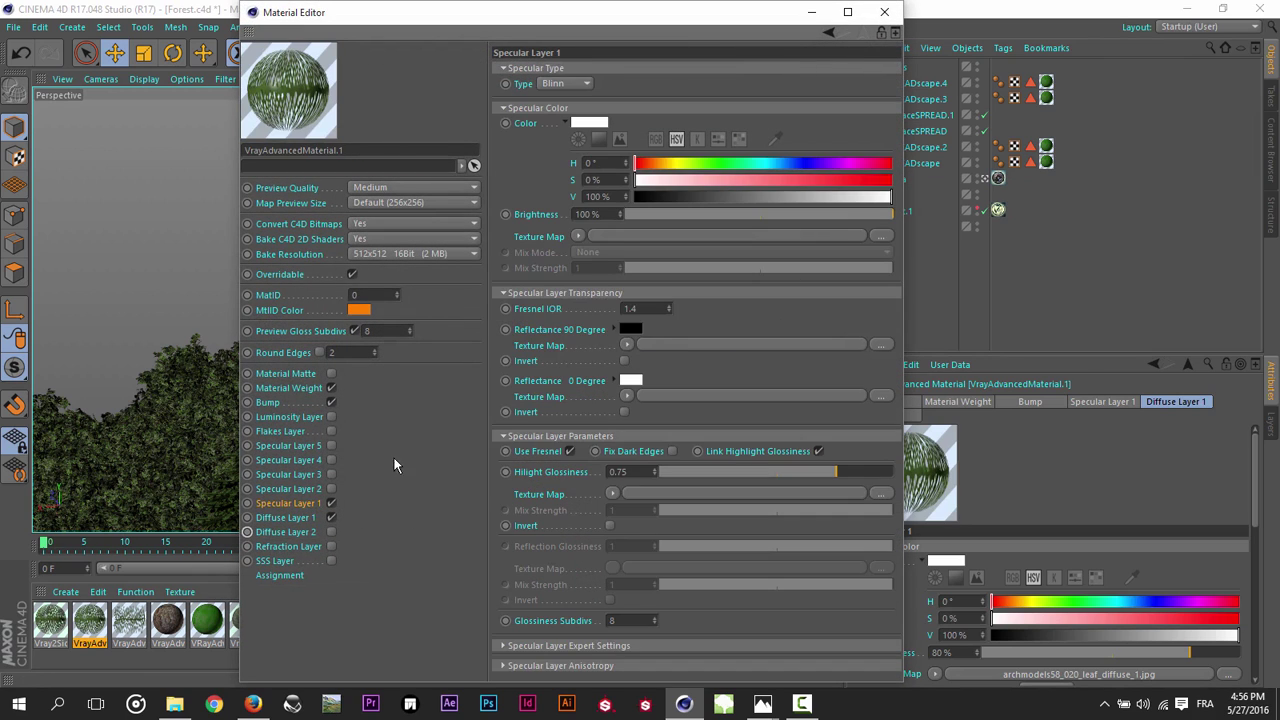
{"action": "double_click", "coordinate": [641, 471]}
{"action": "left_click", "coordinate": [556, 311]}
{"action": "left_click", "coordinate": [640, 308]}
{"action": "left_click_drag", "start_coordinate": [665, 24], "coordinate": [990, 100]}
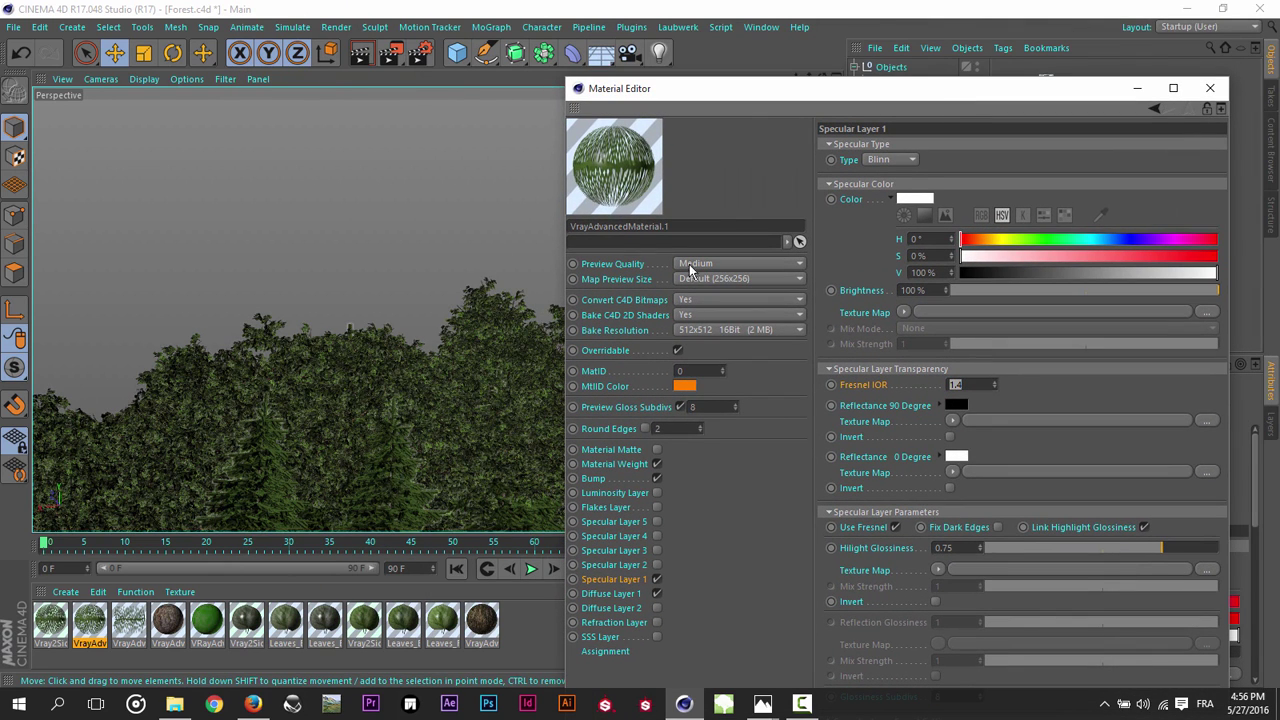
{"action": "left_click_drag", "start_coordinate": [828, 94], "coordinate": [611, 20]}
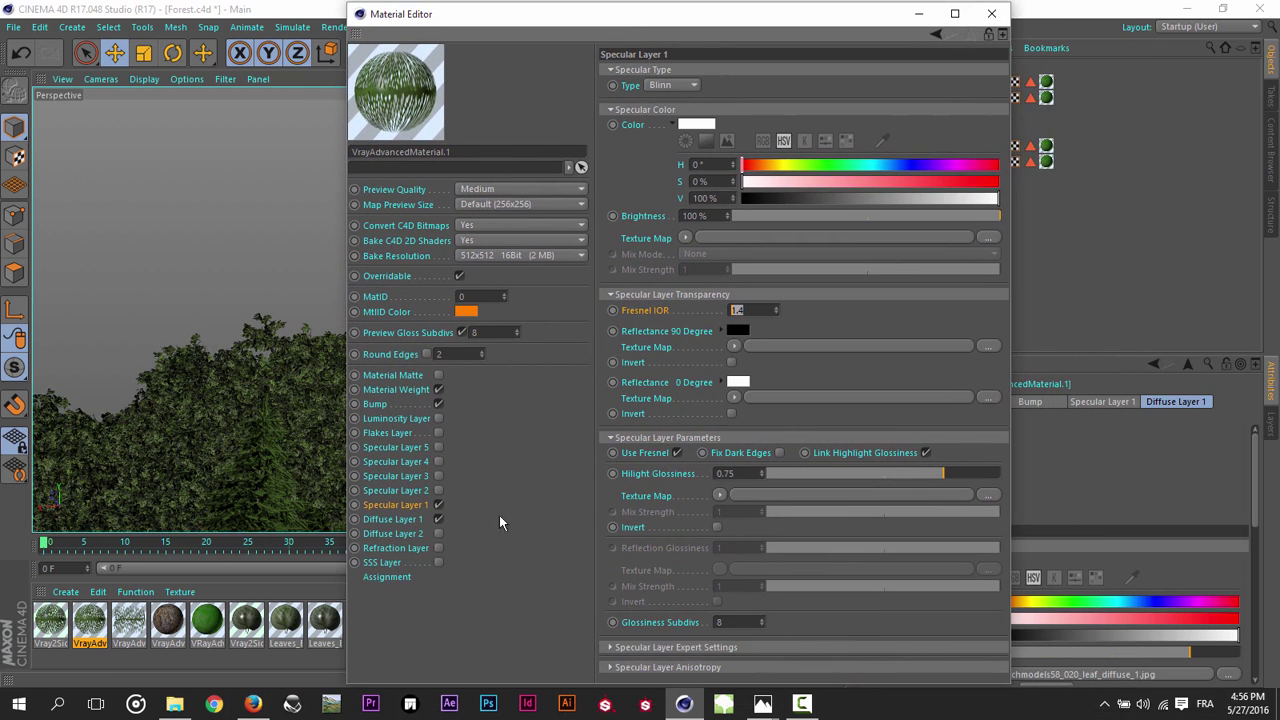
Step: Inspect the third leaf material's bump and opacity-mapped Material Weight, then close the editor
{"action": "left_click", "coordinate": [138, 628]}
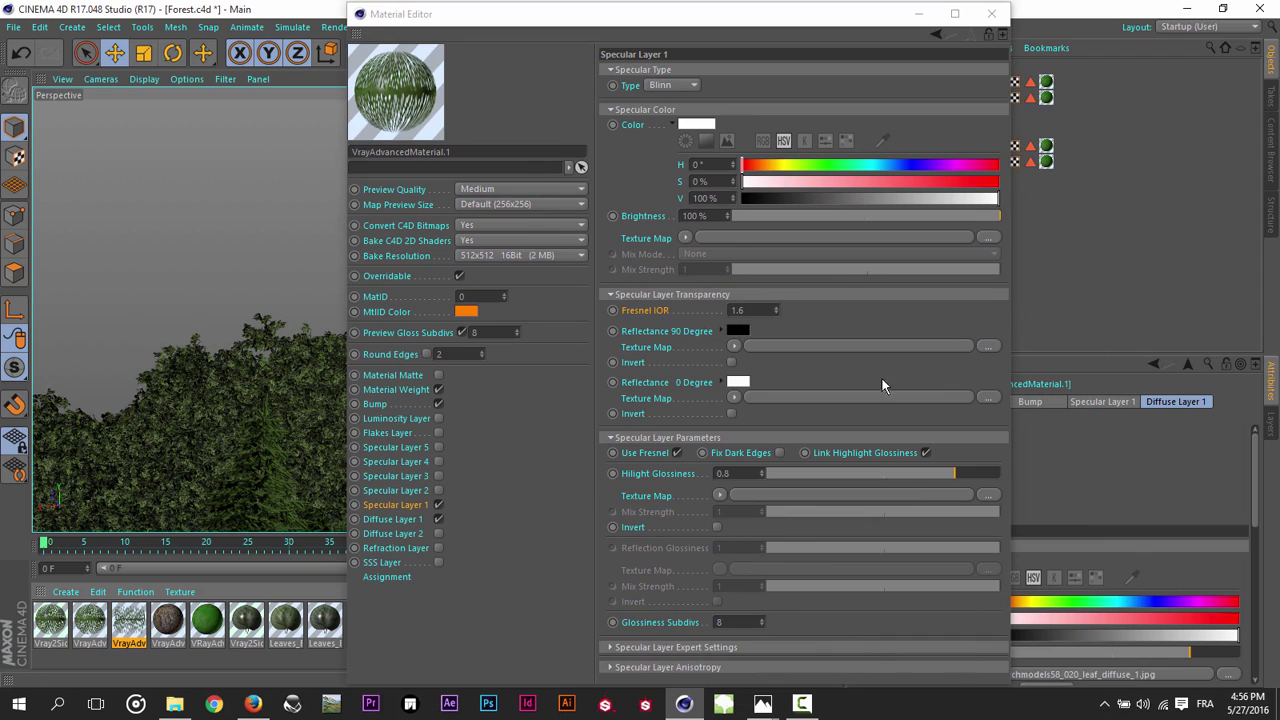
{"action": "left_click", "coordinate": [405, 405]}
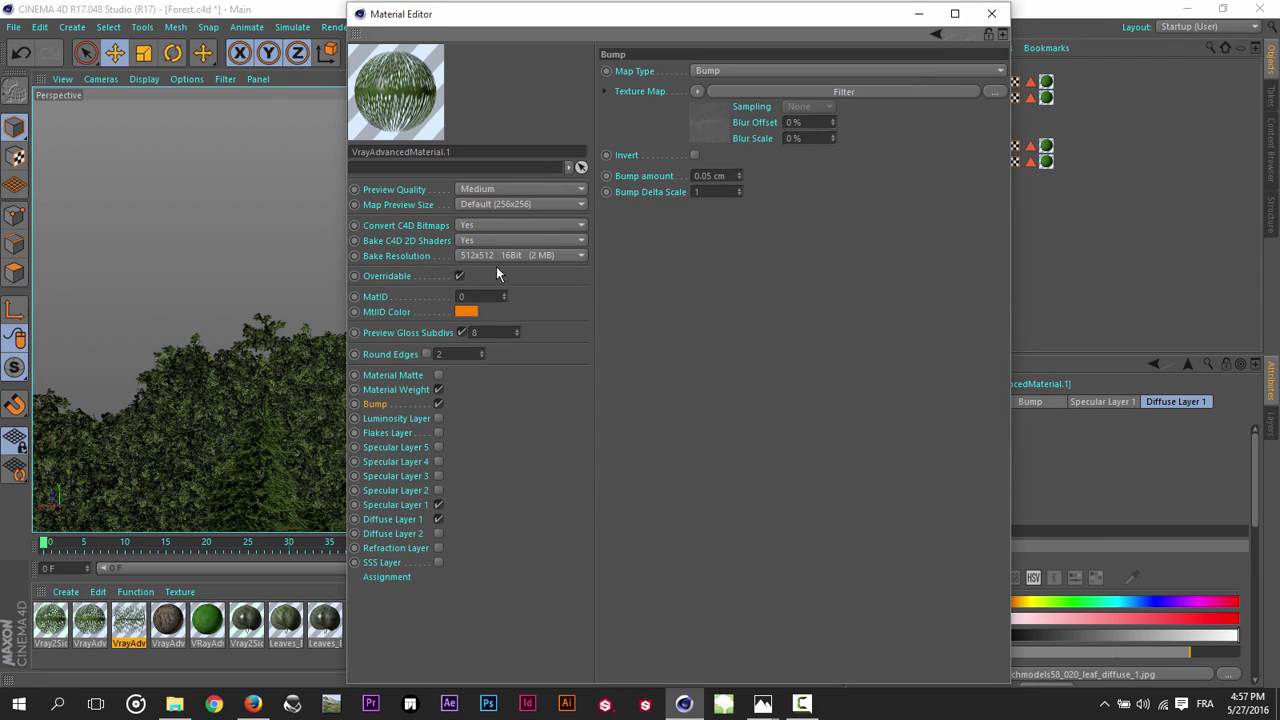
{"action": "left_click", "coordinate": [410, 390]}
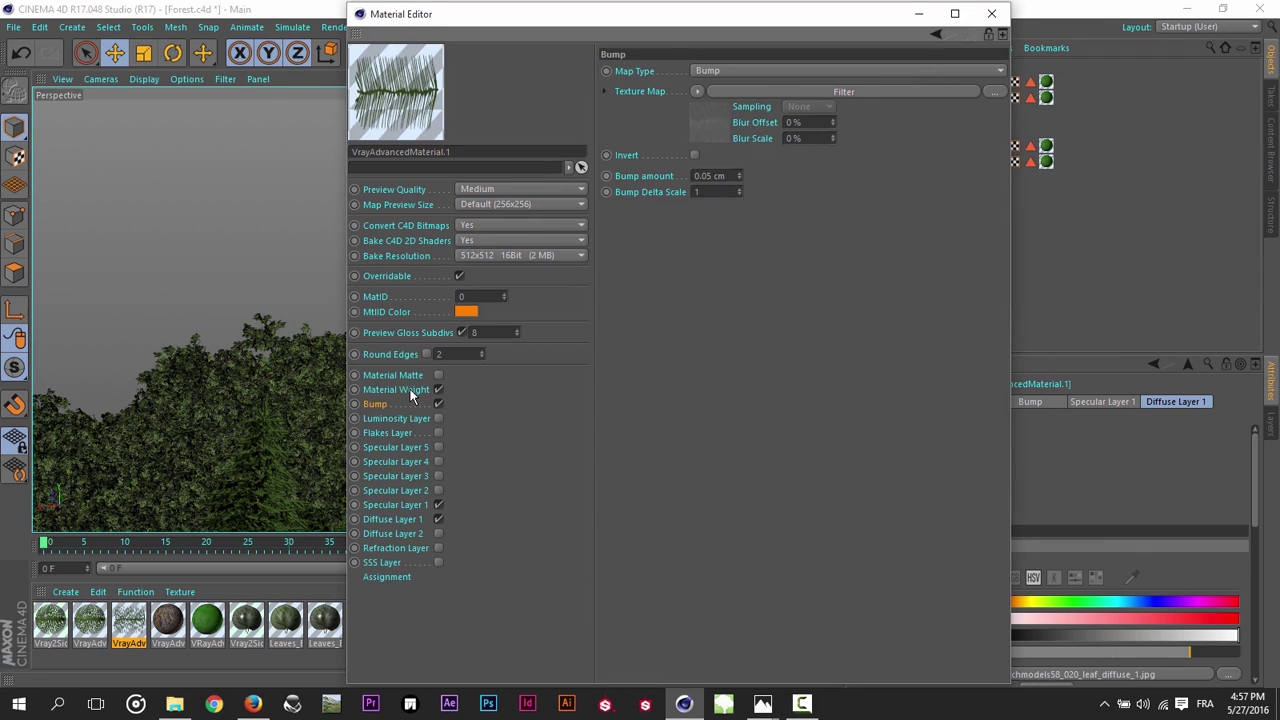
{"action": "left_click", "coordinate": [989, 20]}
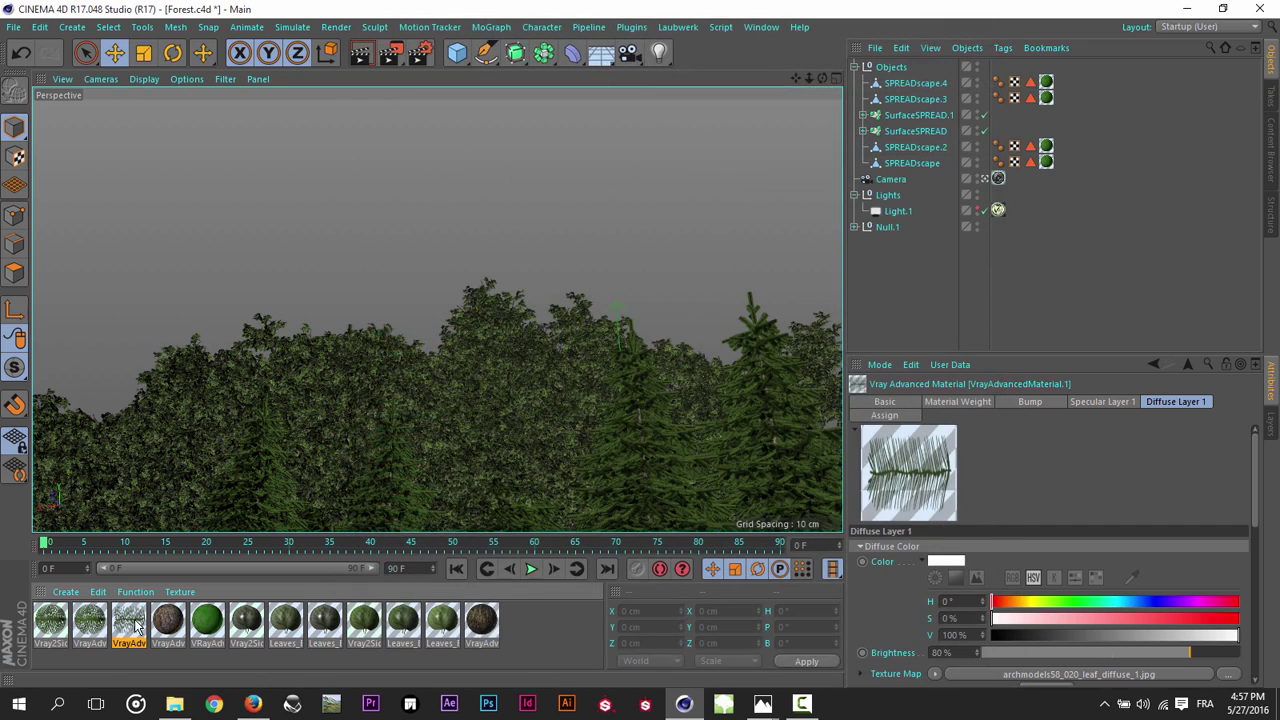
Step: Open the bark material and check its diffuse plus specular Fresnel IOR and reflection glossiness
{"action": "double_click", "coordinate": [484, 621]}
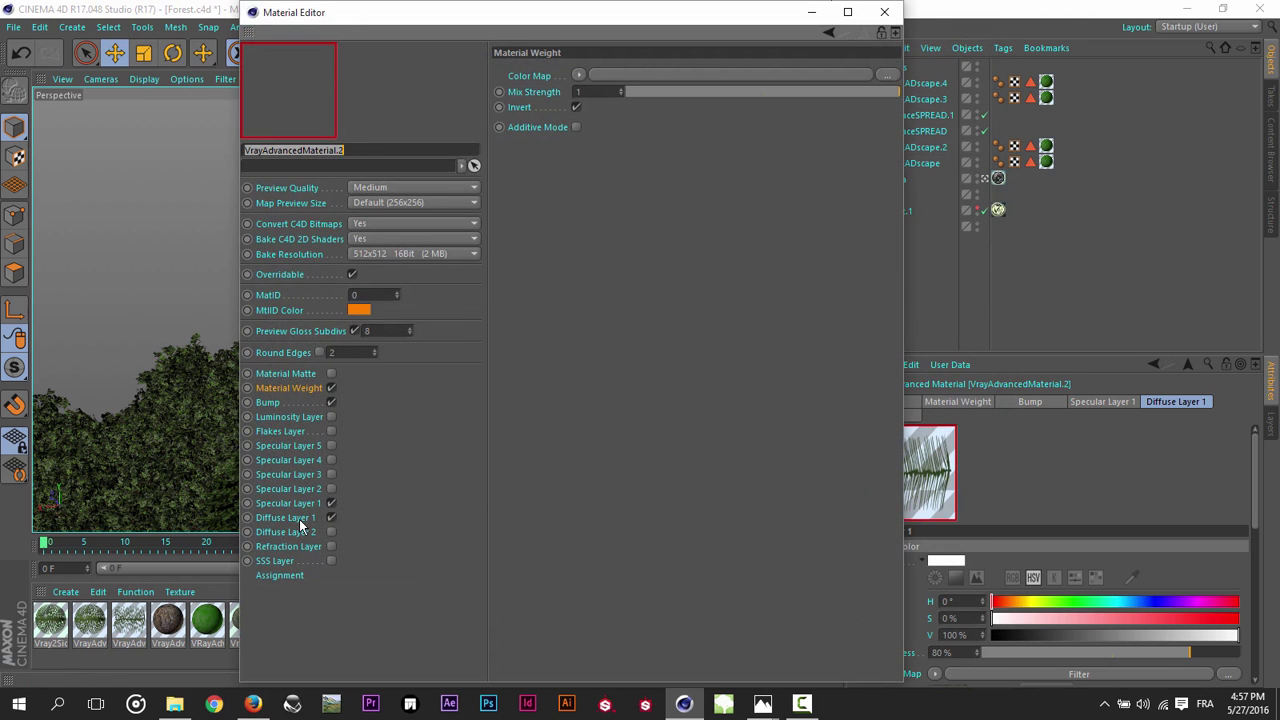
{"action": "left_click", "coordinate": [298, 518]}
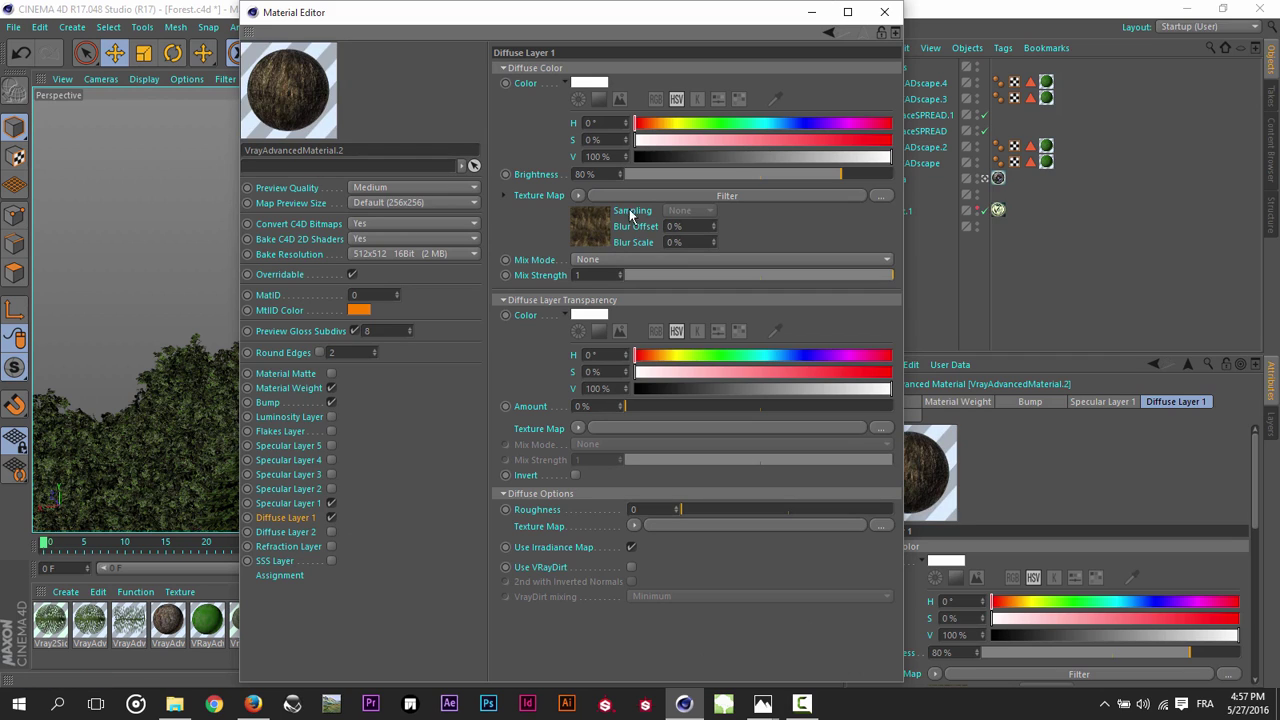
{"action": "left_click", "coordinate": [283, 503]}
{"action": "left_click", "coordinate": [640, 356]}
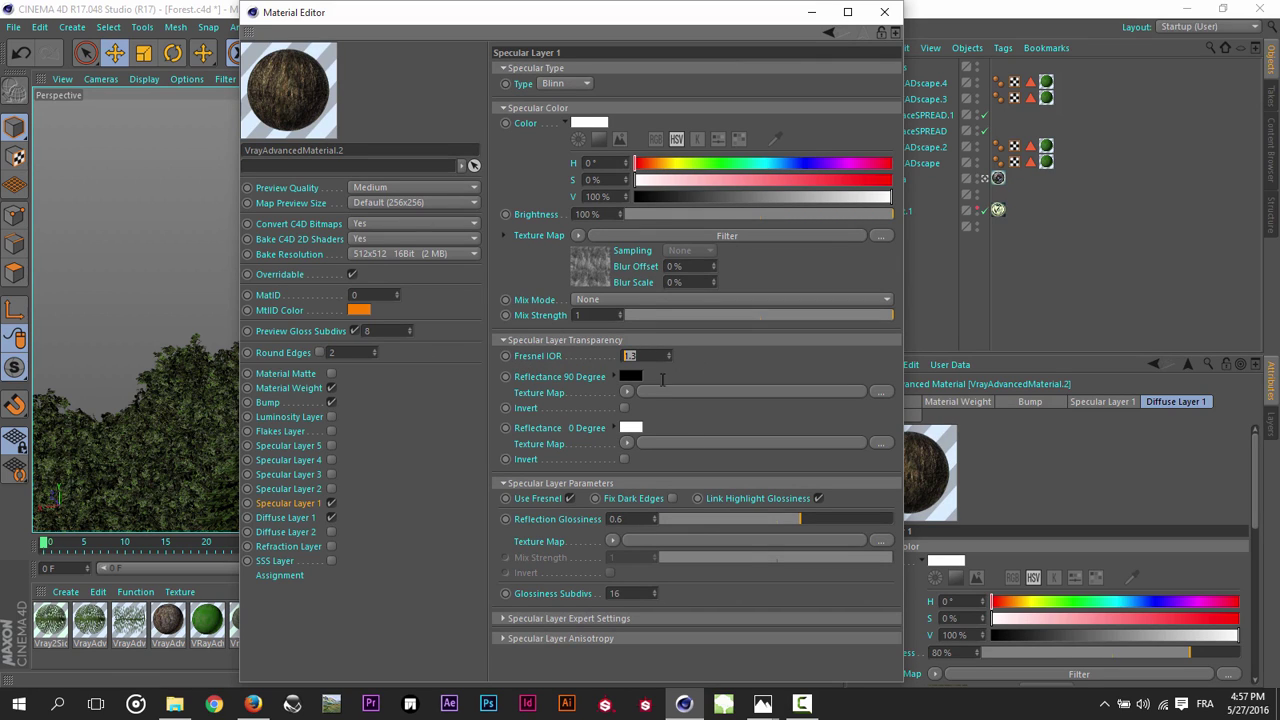
{"action": "left_click", "coordinate": [614, 519]}
Step: Review the bark's Bump, Material Weight and diffuse layers, then close the editor
{"action": "left_click", "coordinate": [284, 405]}
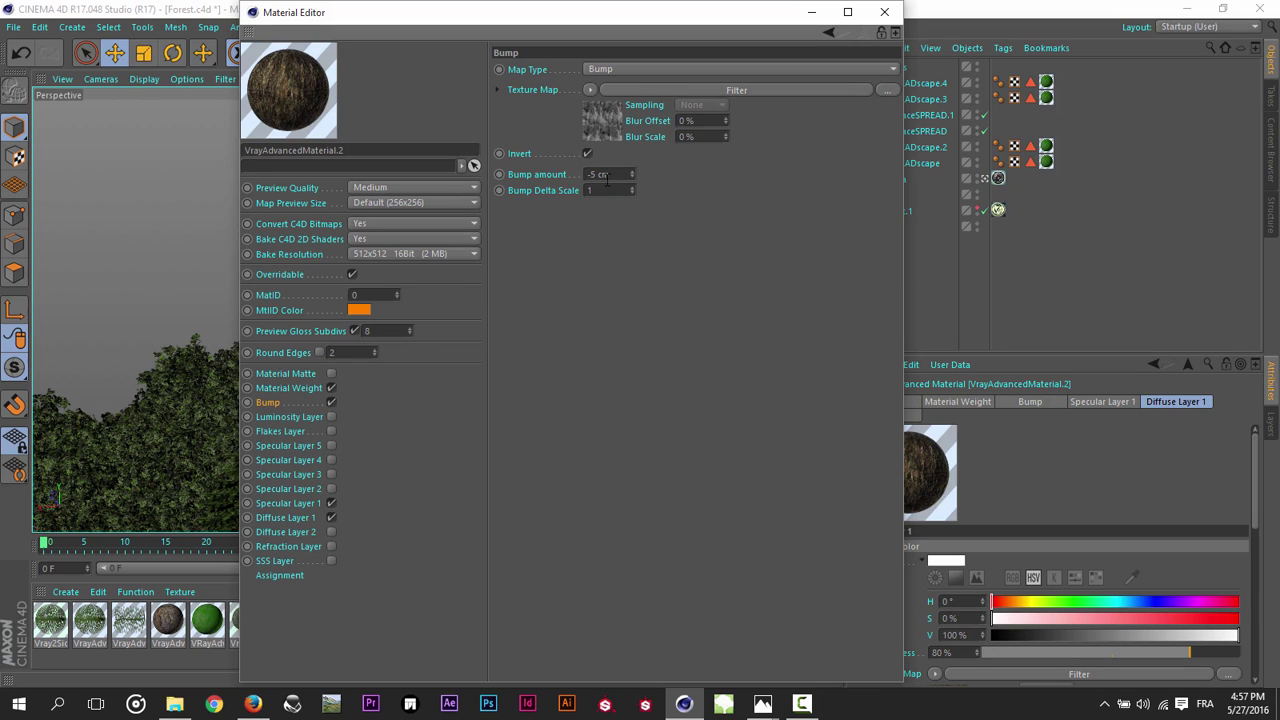
{"action": "left_click", "coordinate": [294, 389]}
{"action": "left_click", "coordinate": [270, 399]}
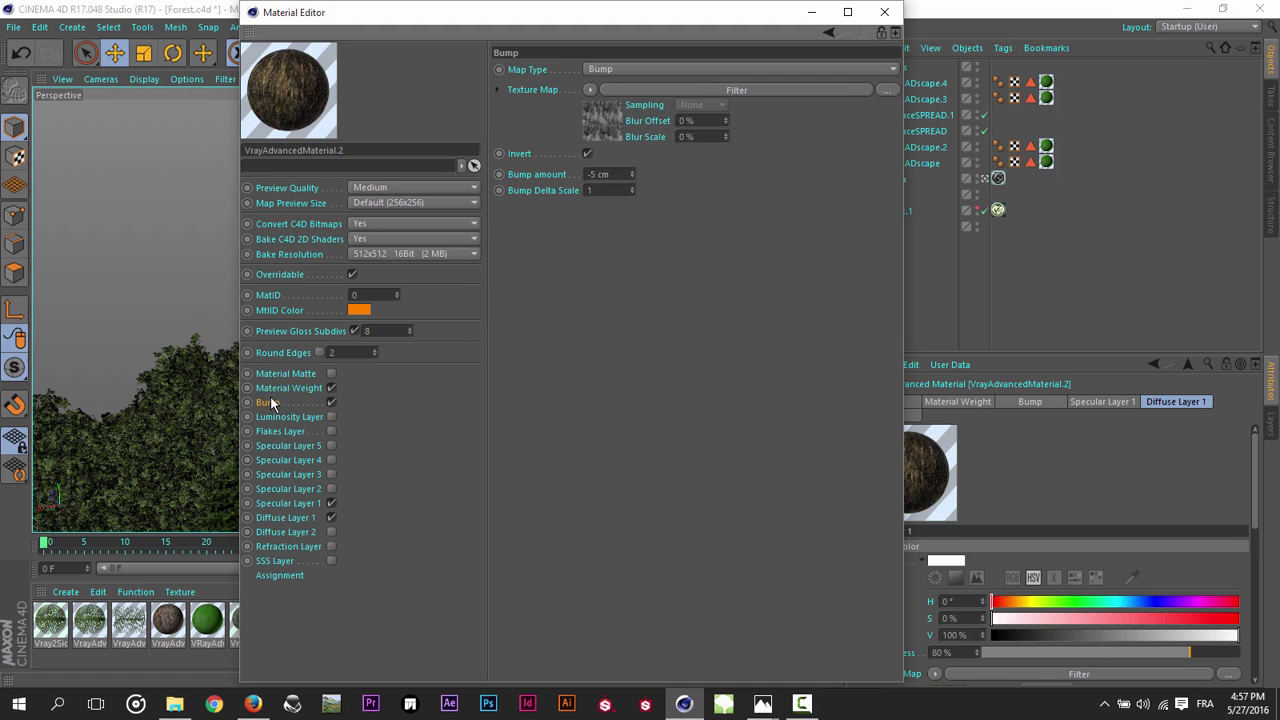
{"action": "left_click", "coordinate": [300, 503]}
{"action": "left_click", "coordinate": [296, 532]}
{"action": "left_click", "coordinate": [288, 518]}
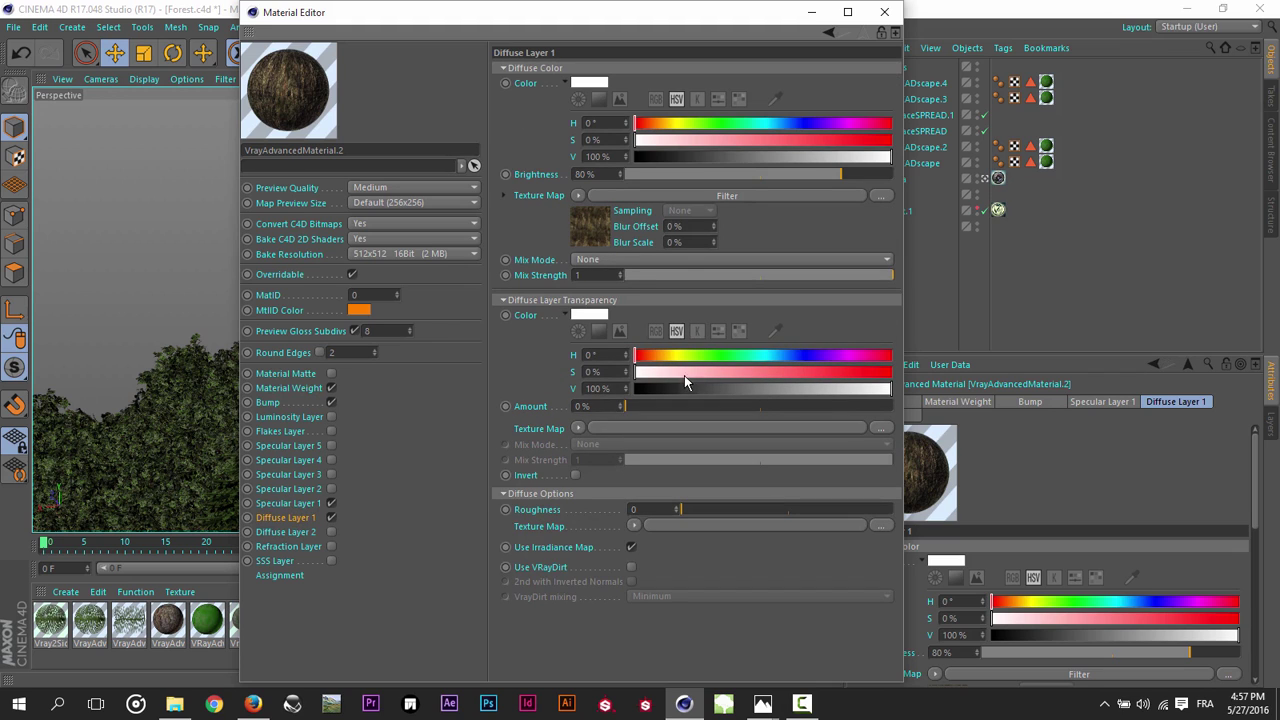
{"action": "left_click", "coordinate": [291, 503]}
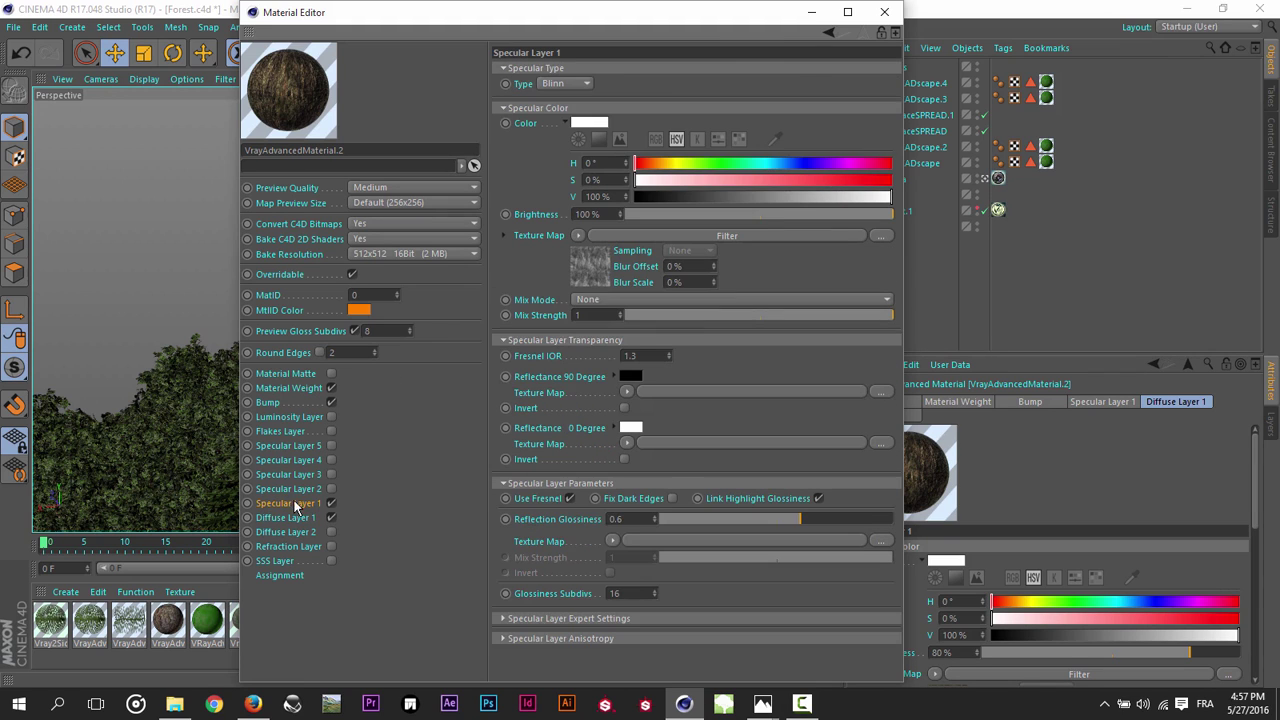
{"action": "left_click", "coordinate": [882, 14]}
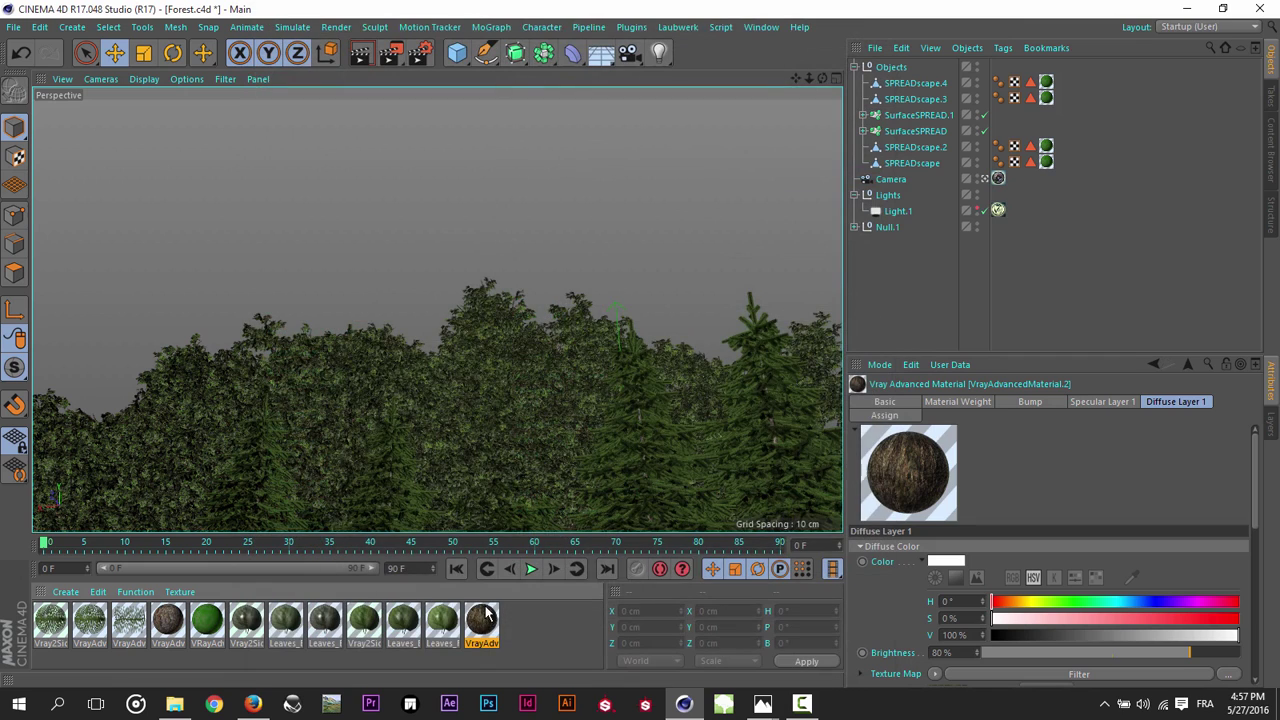
Step: Show VrayBridge antialiasing in Render Settings: Adaptive DMC, subdivisions 1–32, threshold 0.01
{"action": "left_click", "coordinate": [549, 626]}
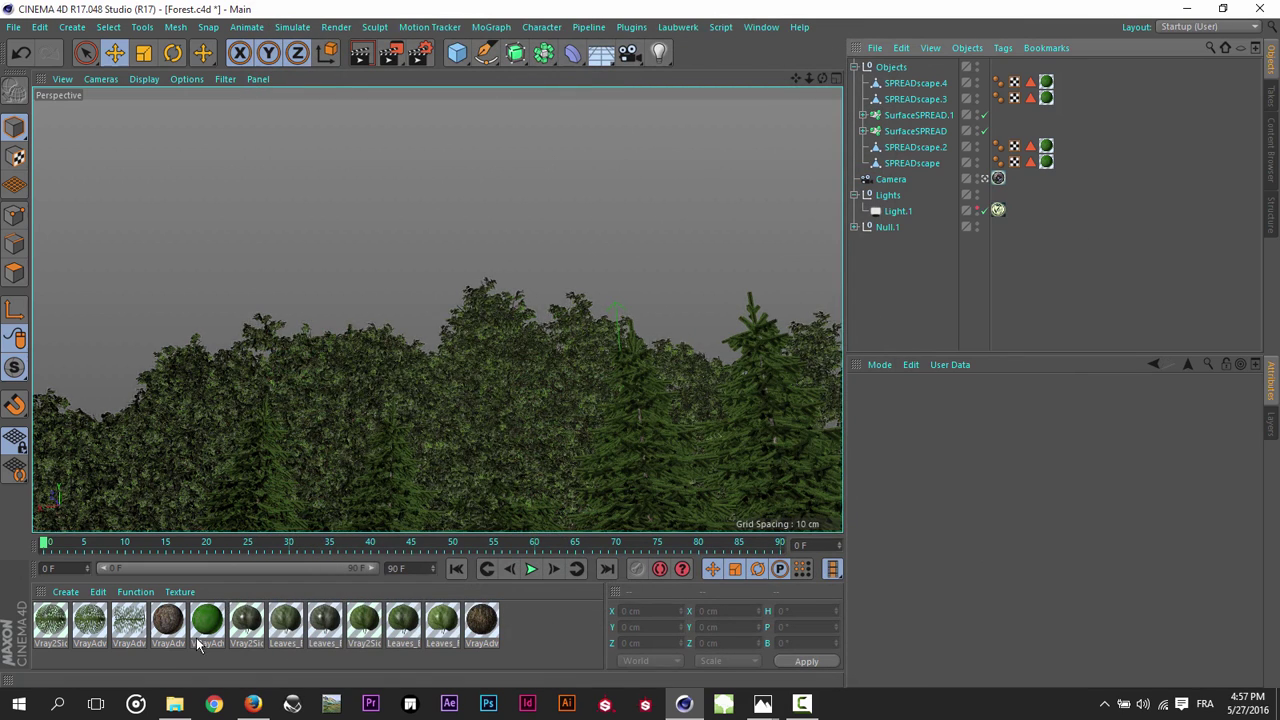
{"action": "left_click", "coordinate": [421, 56]}
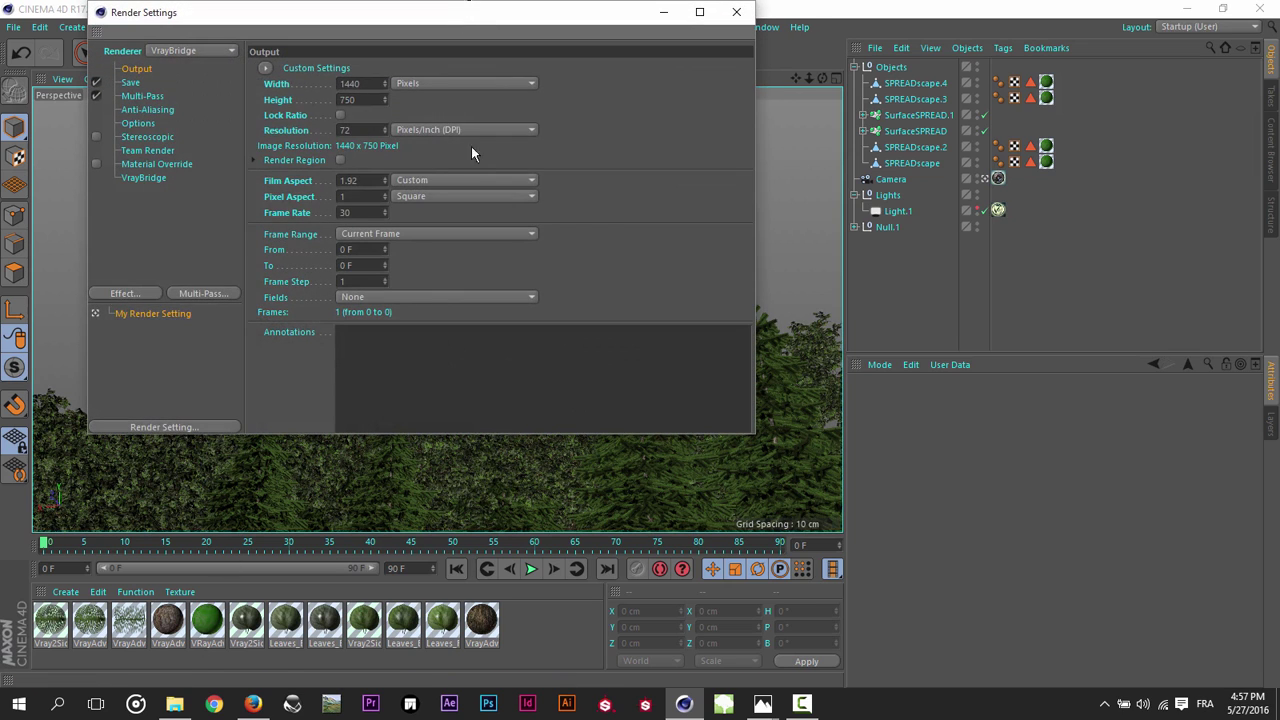
{"action": "left_click", "coordinate": [172, 283]}
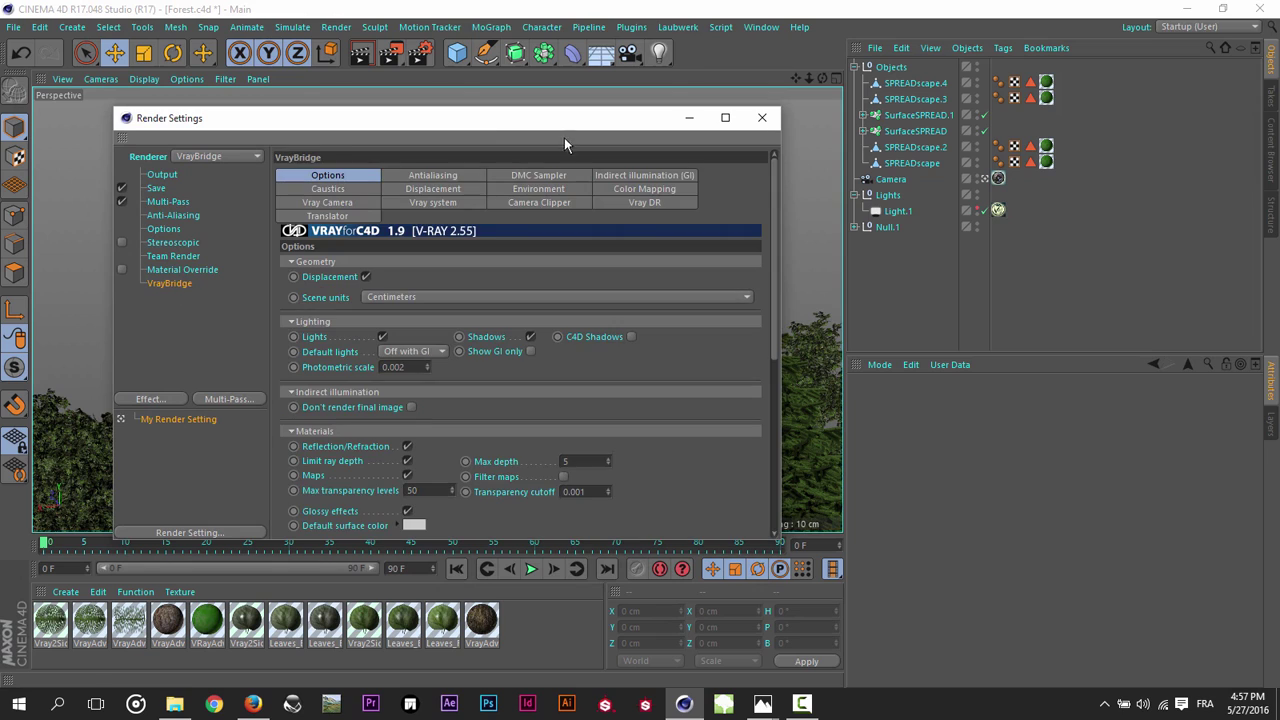
{"action": "left_click", "coordinate": [440, 177]}
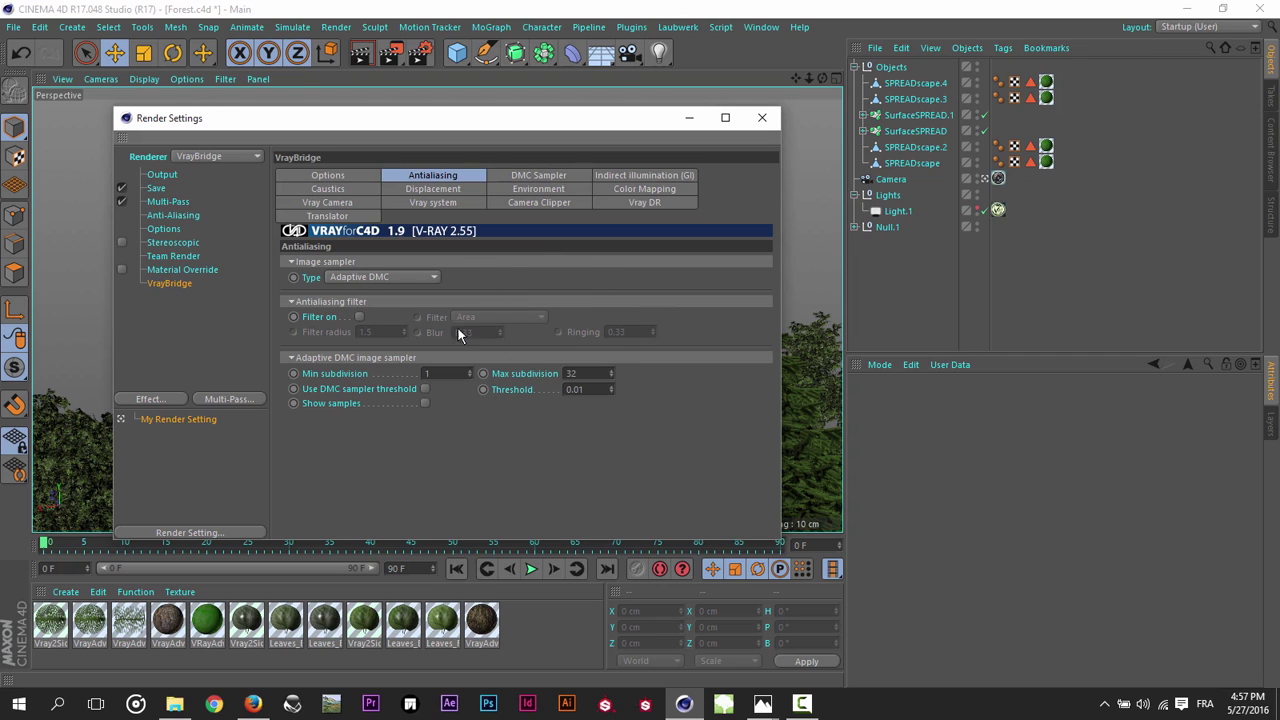
Step: Load the 02A bigger-size universal GI preset on the GI tab
{"action": "left_click", "coordinate": [628, 177]}
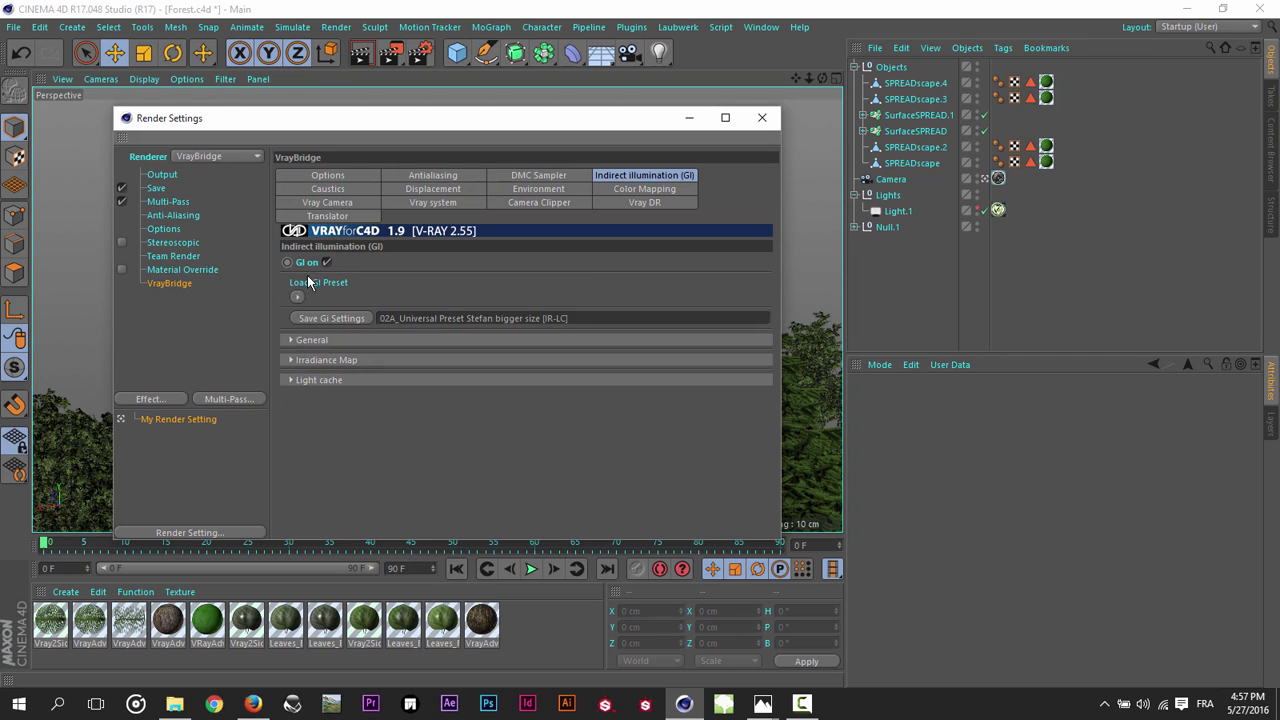
{"action": "left_click", "coordinate": [297, 296]}
{"action": "mouse_move", "coordinate": [332, 317]}
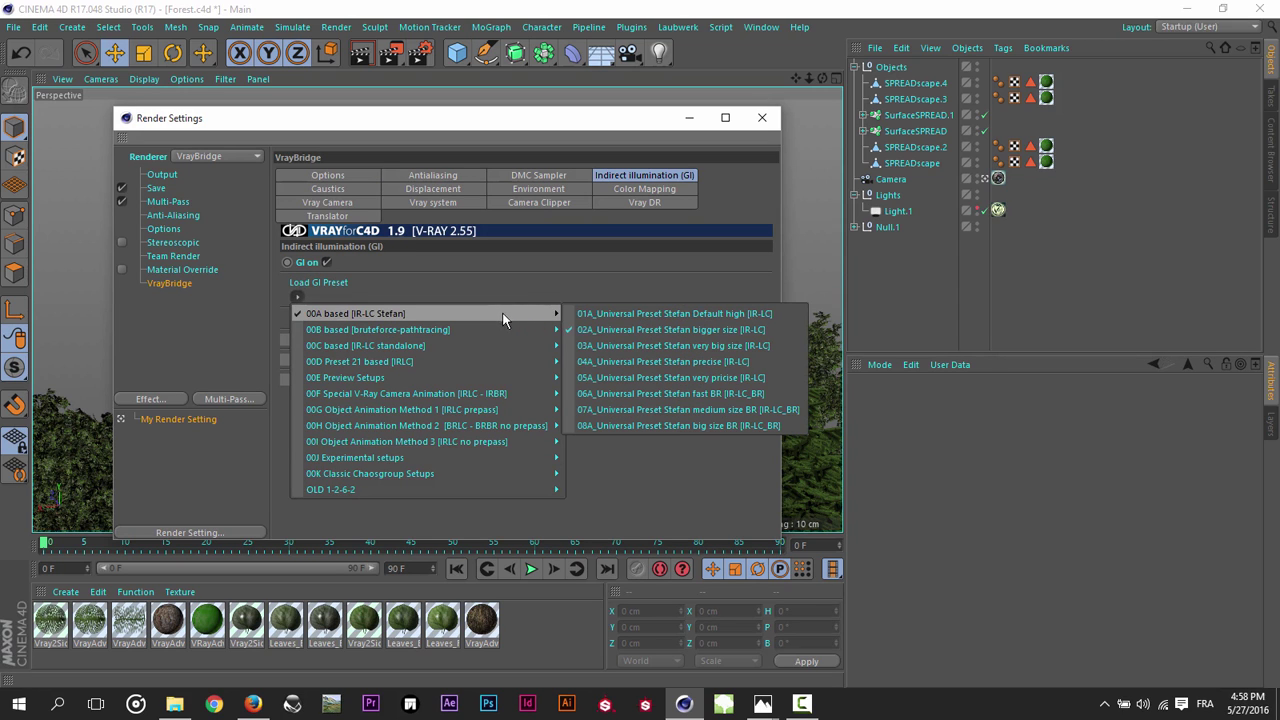
{"action": "left_click", "coordinate": [650, 326]}
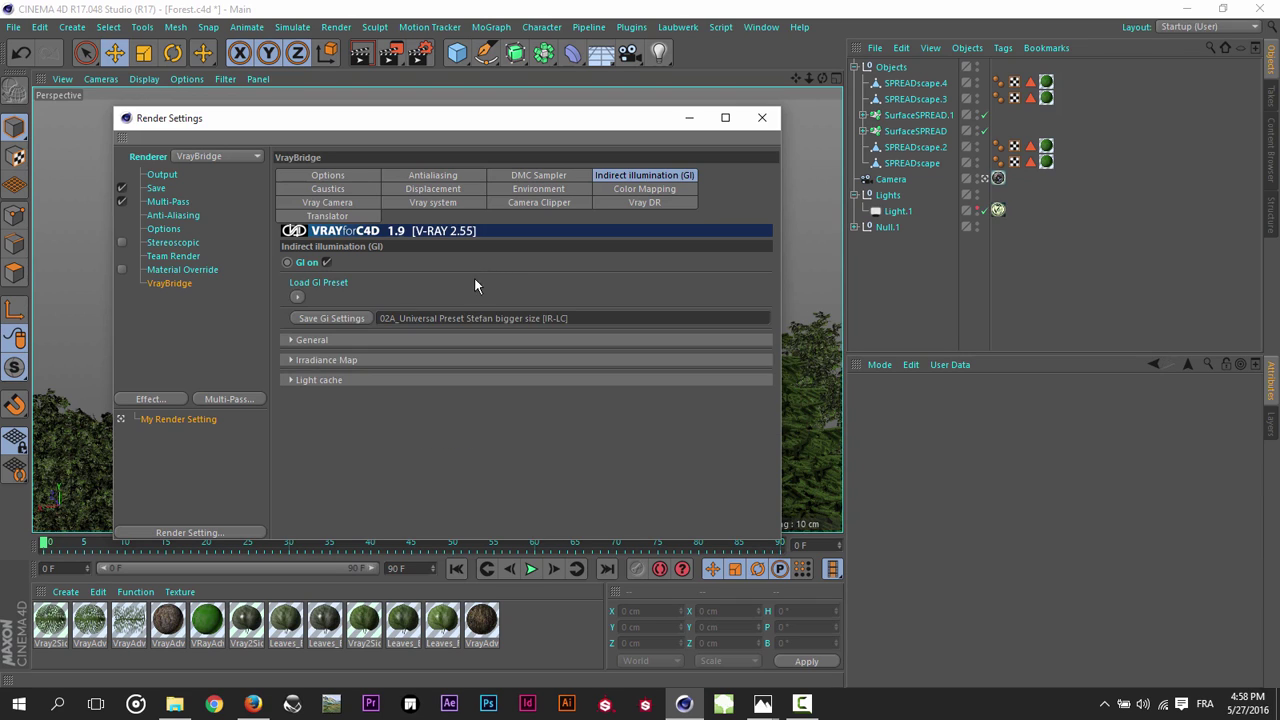
Step: Set irradiance map Hemispheric Subdivision to 130 and Interpolated samples to 64
{"action": "left_click", "coordinate": [298, 362]}
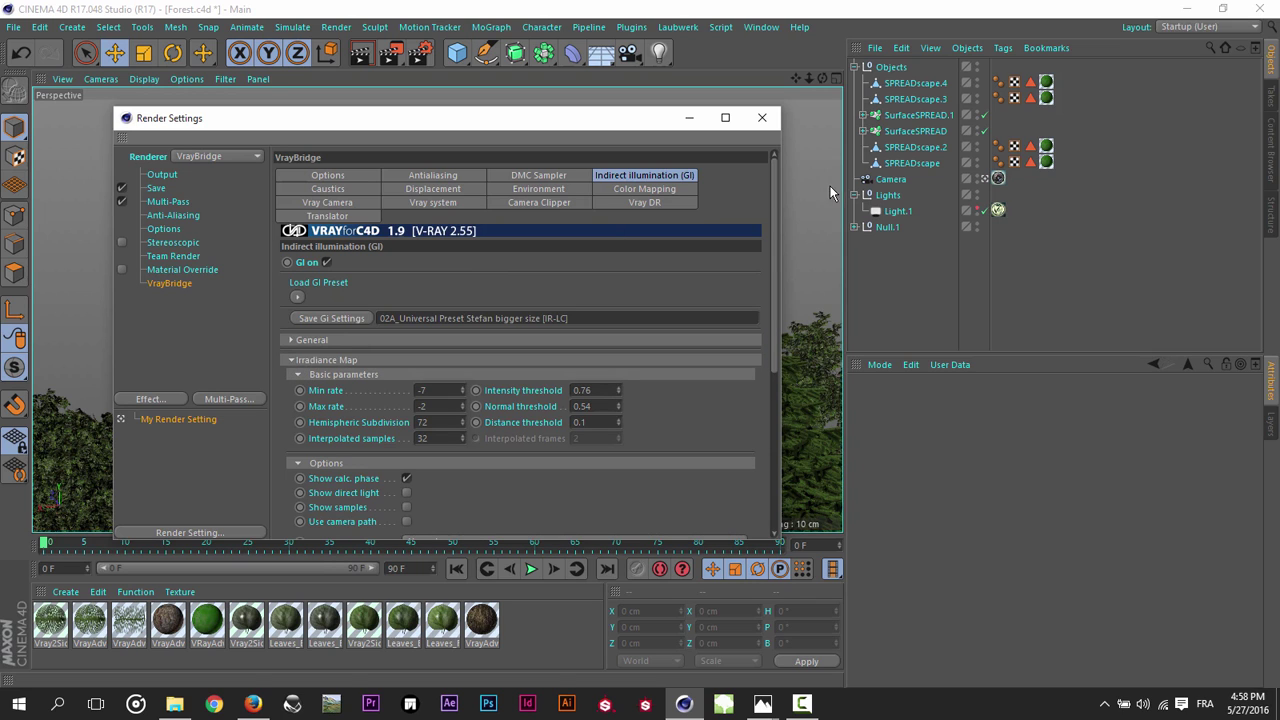
{"action": "left_click_drag", "start_coordinate": [770, 200], "coordinate": [789, 248]}
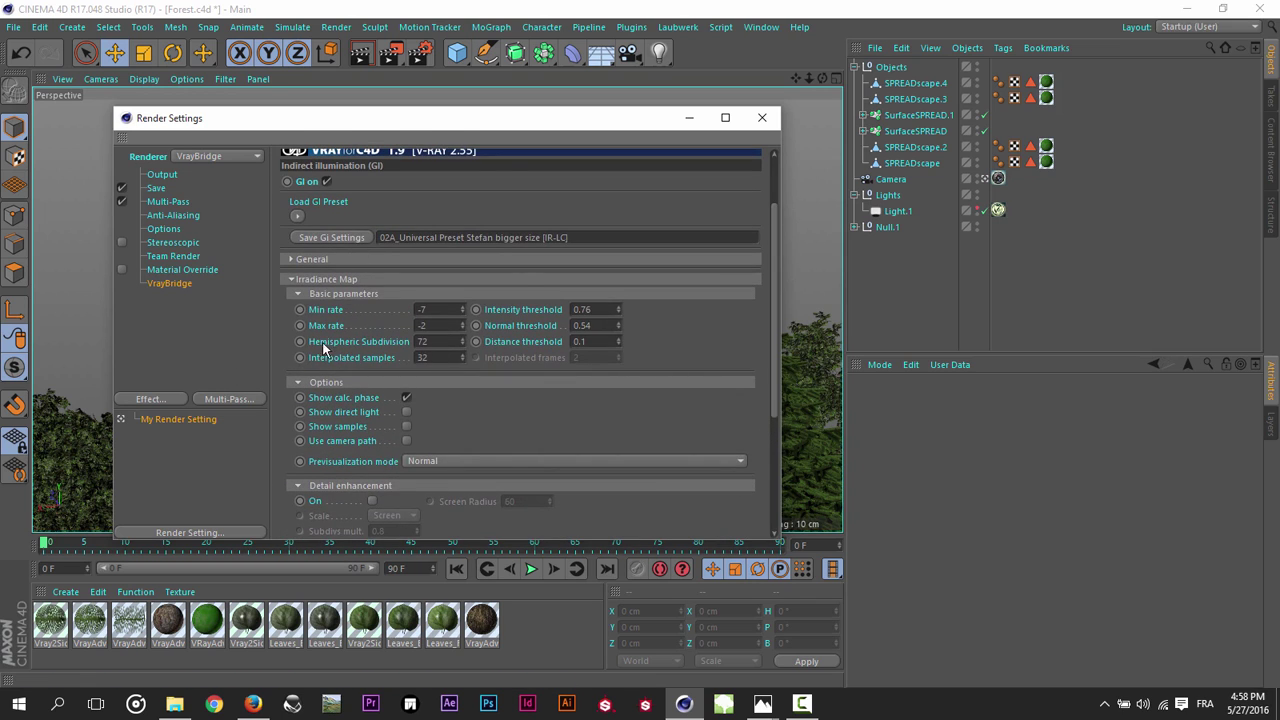
{"action": "key", "text": "ctrl+a"}
{"action": "key", "text": "BackSpace"}
{"action": "type", "text": "130"}
{"action": "key", "text": "Return"}
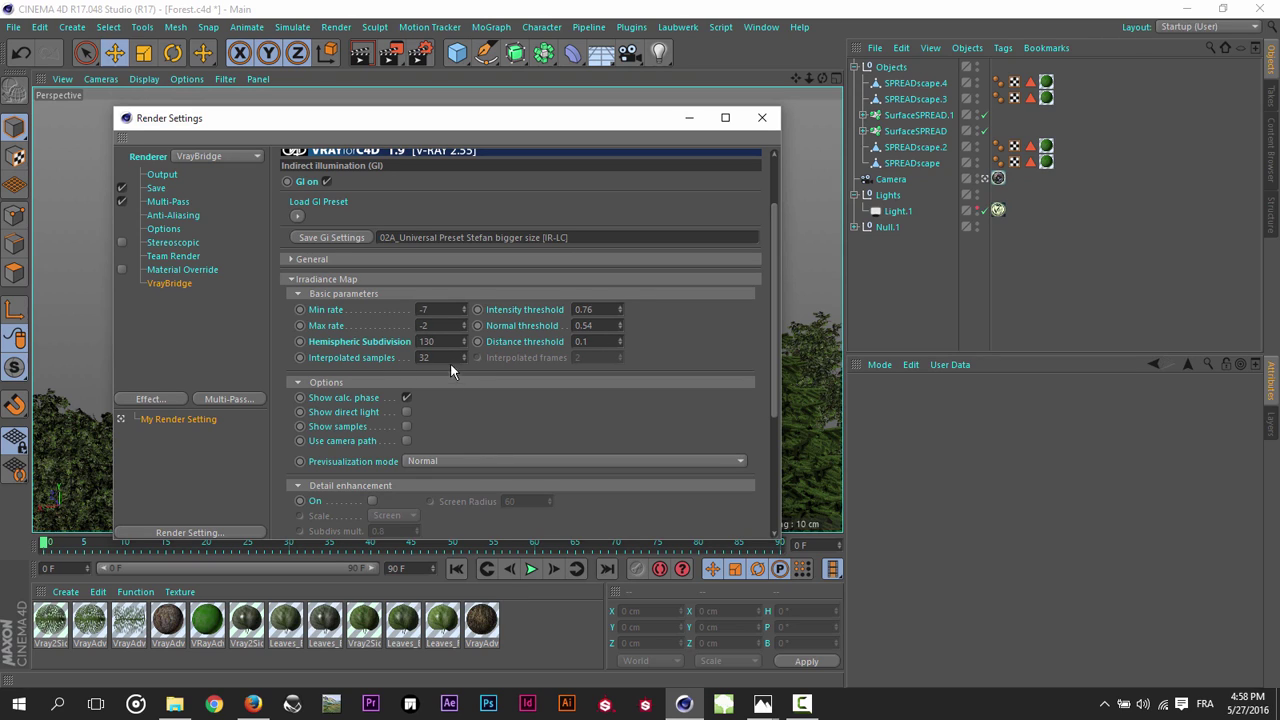
{"action": "left_click_drag", "start_coordinate": [447, 358], "coordinate": [404, 369]}
{"action": "type", "text": "64"}
{"action": "key", "text": "Return"}
Step: Raise the light cache Subdivision from 690 to 800
{"action": "left_click_drag", "start_coordinate": [777, 227], "coordinate": [771, 464]}
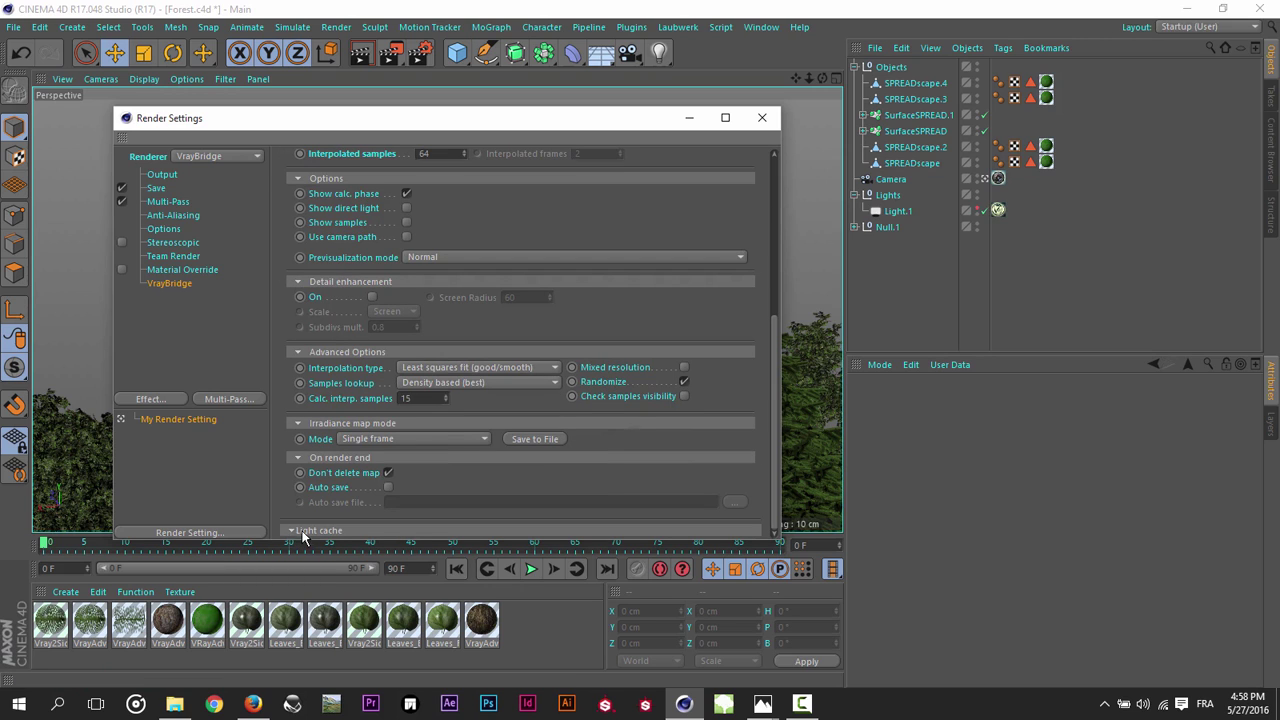
{"action": "scroll", "coordinate": [761, 478], "scroll_direction": "down", "scroll_amount": 5}
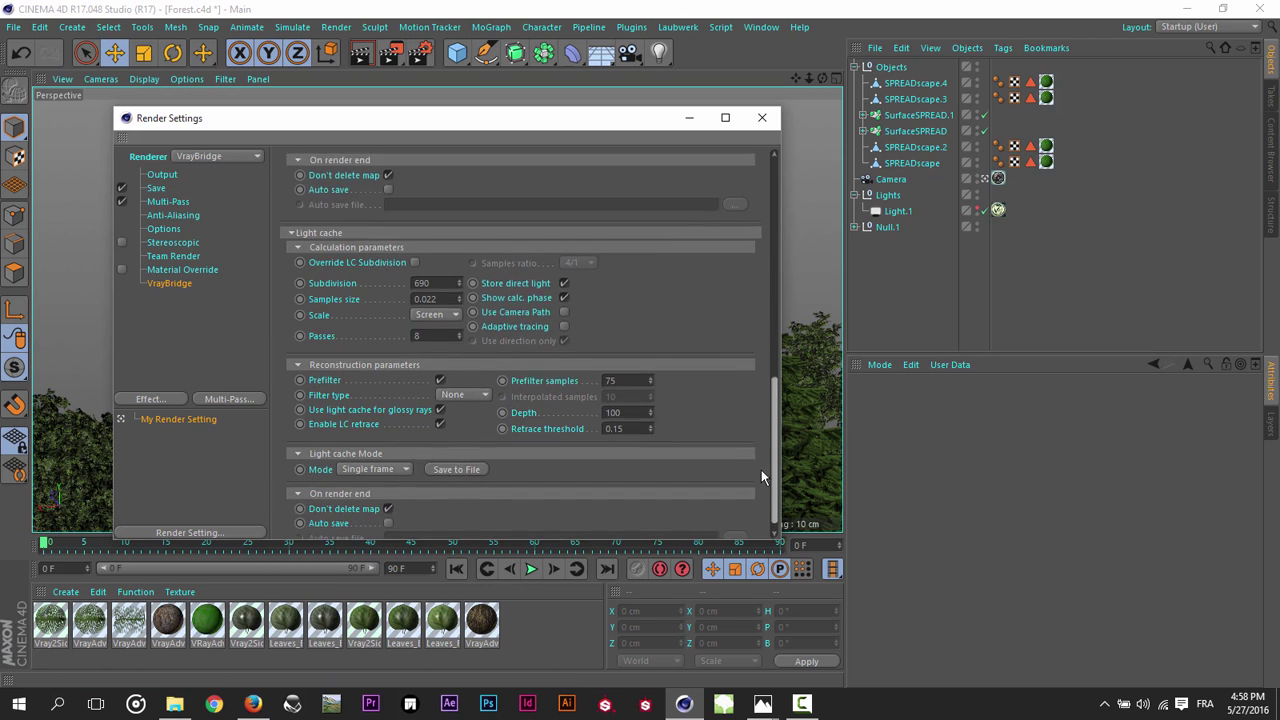
{"action": "double_click", "coordinate": [443, 312]}
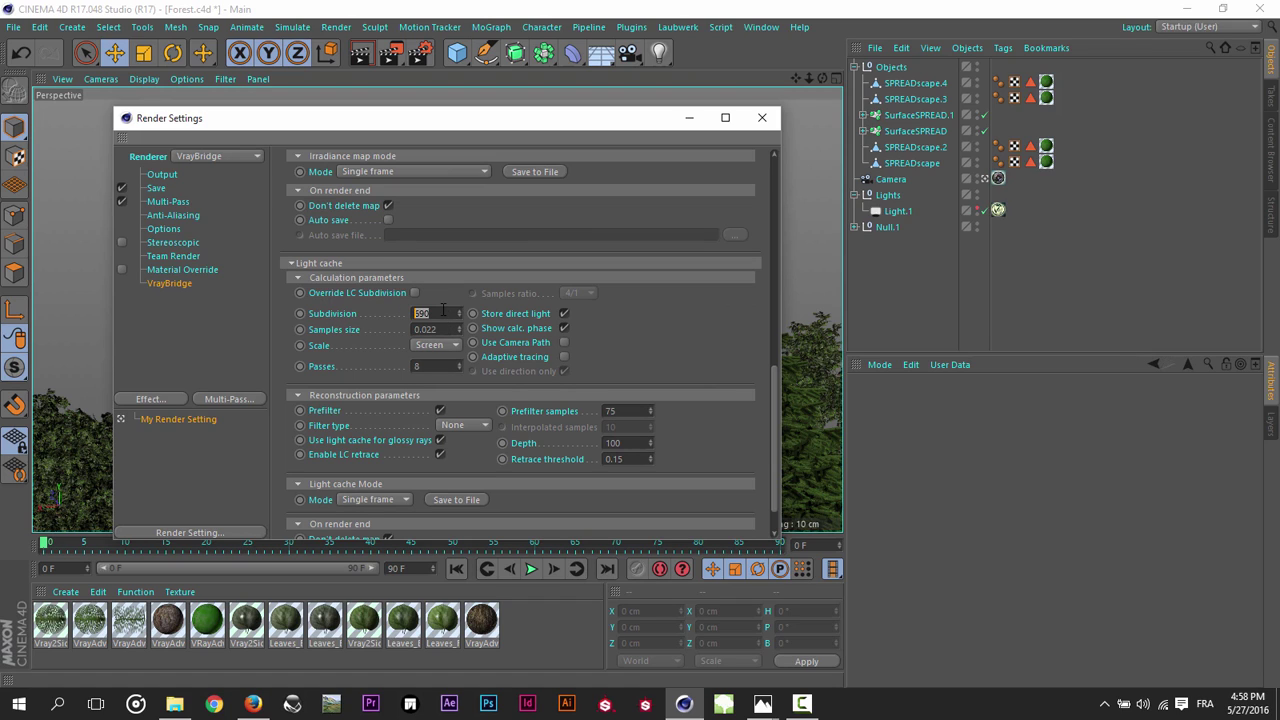
{"action": "type", "text": "800"}
{"action": "key", "text": "Return"}
Step: Show VrayBridge Color Mapping: Linear multiply, gamma 2.2, Linear WorkFlow enabled
{"action": "left_click_drag", "start_coordinate": [770, 380], "coordinate": [743, 89]}
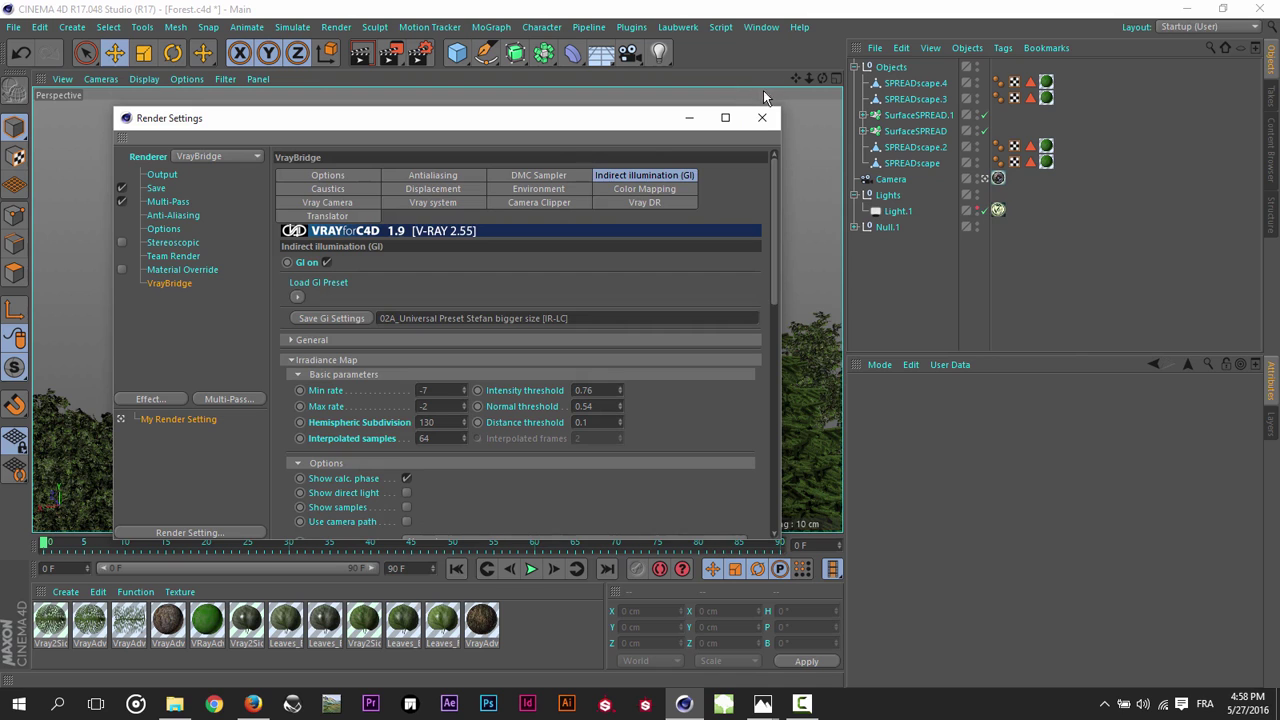
{"action": "left_click_drag", "start_coordinate": [543, 123], "coordinate": [595, 74]}
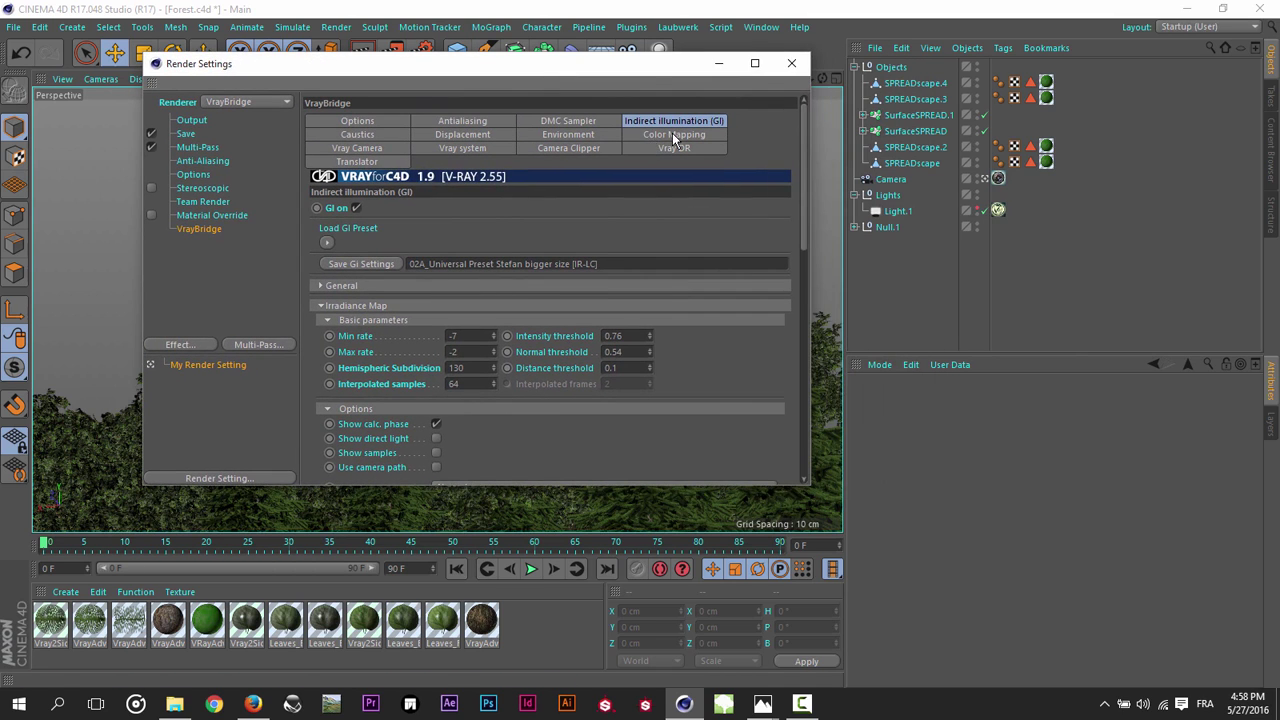
{"action": "left_click", "coordinate": [673, 135]}
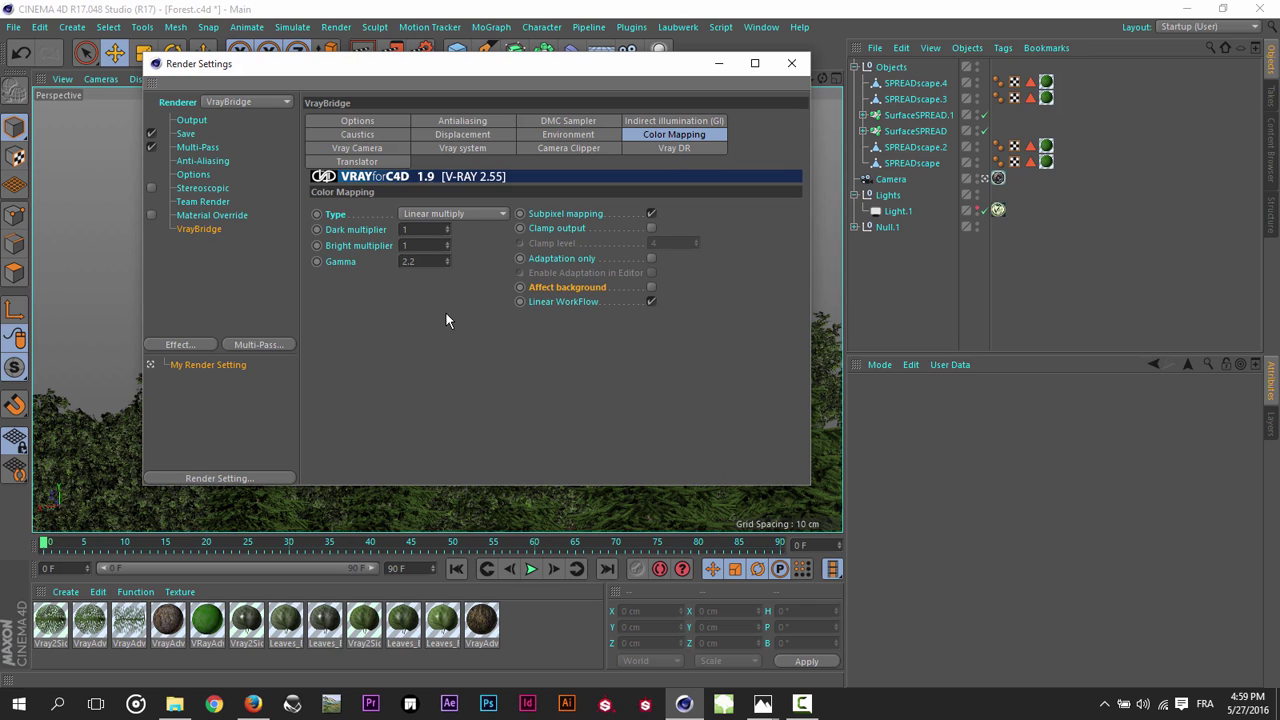
Step: Review the Environment, DMC Sampler and Antialiasing render settings, then inspect Light.1's V-Ray area light at intensity 10
{"action": "left_click", "coordinate": [562, 135]}
{"action": "left_click", "coordinate": [562, 121]}
{"action": "left_click", "coordinate": [470, 121]}
{"action": "left_click", "coordinate": [790, 64]}
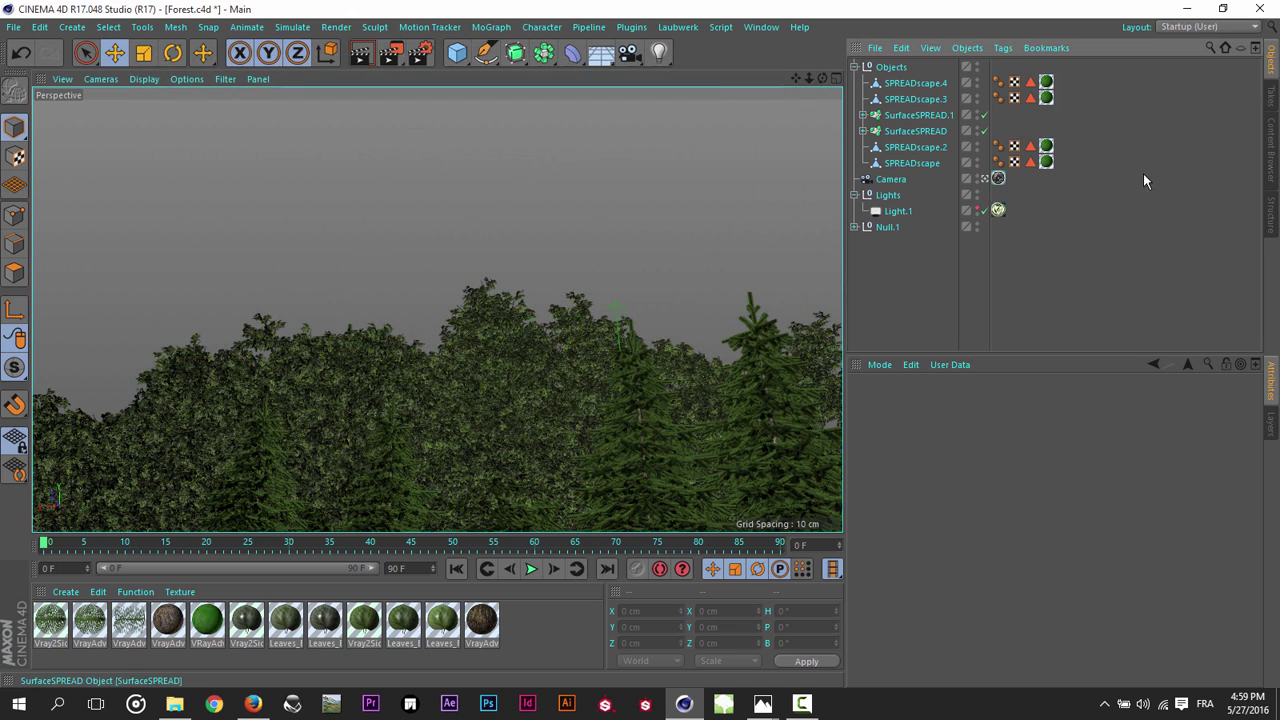
{"action": "left_click", "coordinate": [999, 211]}
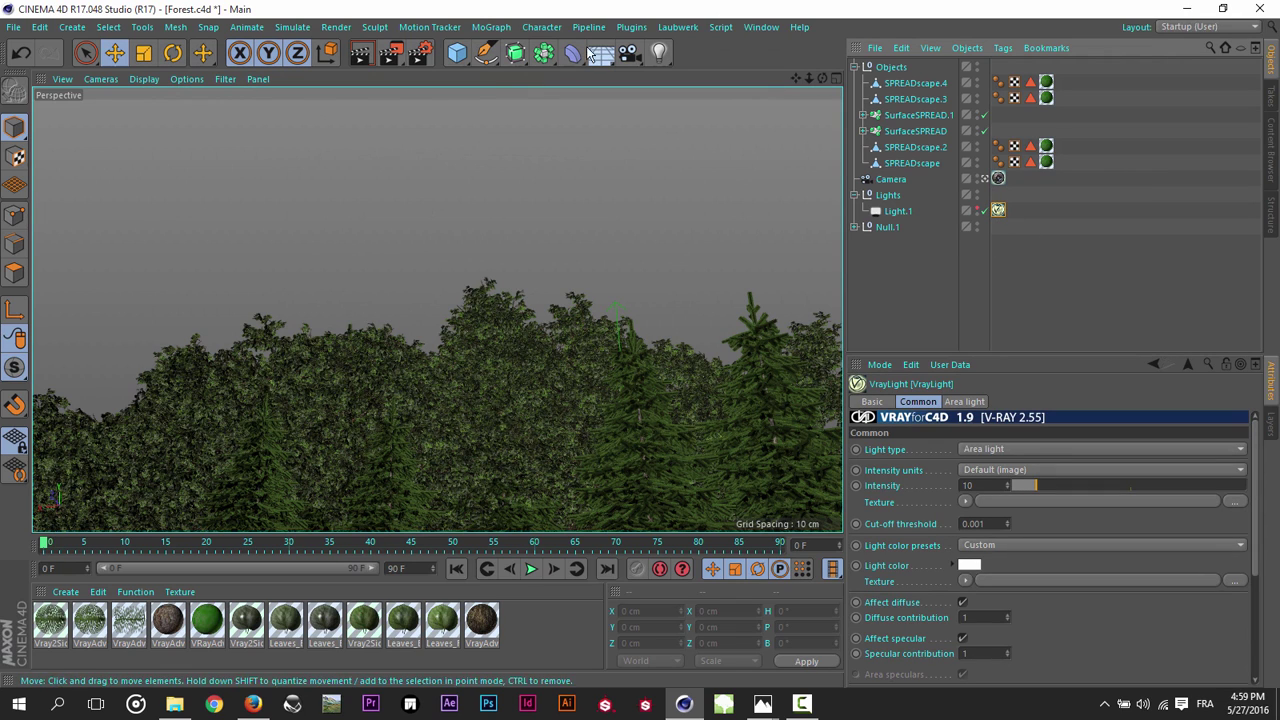